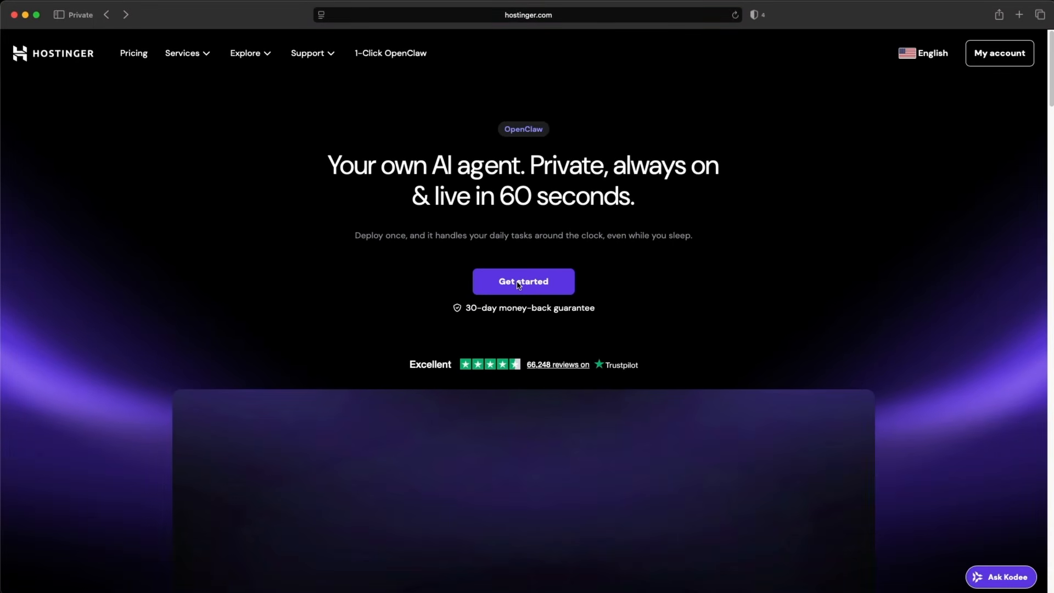
Start the OpenClaw signup and choose the Managed OpenClaw plan.
left_click(518, 283)
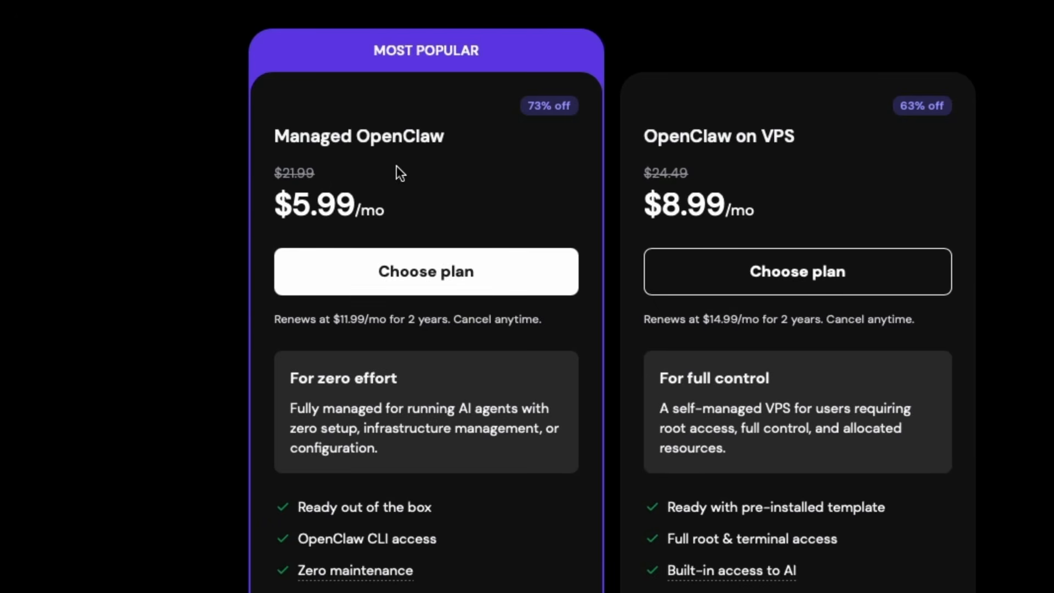
left_click(497, 279)
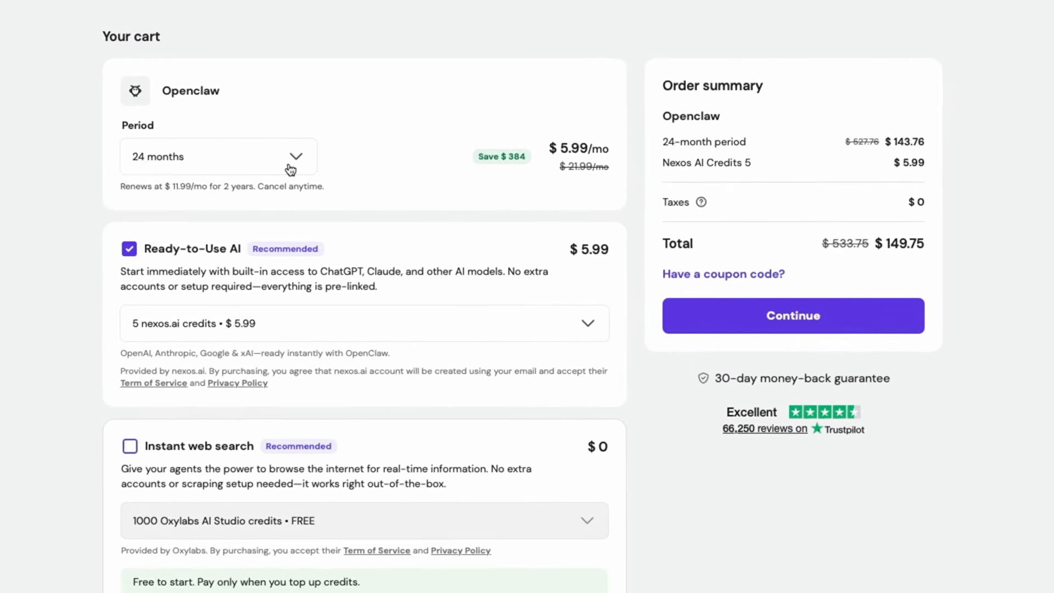
Set the cart period to 12 months and untick the Ready-to-Use AI add-on.
left_click(291, 169)
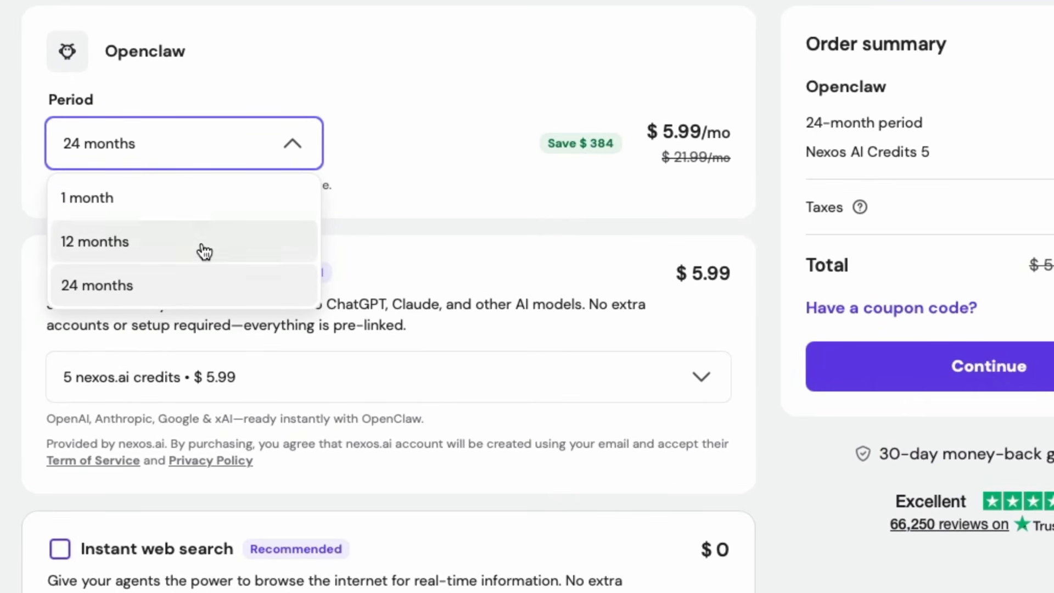
left_click(202, 247)
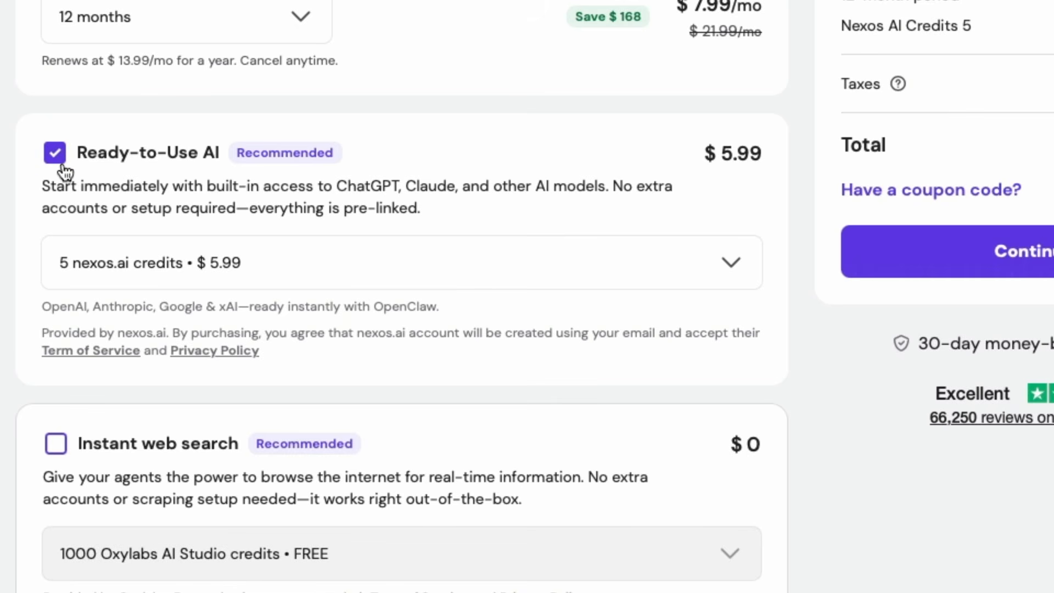
left_click(56, 158)
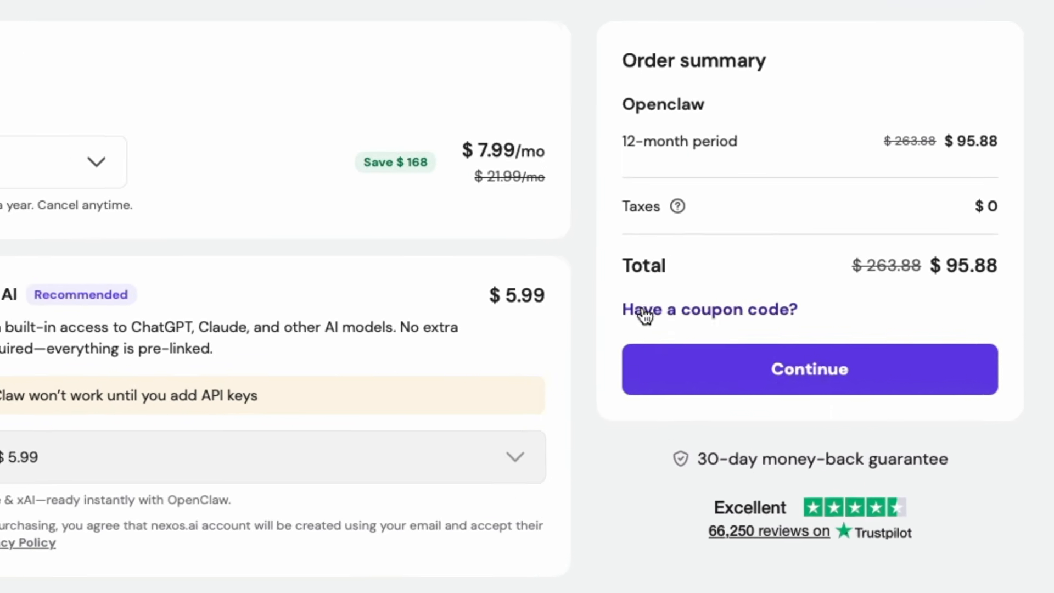
Apply the coupon code ERIC10 to the order and continue the checkout.
left_click(645, 311)
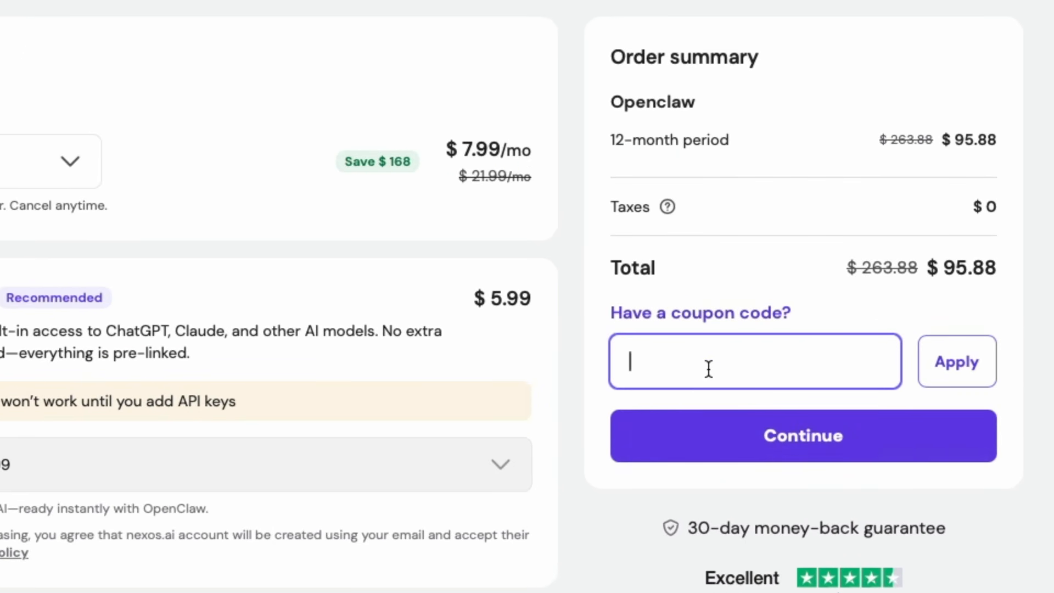
type("ERIC10")
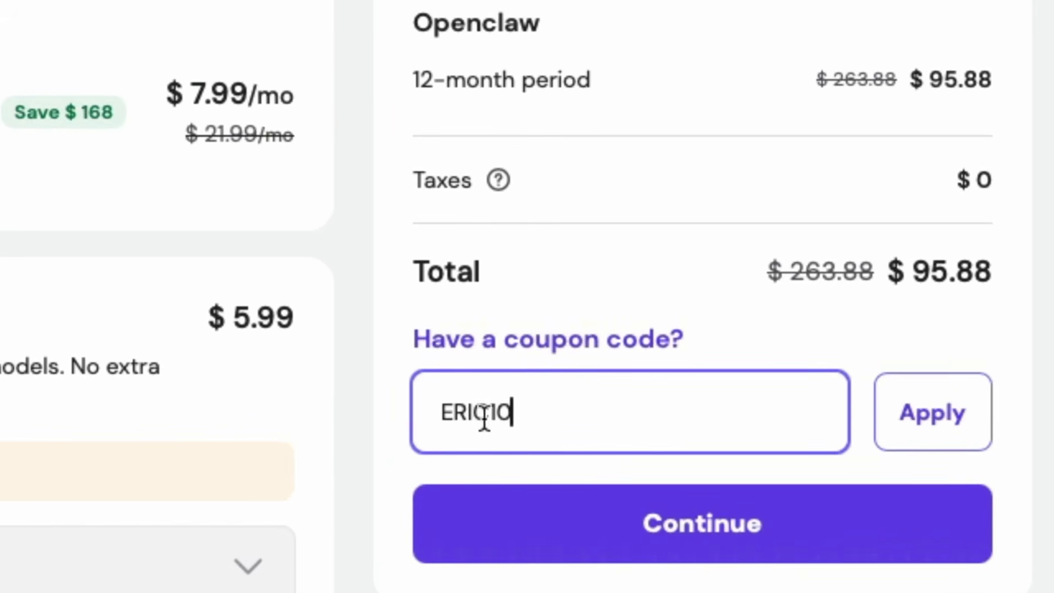
left_click(983, 433)
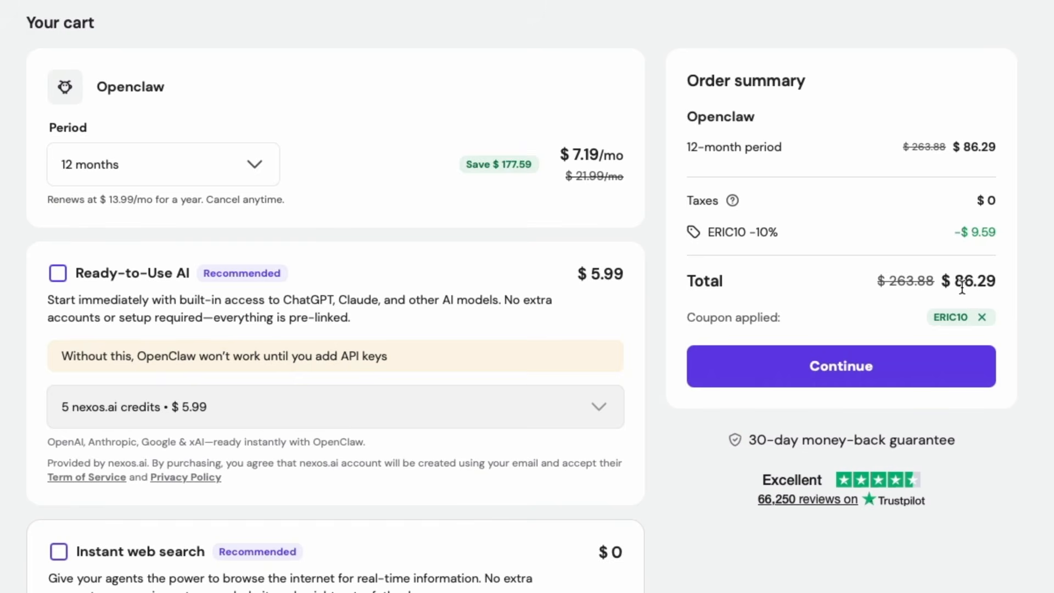
left_click(899, 388)
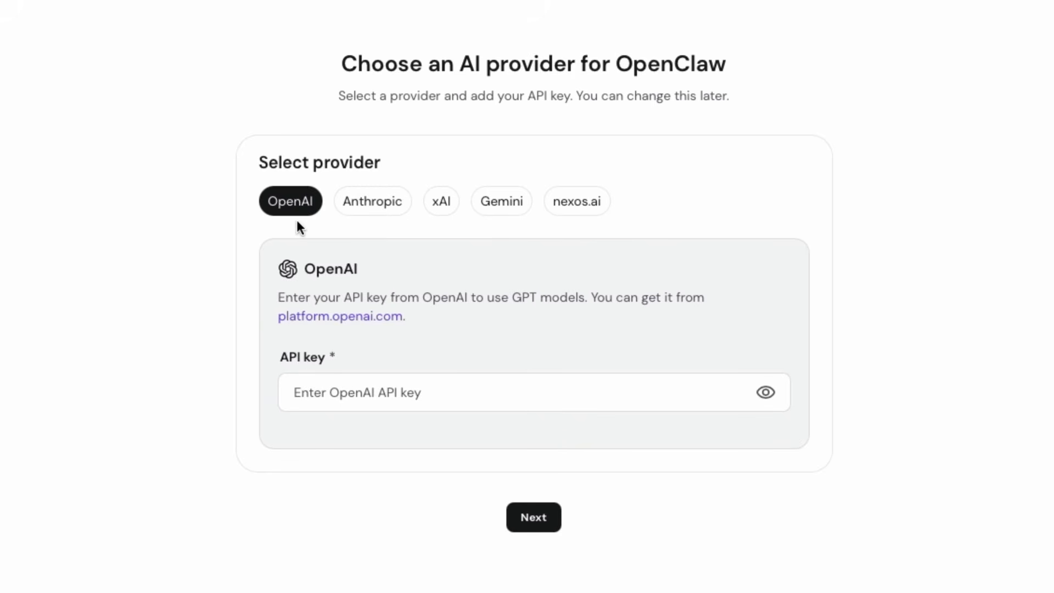
Select Anthropic as the AI provider for OpenClaw.
left_click(382, 210)
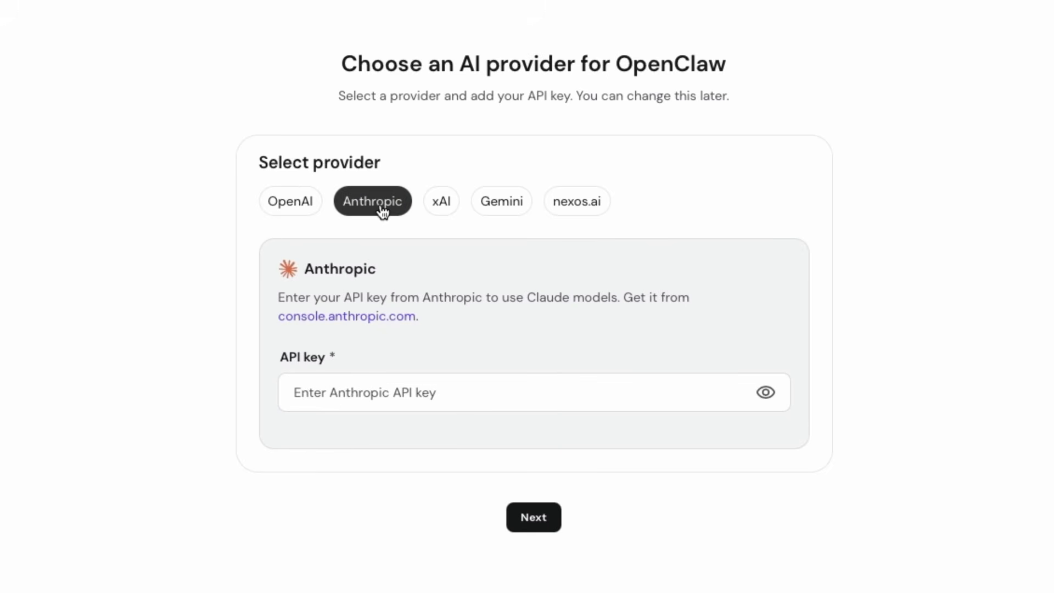
left_click(485, 214)
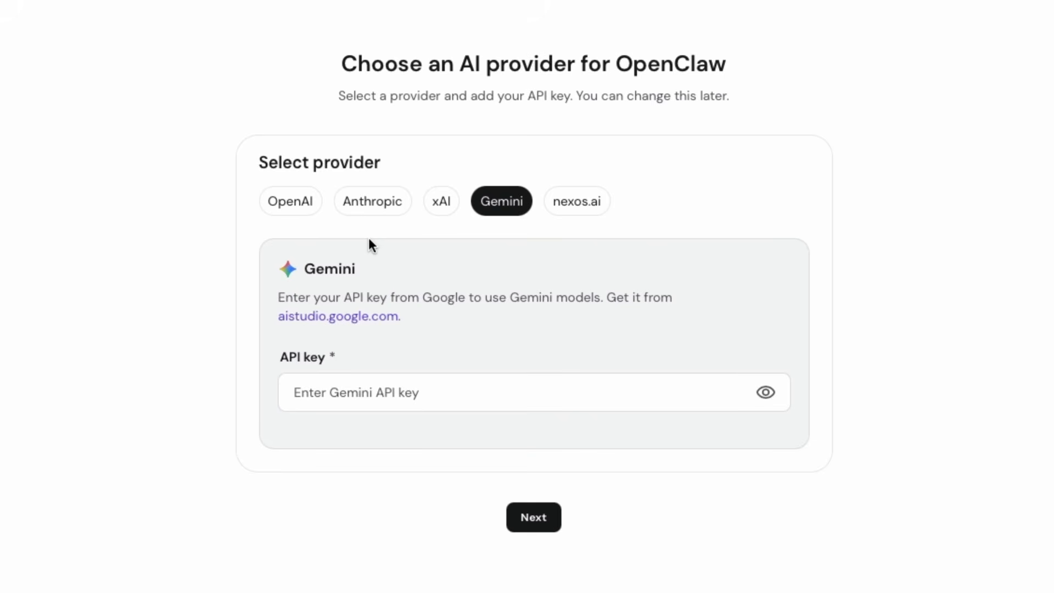
left_click(372, 201)
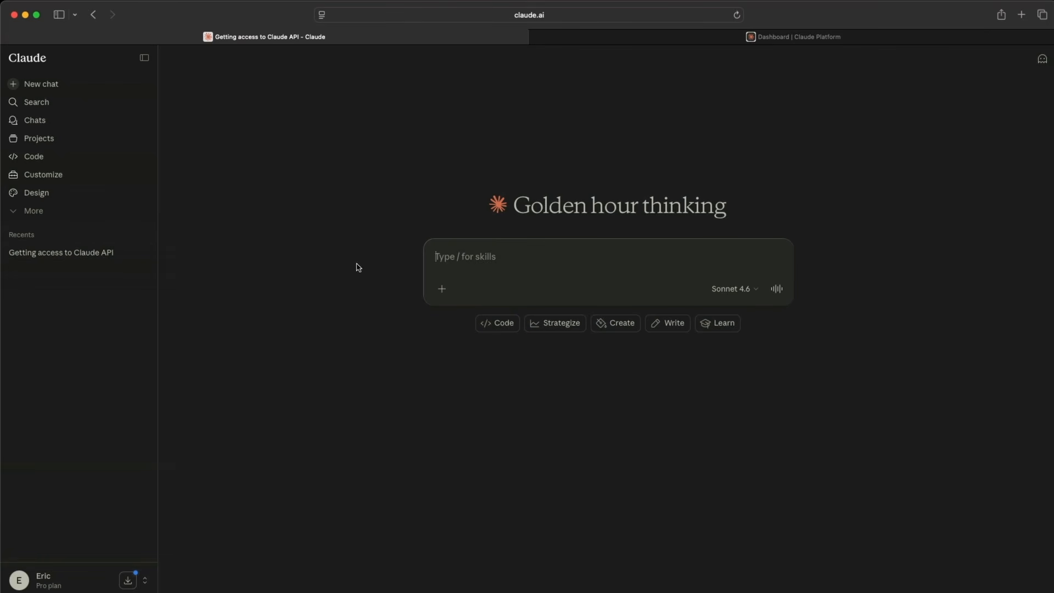
Open the Getting access to Claude API chat and read through its setup instructions.
left_click(65, 258)
scroll(379, 214, "up", 5)
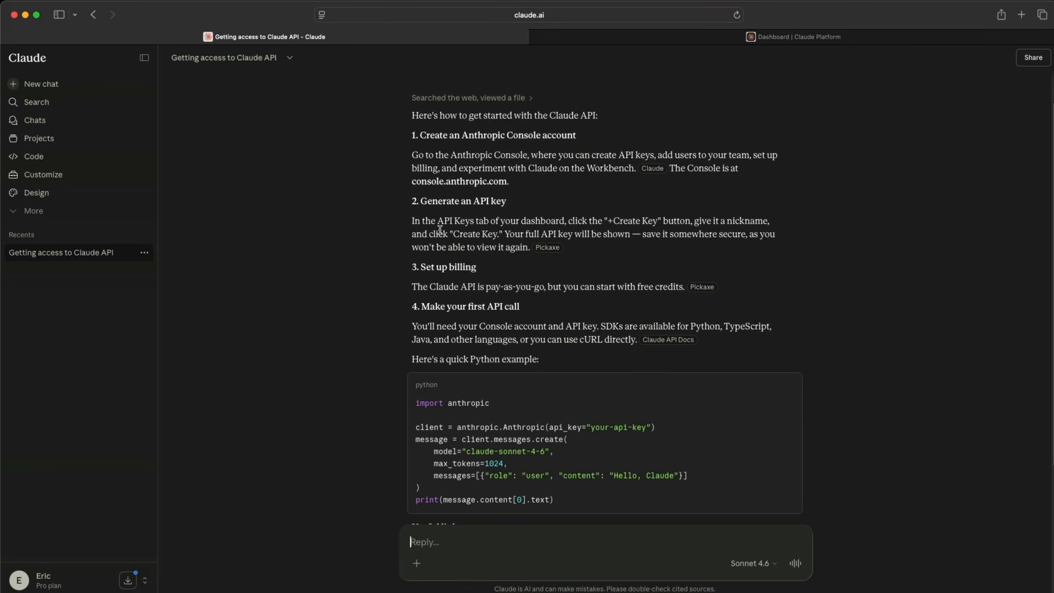
scroll(440, 230, "down", 5)
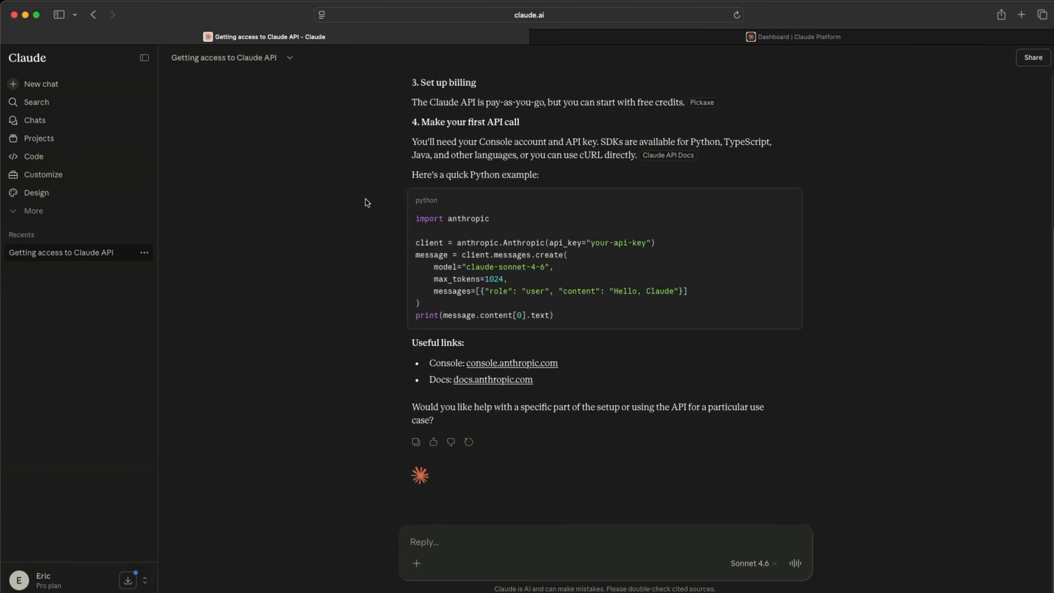
scroll(368, 206, "up", 1)
scroll(371, 214, "up", 3)
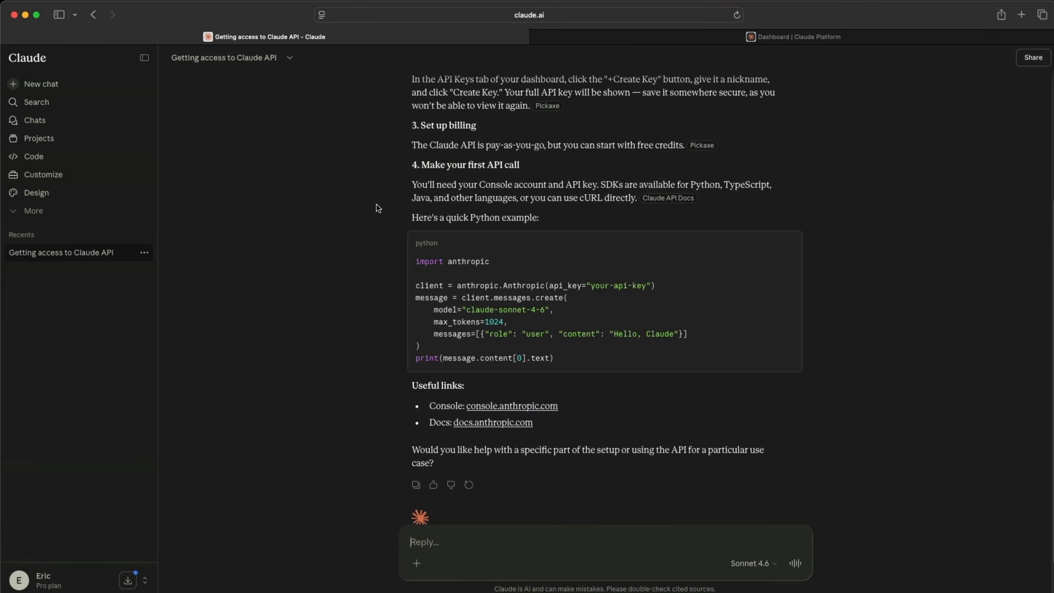
scroll(379, 211, "up", 1)
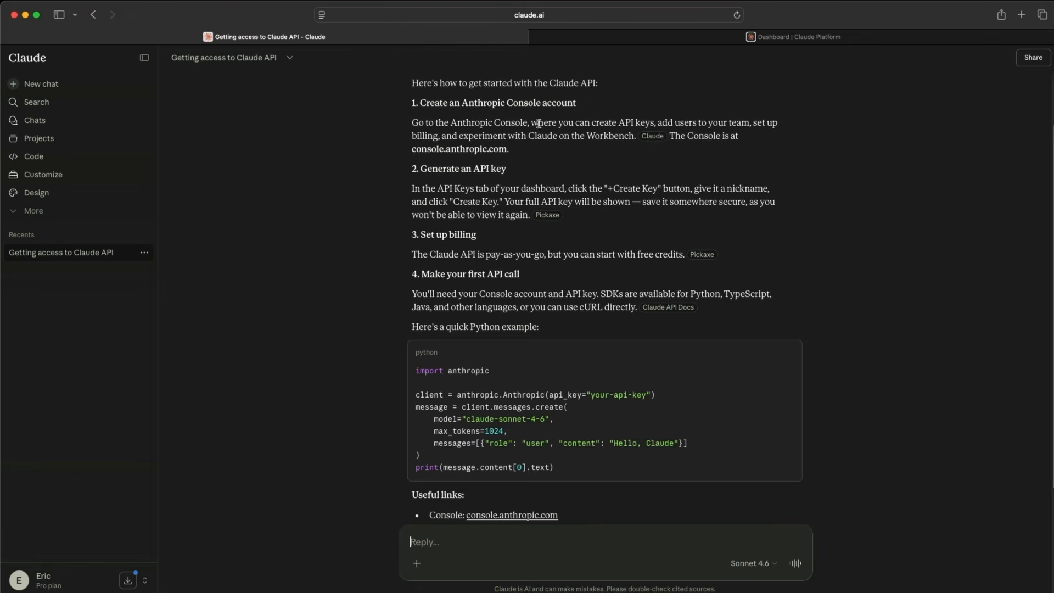
Switch to the Claude Console and choose the $20 usage credit amount in the purchase dialog.
left_click(677, 39)
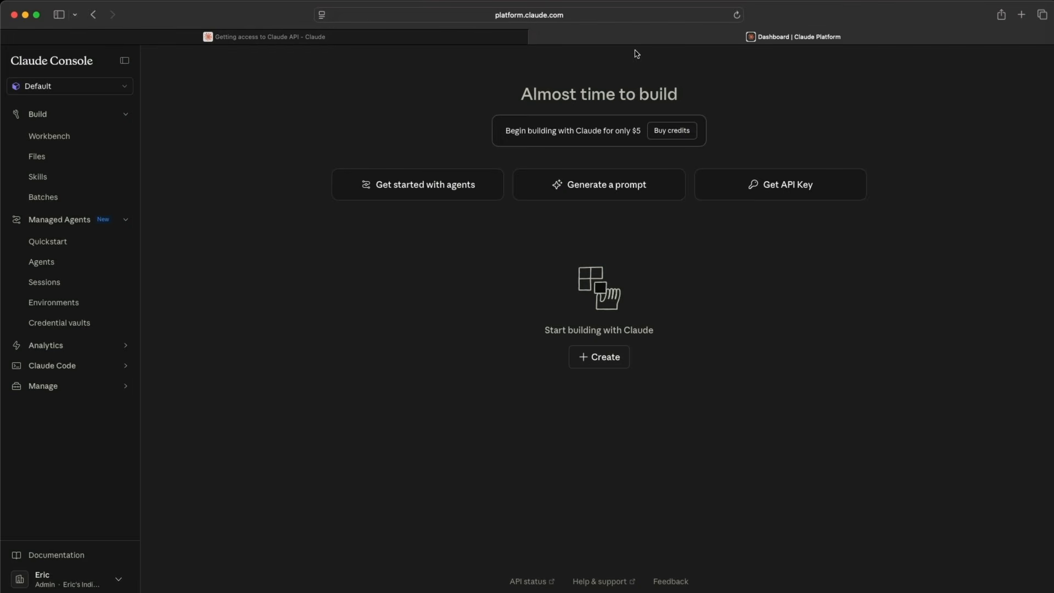
left_click(812, 185)
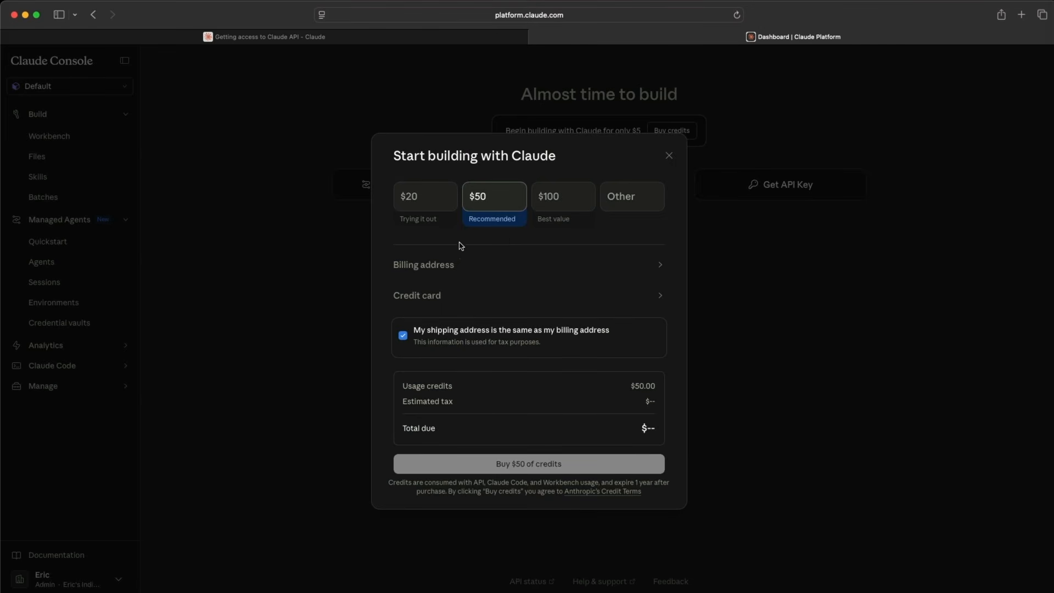
left_click(413, 201)
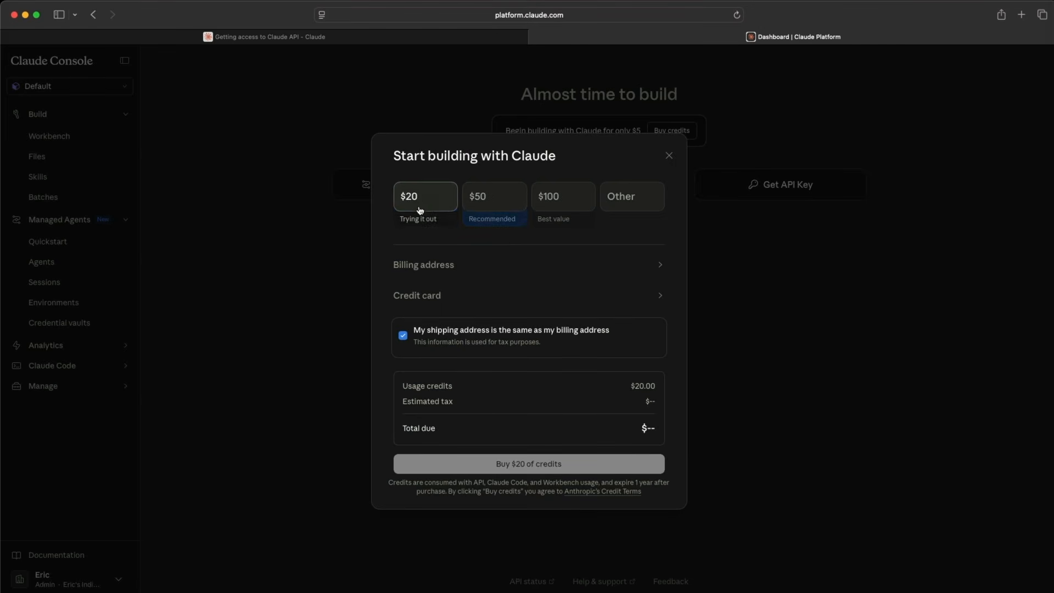
left_click(446, 267)
scroll(479, 279, "down", 1)
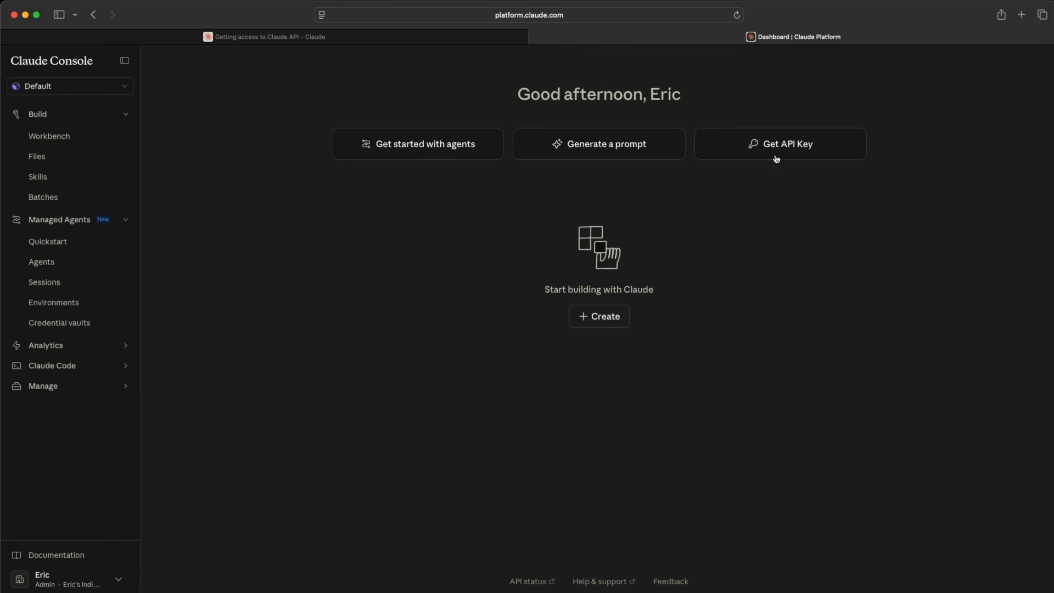
Create a new API key named openclaw in the Default workspace and copy it.
left_click(834, 150)
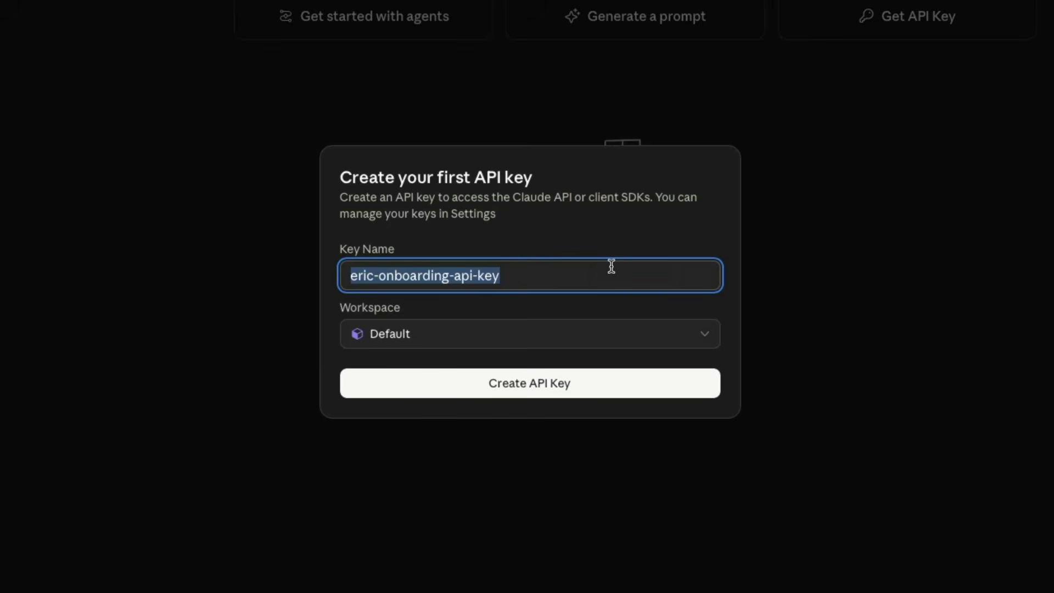
type("openclaw")
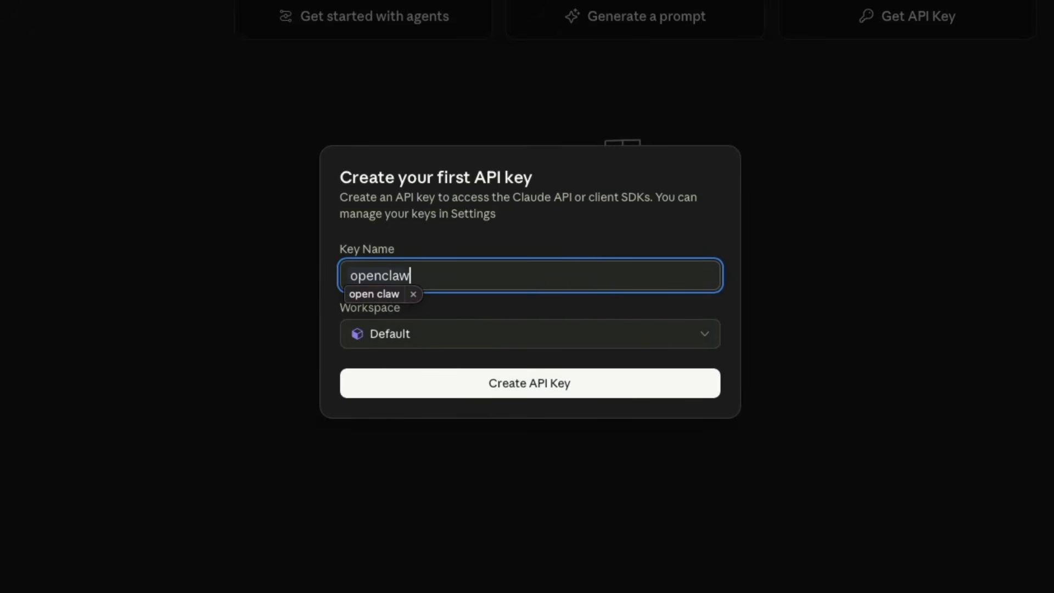
left_click(506, 397)
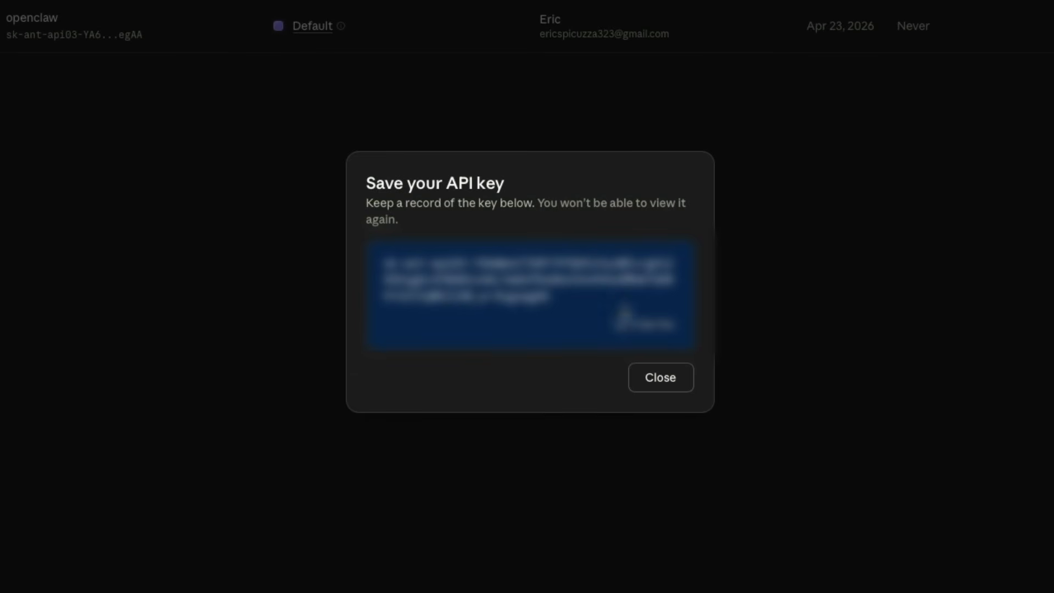
left_click(626, 330)
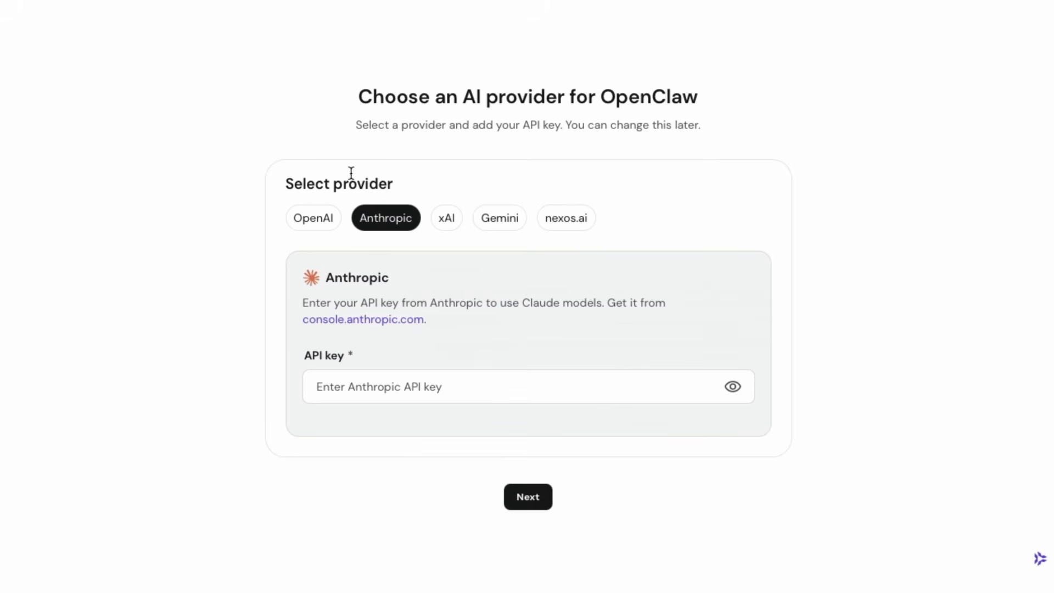
Paste the Anthropic API key into the provider form and proceed to the next page.
left_click(396, 384)
right_click(396, 384)
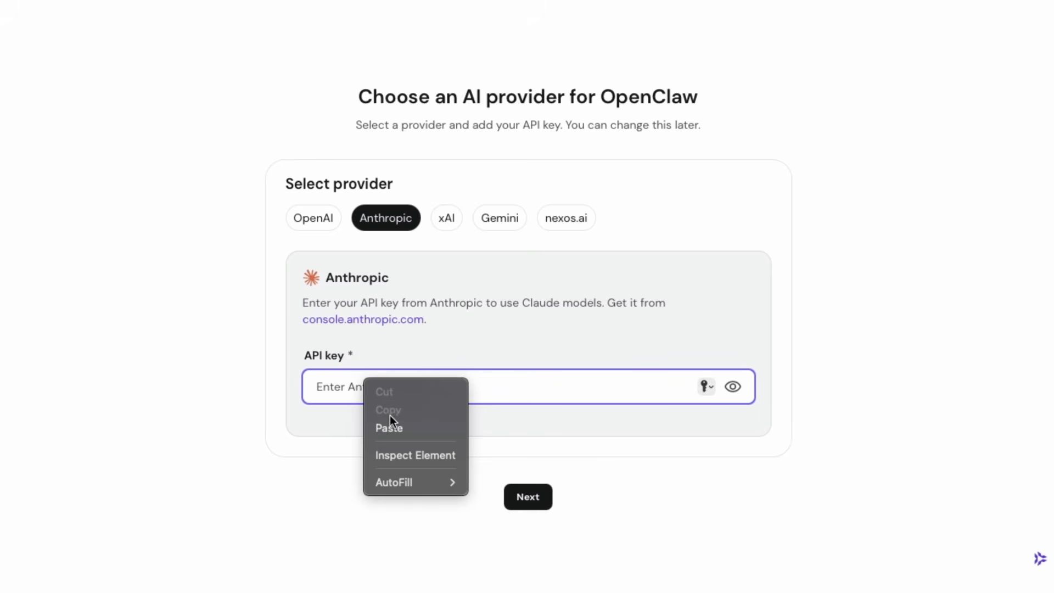
left_click(393, 429)
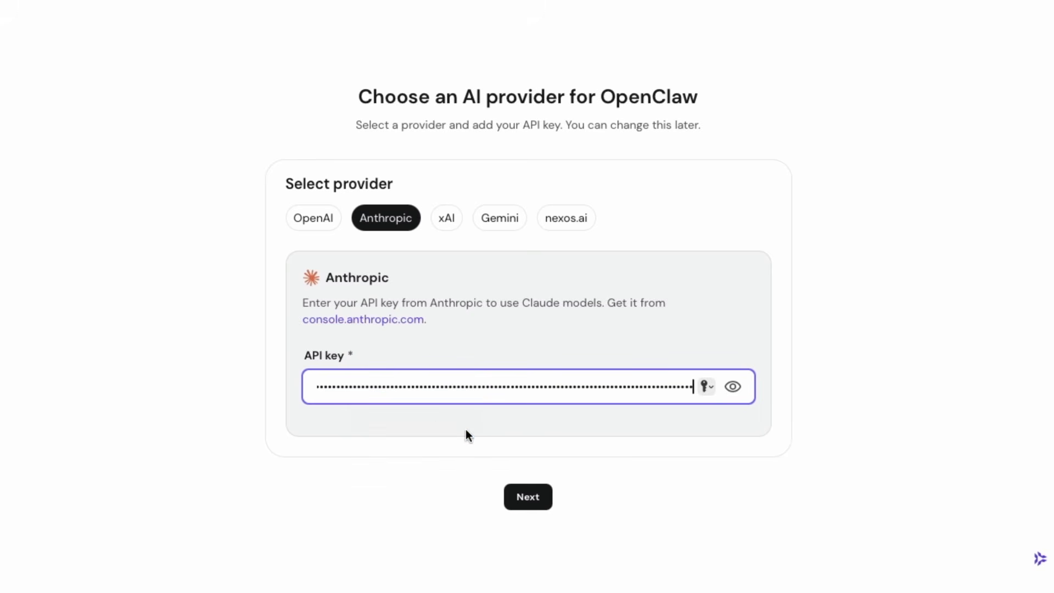
left_click(523, 494)
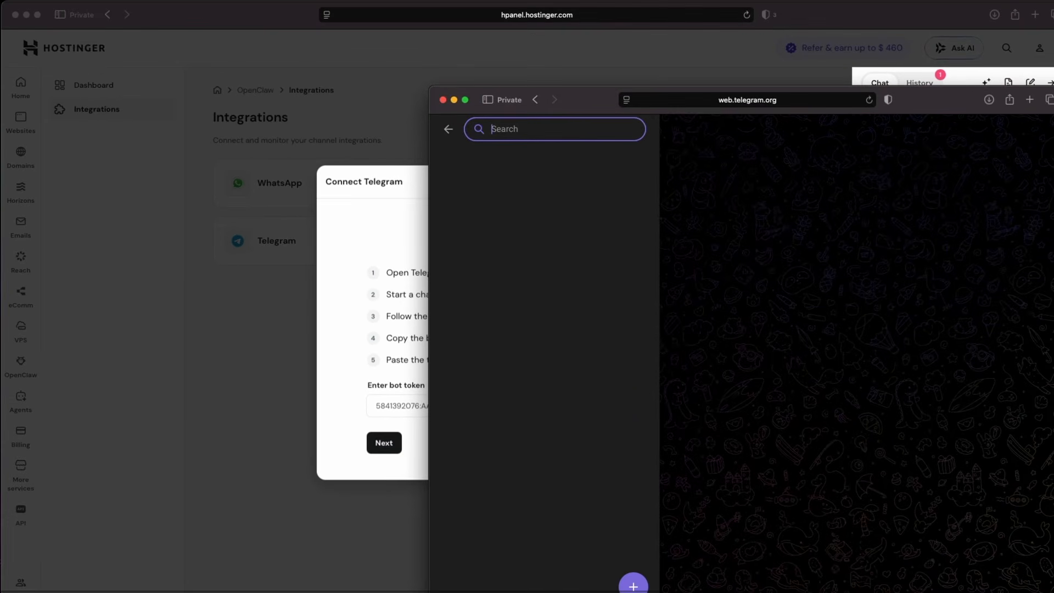
Search Telegram for botfather, open the BotFather chat and start it.
type("botfather")
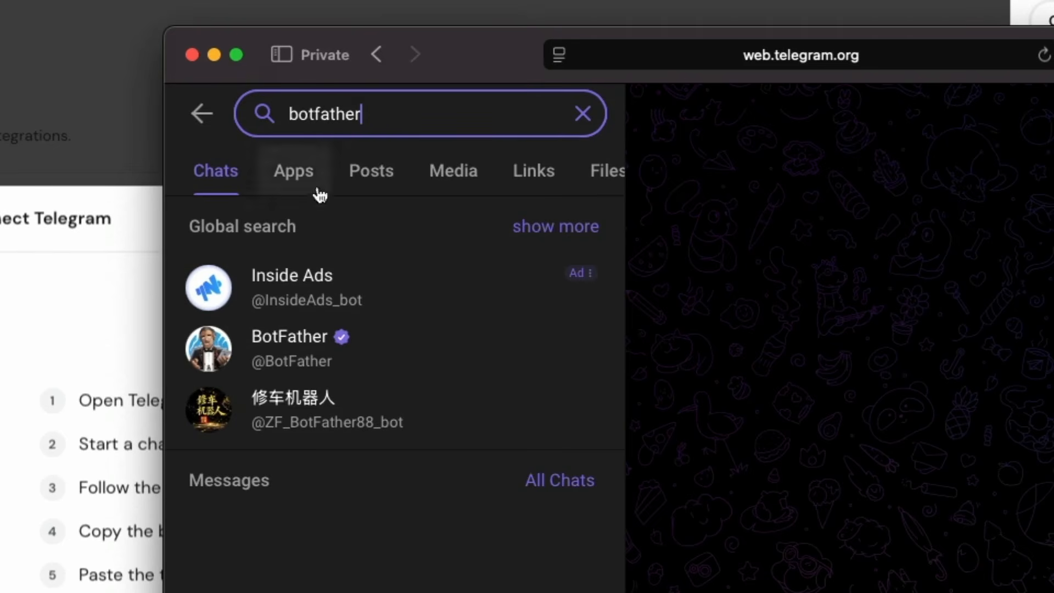
left_click(305, 365)
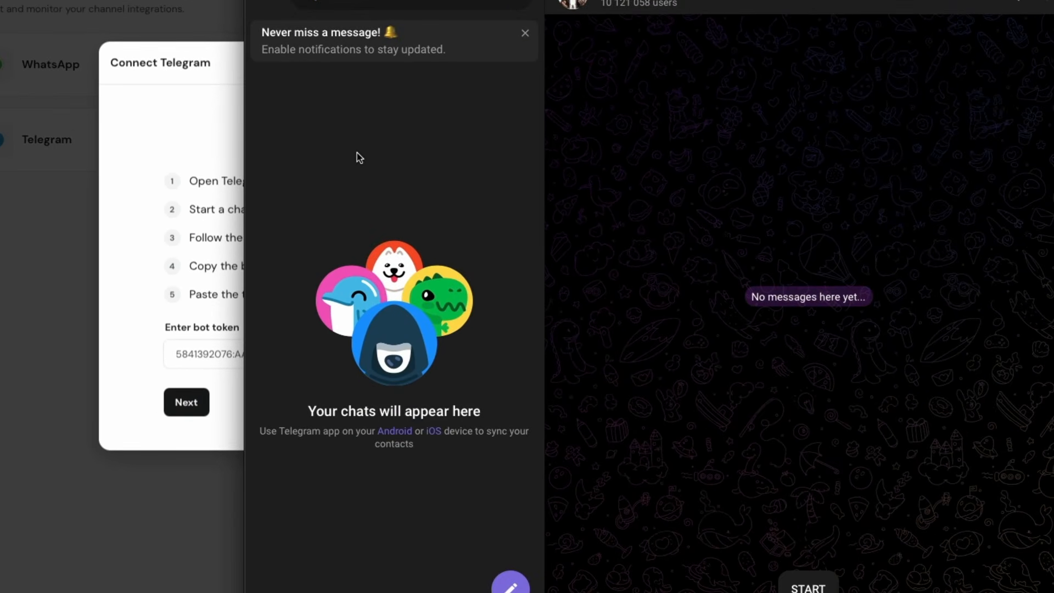
left_click(808, 587)
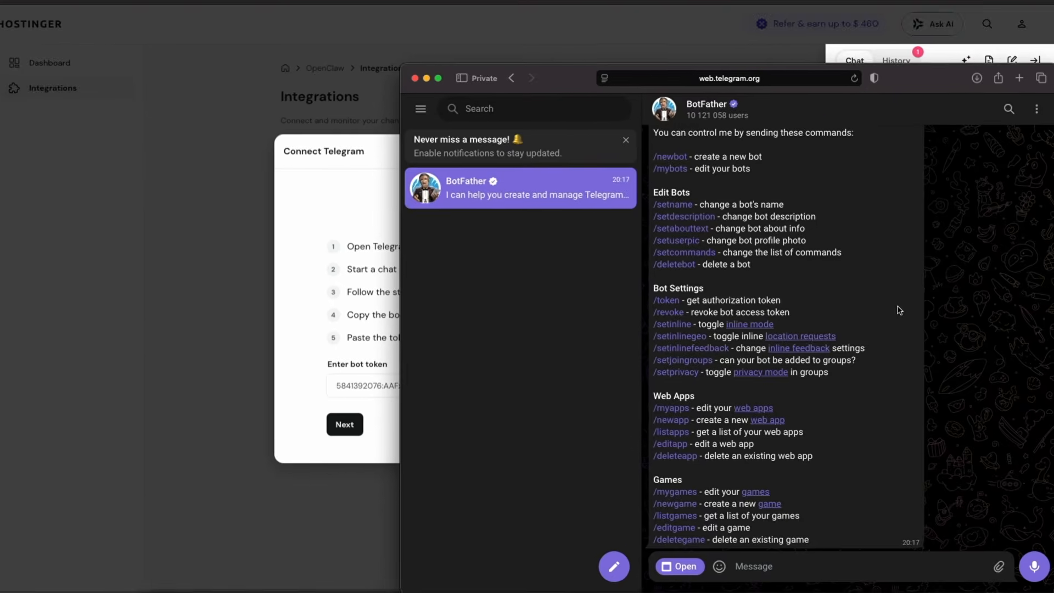
Send the /newbot command to BotFather.
scroll(898, 308, "up", 1)
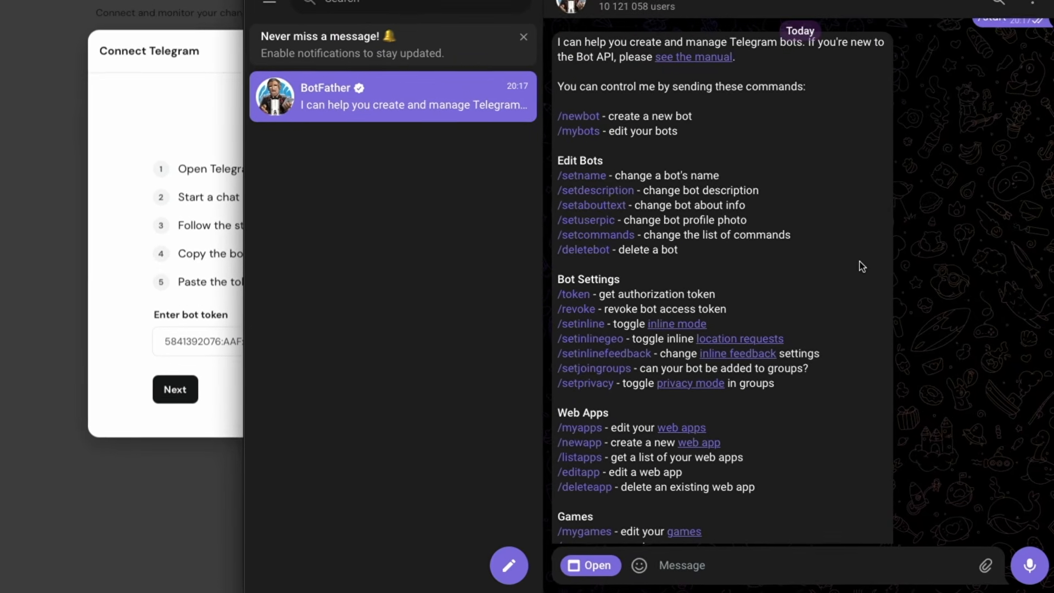
scroll(848, 267, "down", 1)
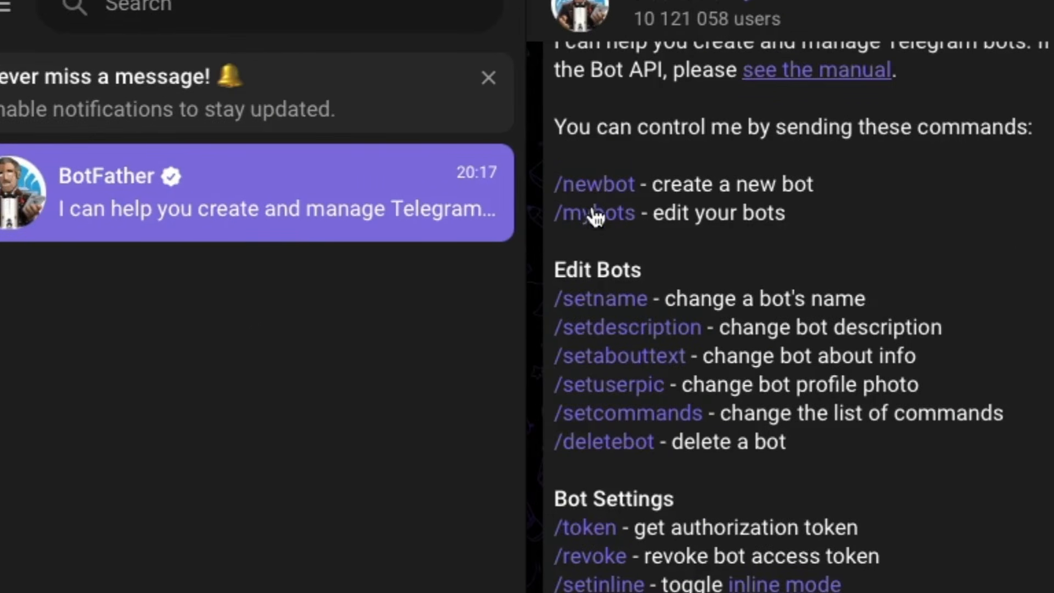
left_click(598, 187)
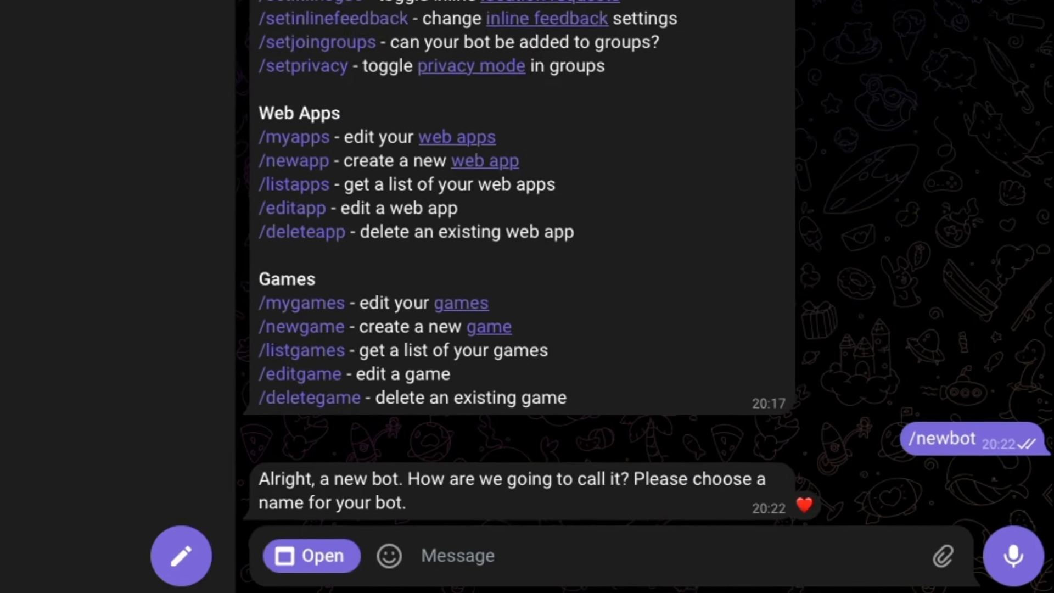
Name the new bot OCbot in the BotFather chat.
left_click(616, 554)
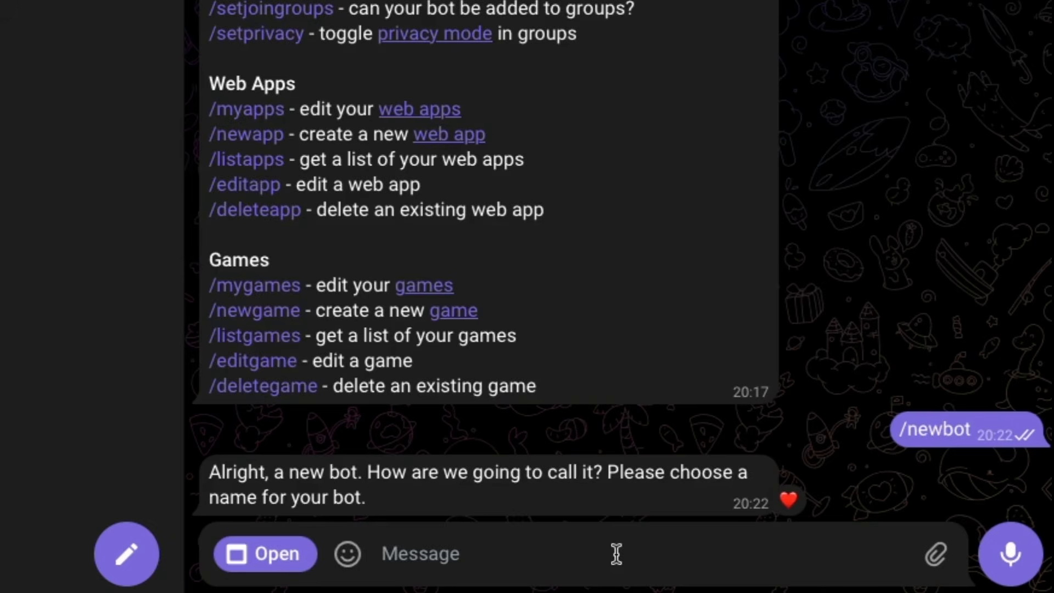
type("OCbot")
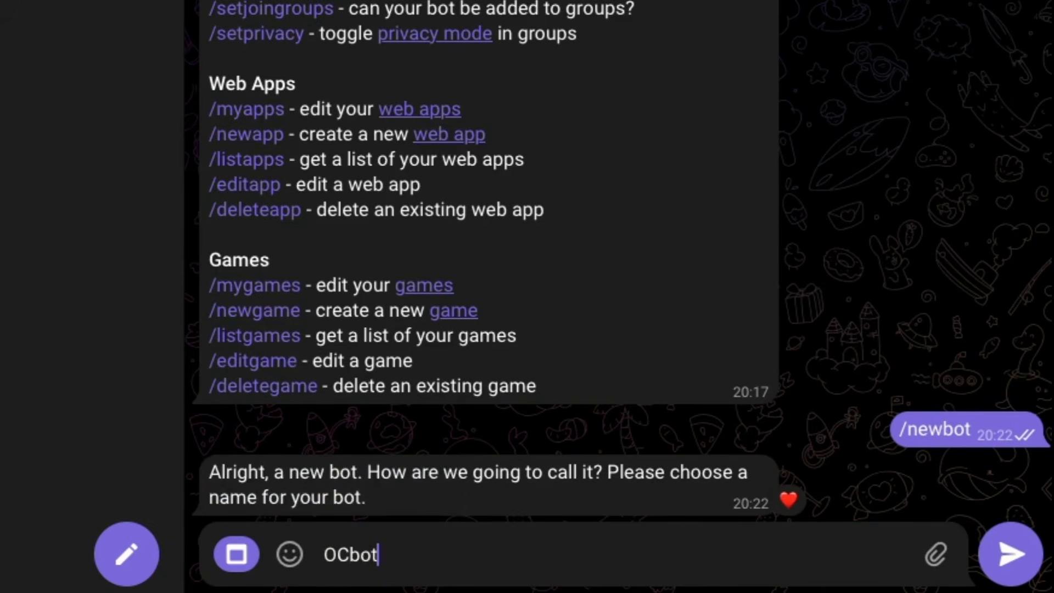
key("Return")
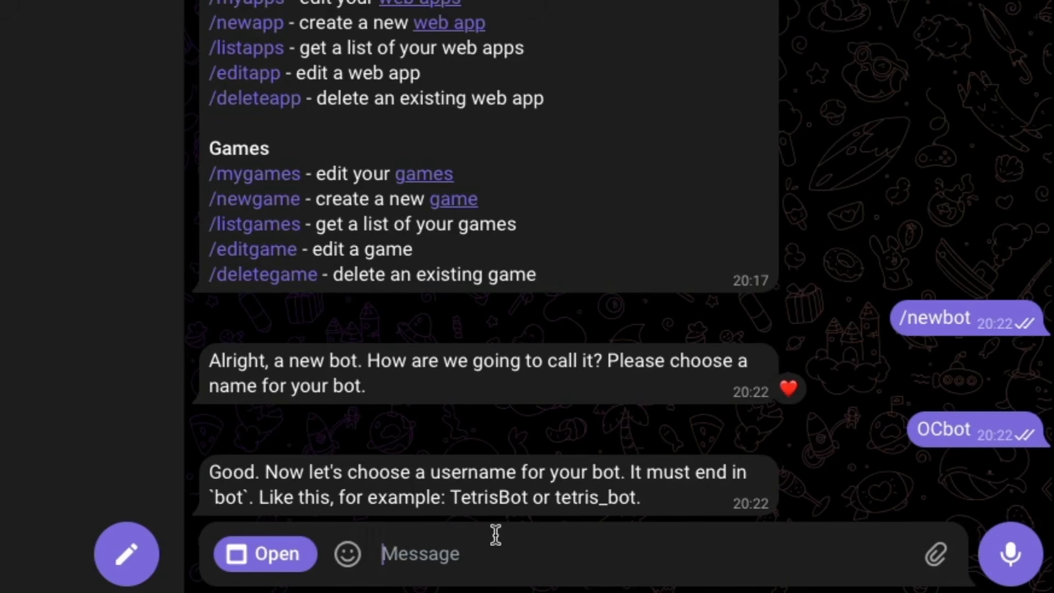
Send eric263_openclaw_bot as the new bot's username to BotFather.
type("eric263_")
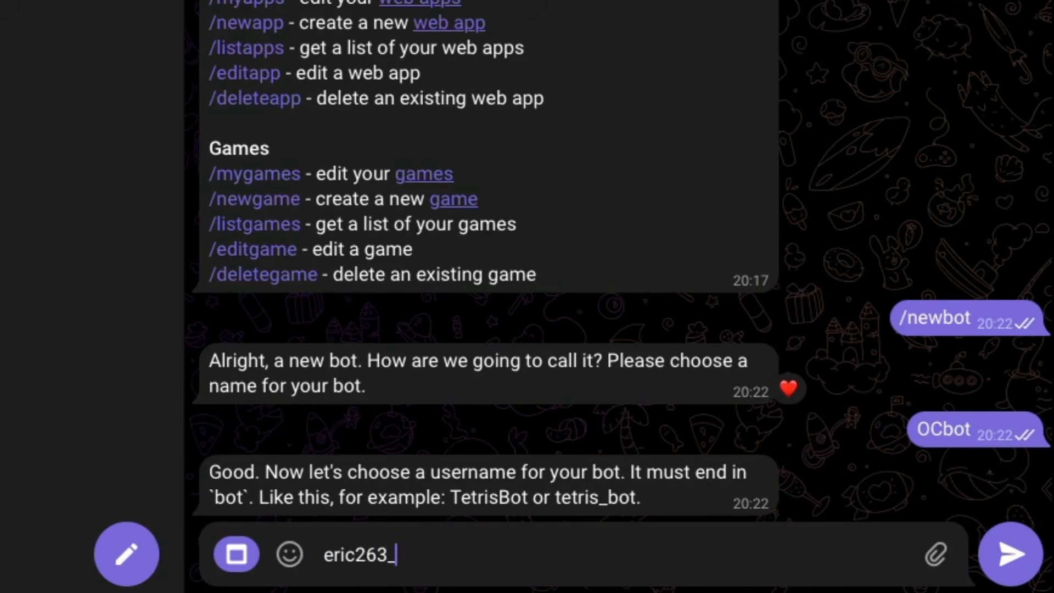
type("openclaw_bot")
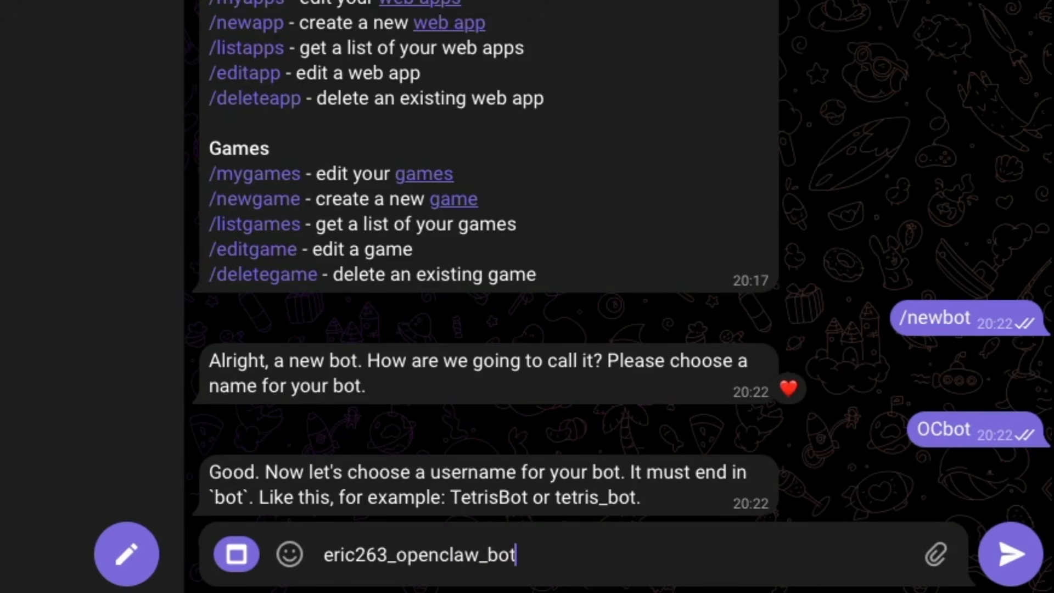
key("Return")
Copy the bot token from BotFather's reply, paste it into the Connect Telegram bot token field and continue.
double_click(384, 368)
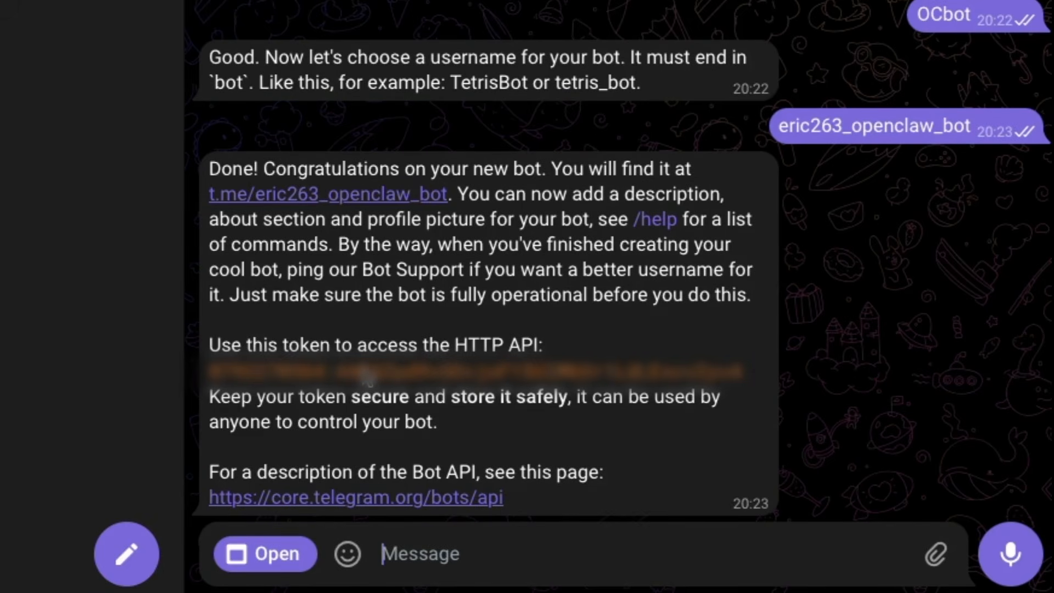
left_click(367, 383)
left_click_drag(755, 328, 192, 324)
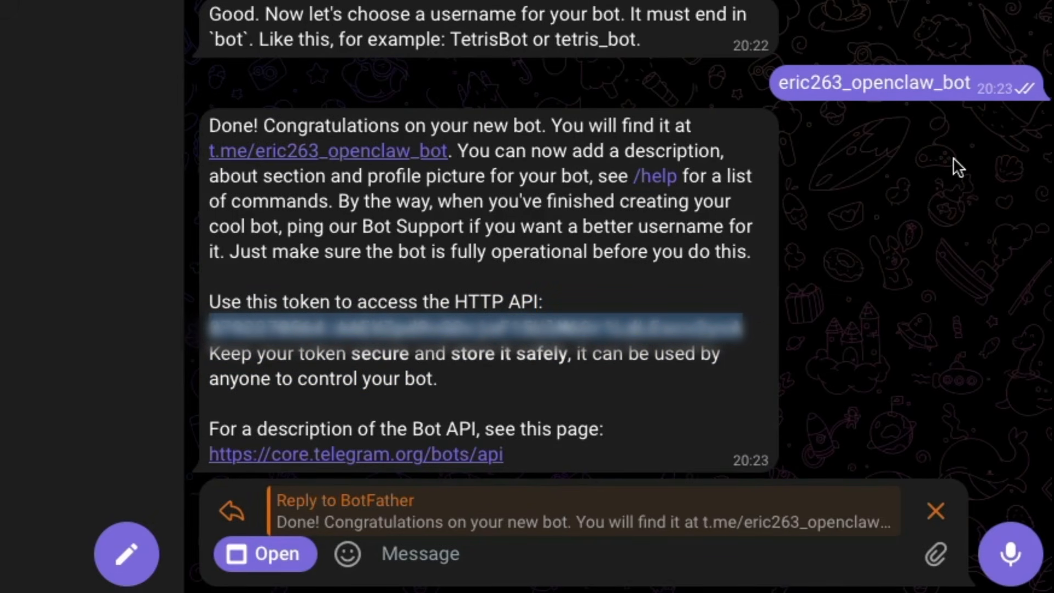
double_click(470, 241)
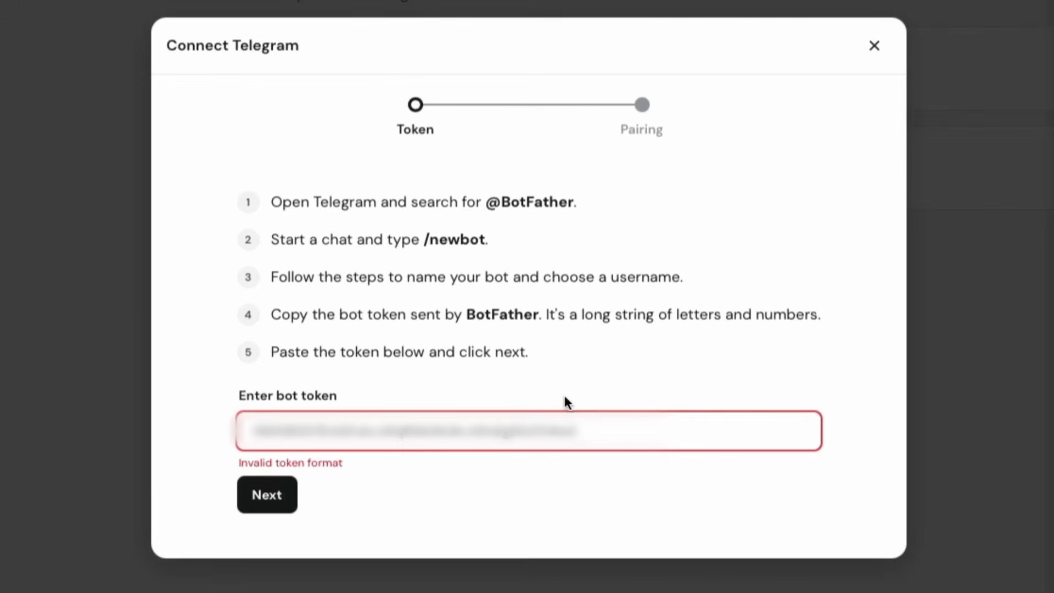
left_click(470, 430)
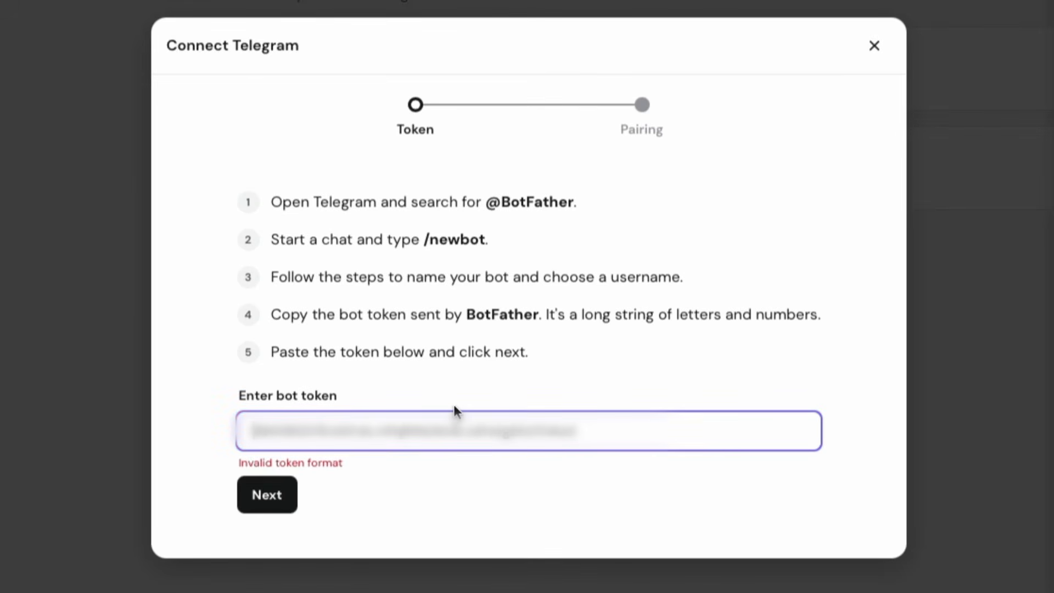
key("ctrl+a")
key("ctrl+v")
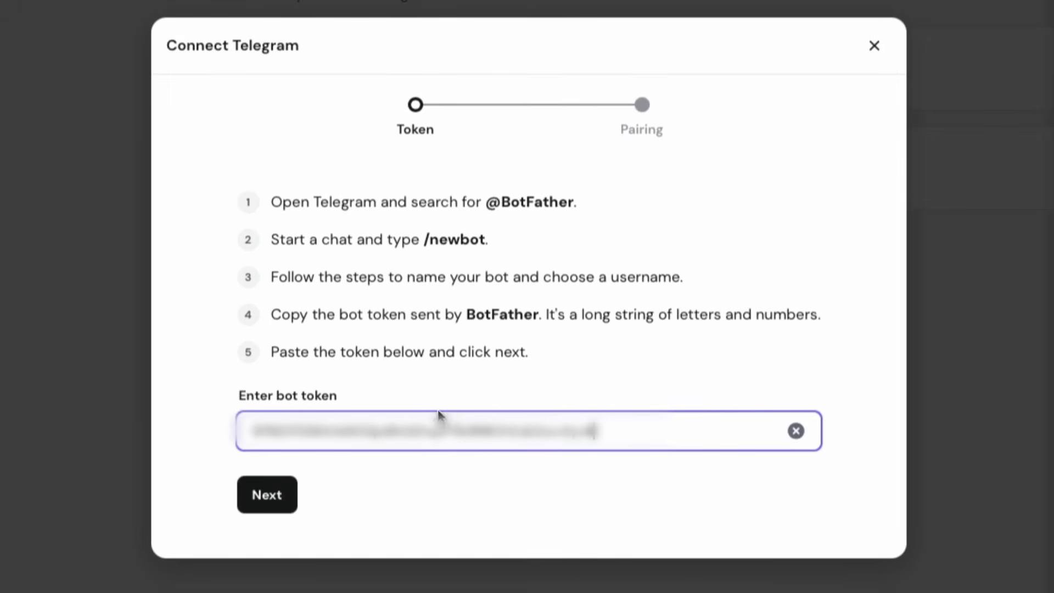
left_click(268, 495)
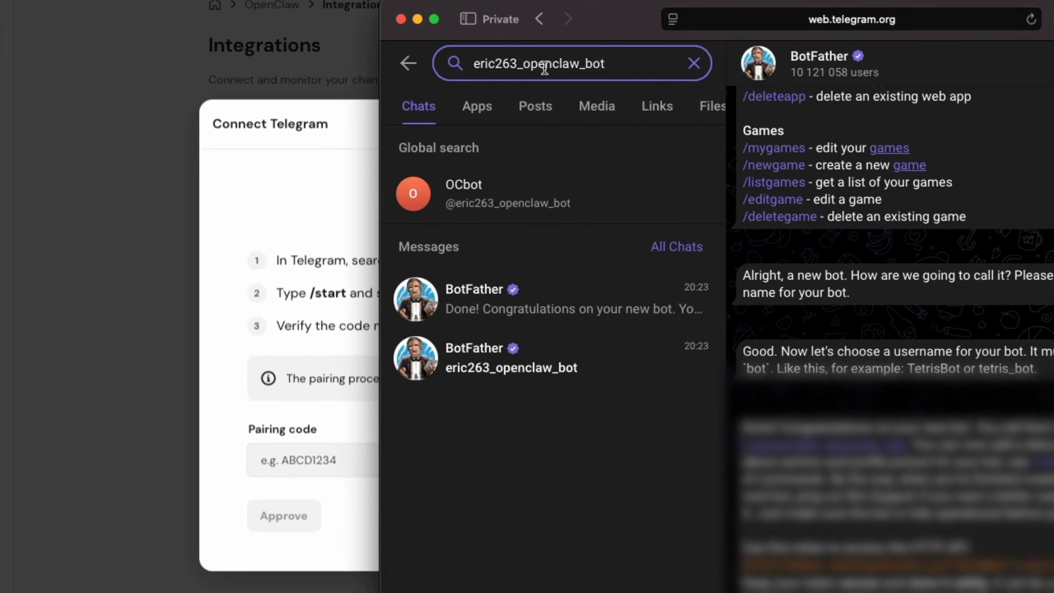
Open the OCbot chat in Telegram, start it, and approve the prefilled pairing code in Connect Telegram.
left_click(487, 208)
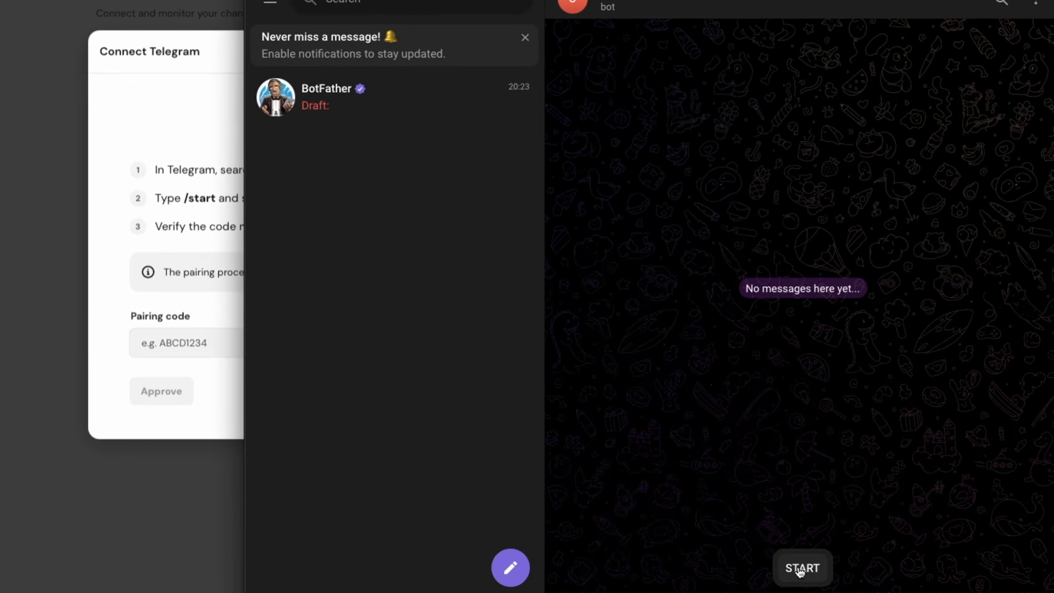
left_click(801, 569)
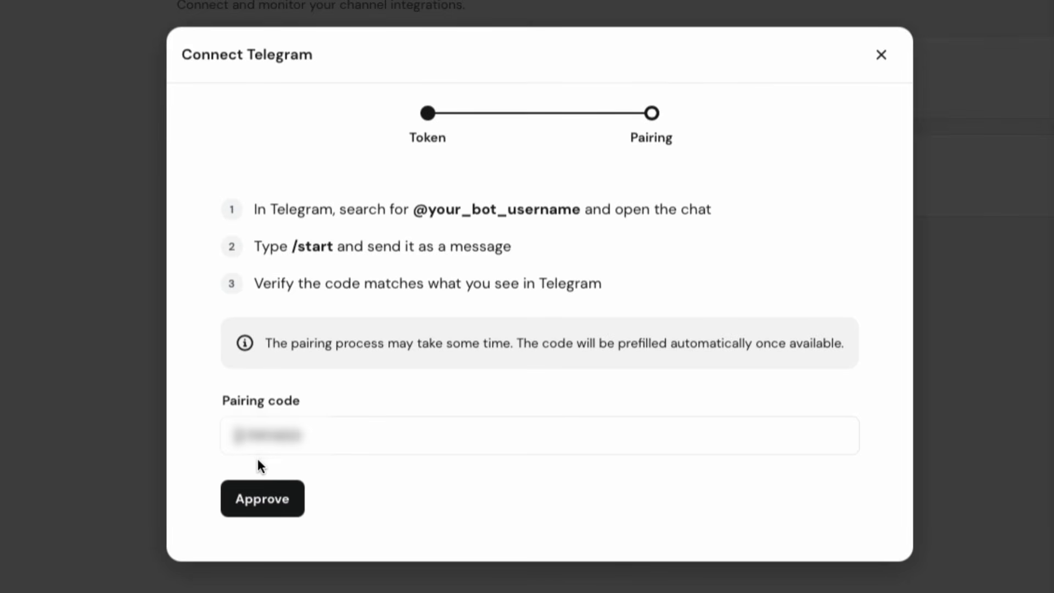
left_click(258, 500)
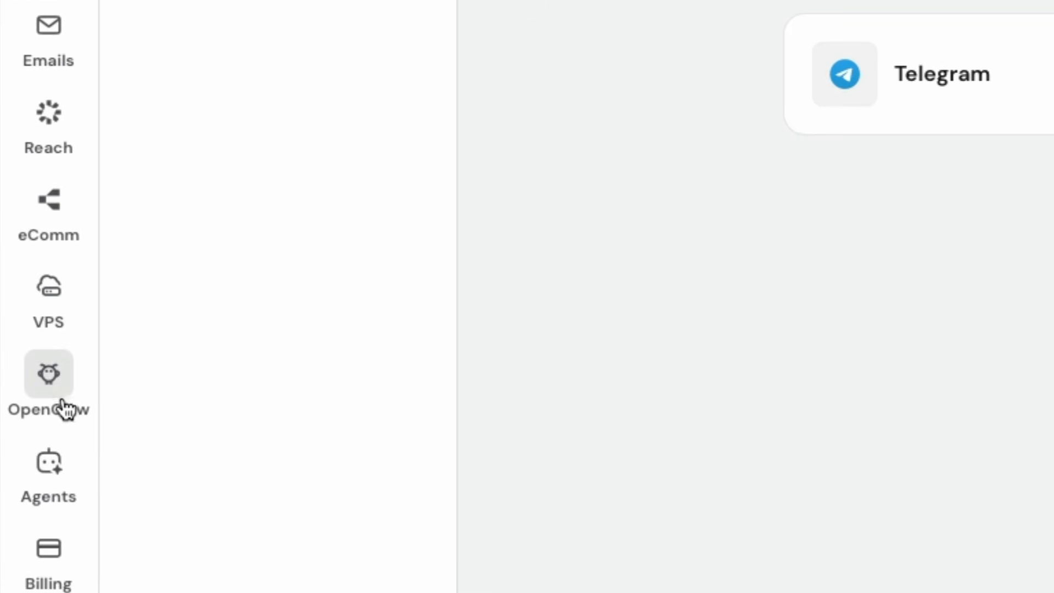
Open the OpenClaw instance's chat and send a message giving your name and naming the assistant OpenClaw.
left_click(49, 379)
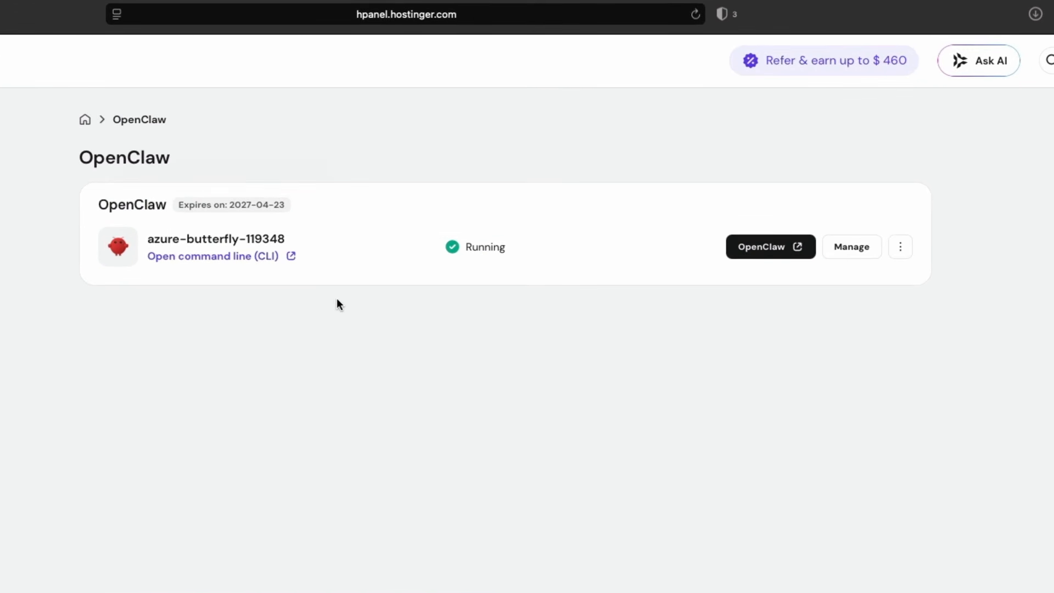
left_click(856, 254)
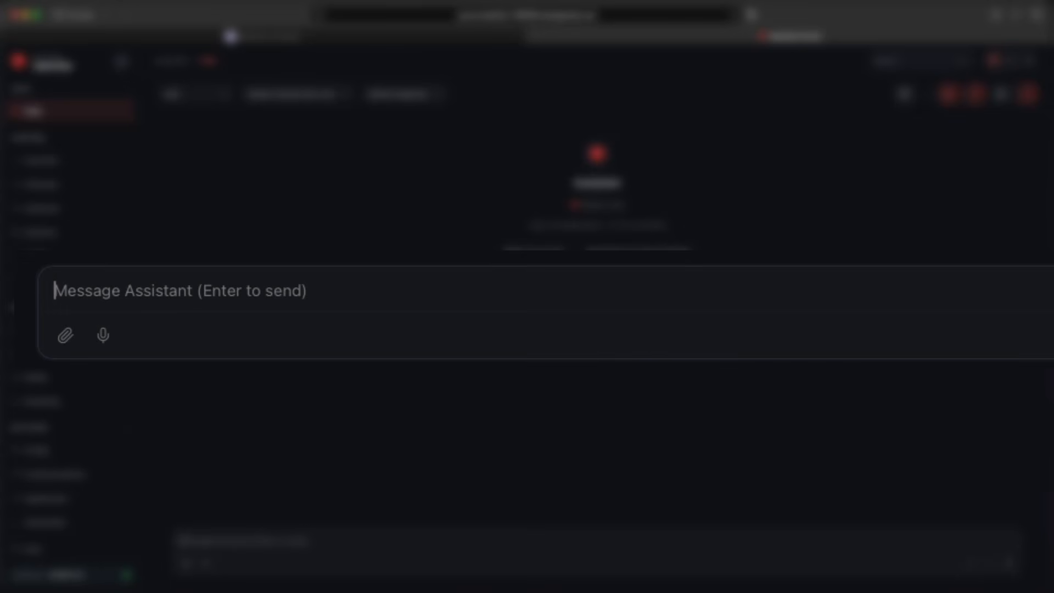
type("hi")
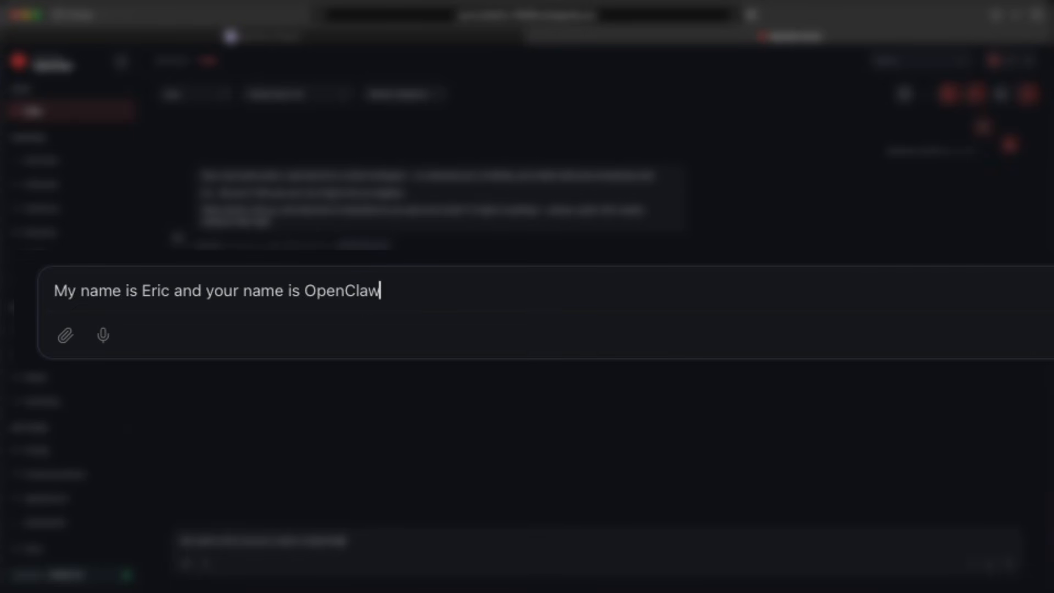
key("Return")
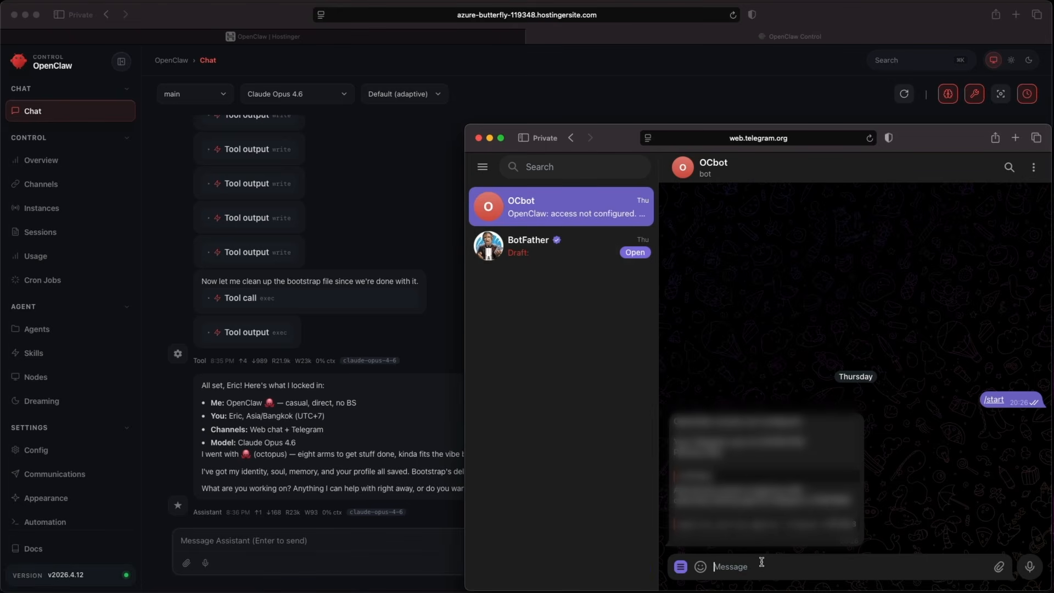
Send "hey, are you there?" to OCbot in Telegram.
type("hey, are you there?")
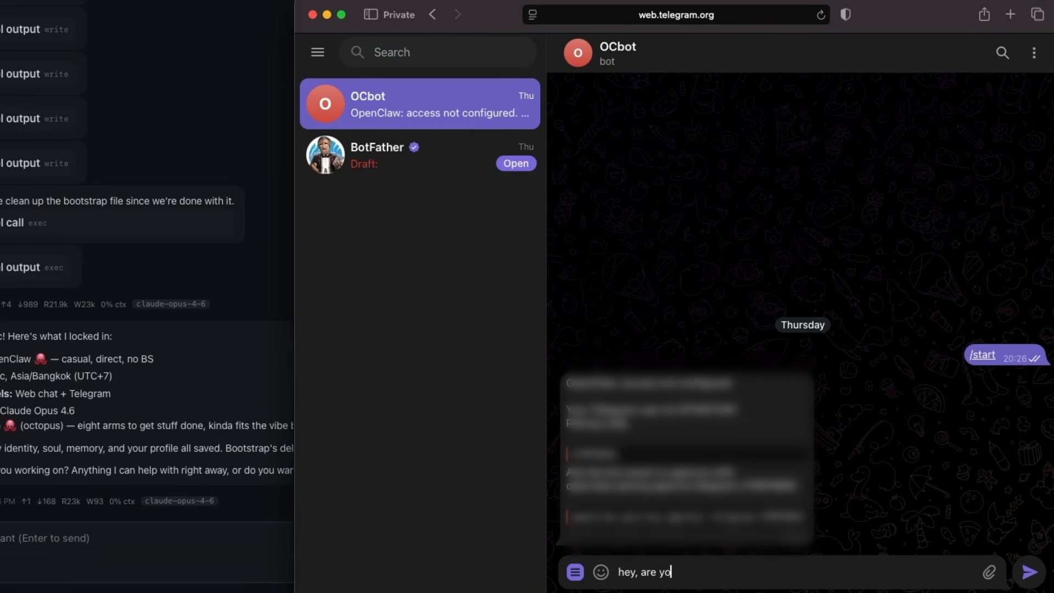
key("Return")
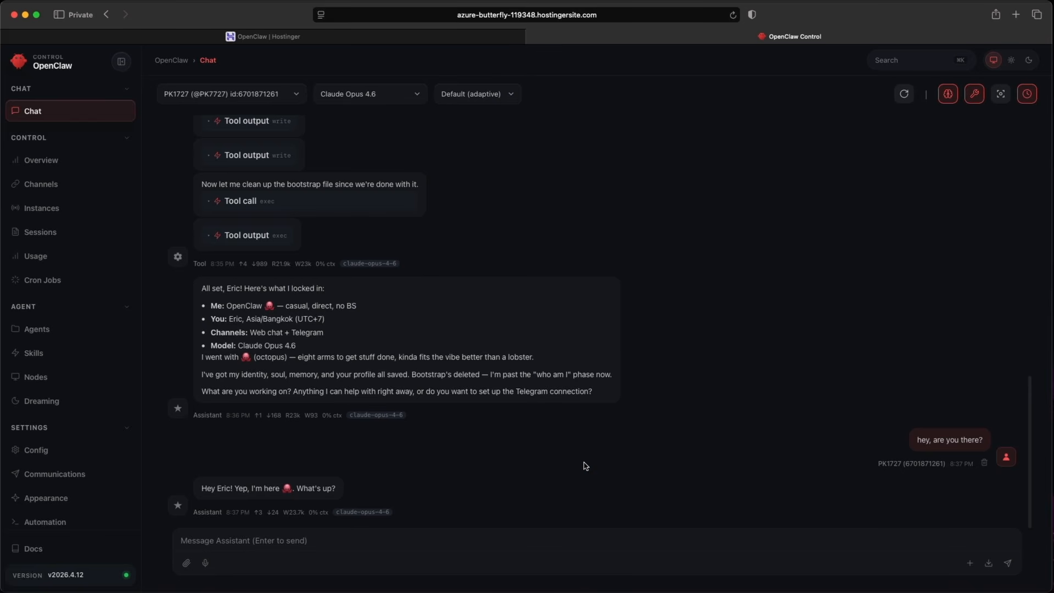
Ask the dashboard assistant how to add another AI model API, then say you have a ChatGPT key to add now.
left_click(552, 532)
type("How can I add another AI Model API?")
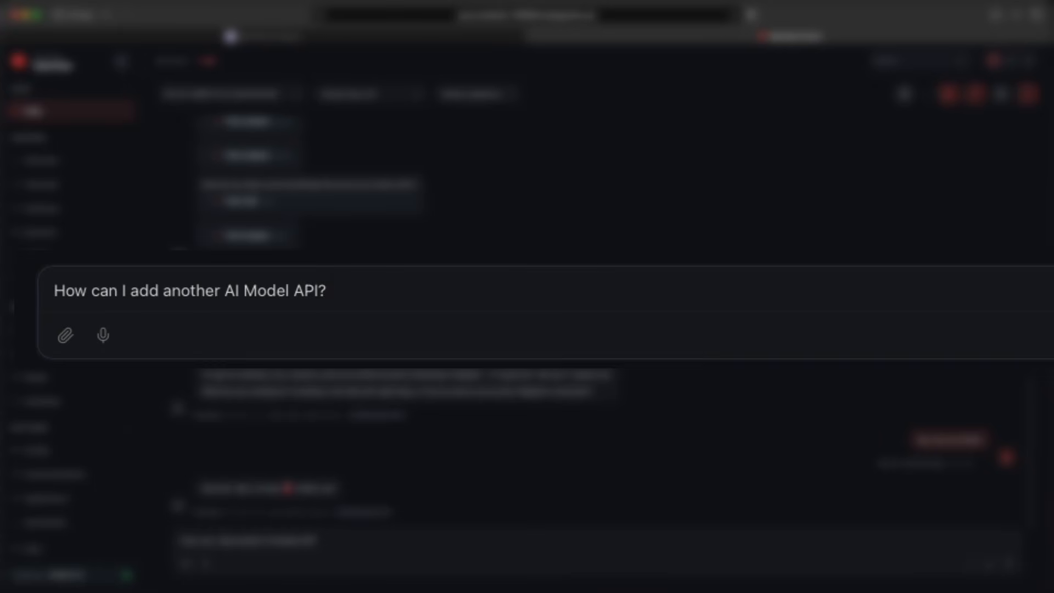
key("Return")
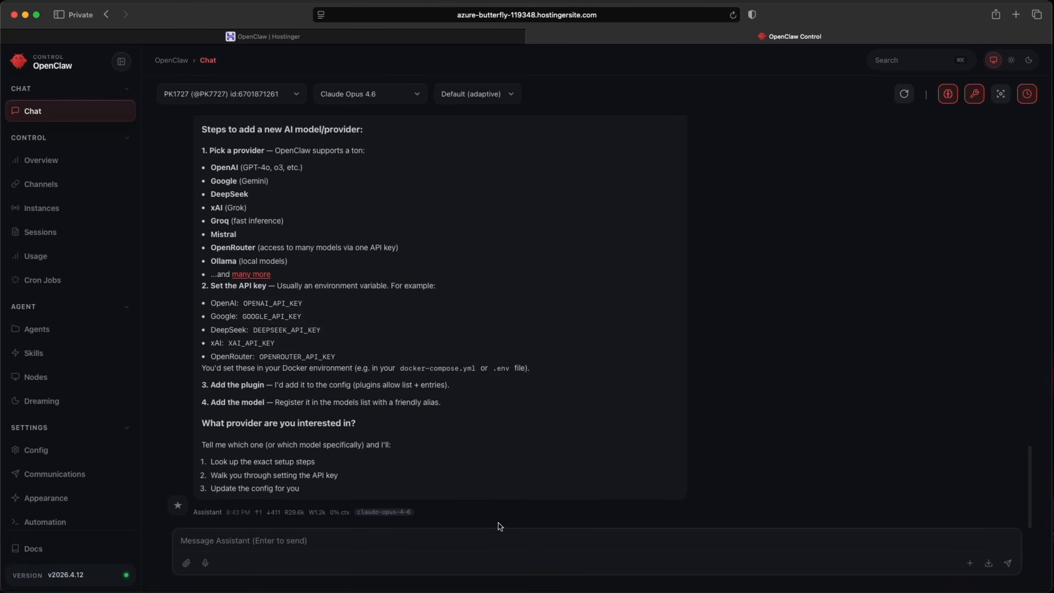
type("I have an API key from CHATGPT, I would like to add it now")
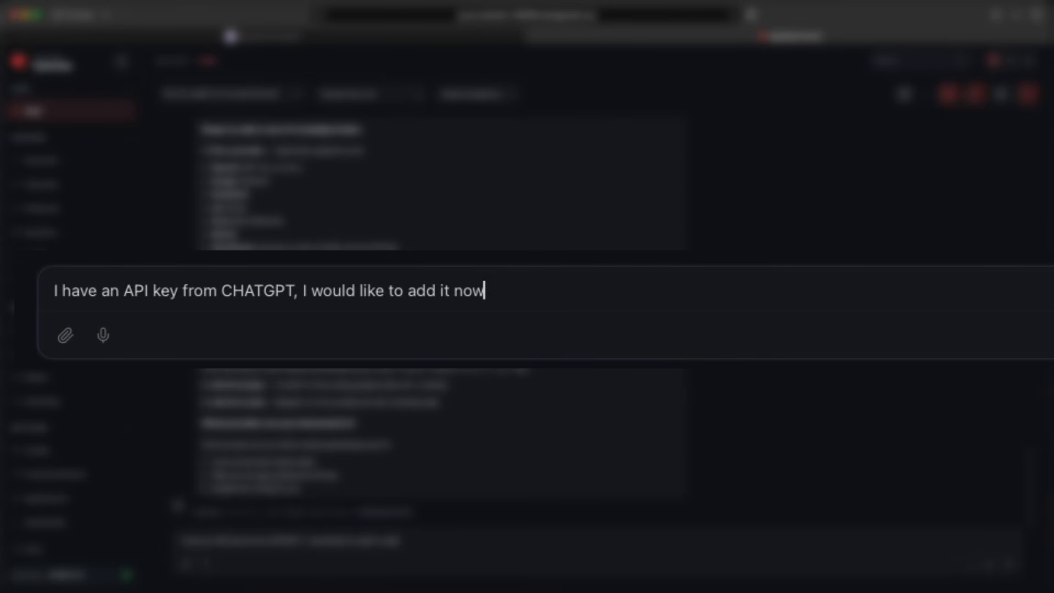
key("Return")
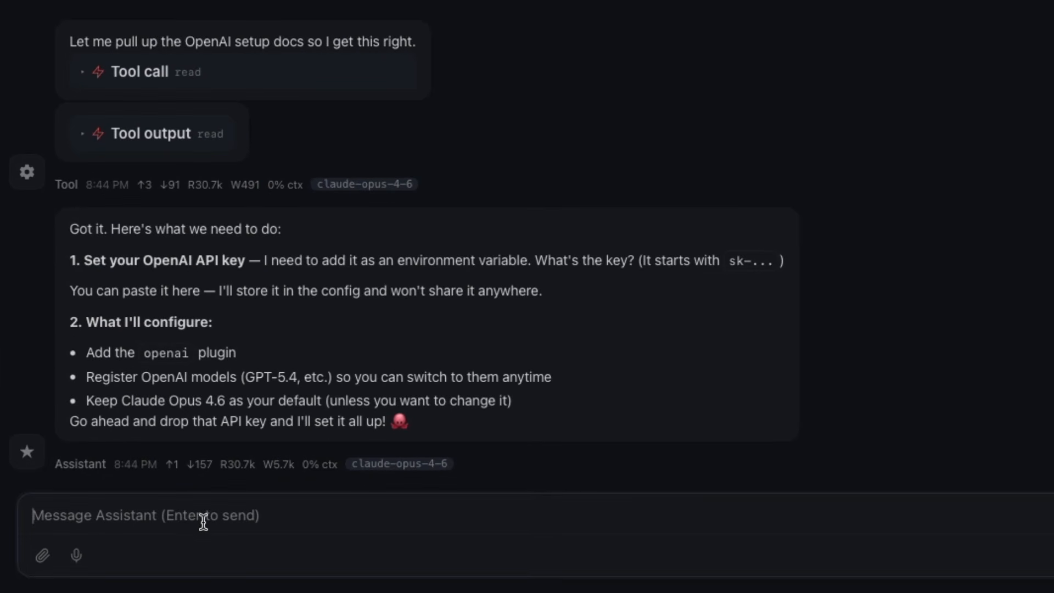
Open the Agents overview and its primary model selector.
left_click(49, 337)
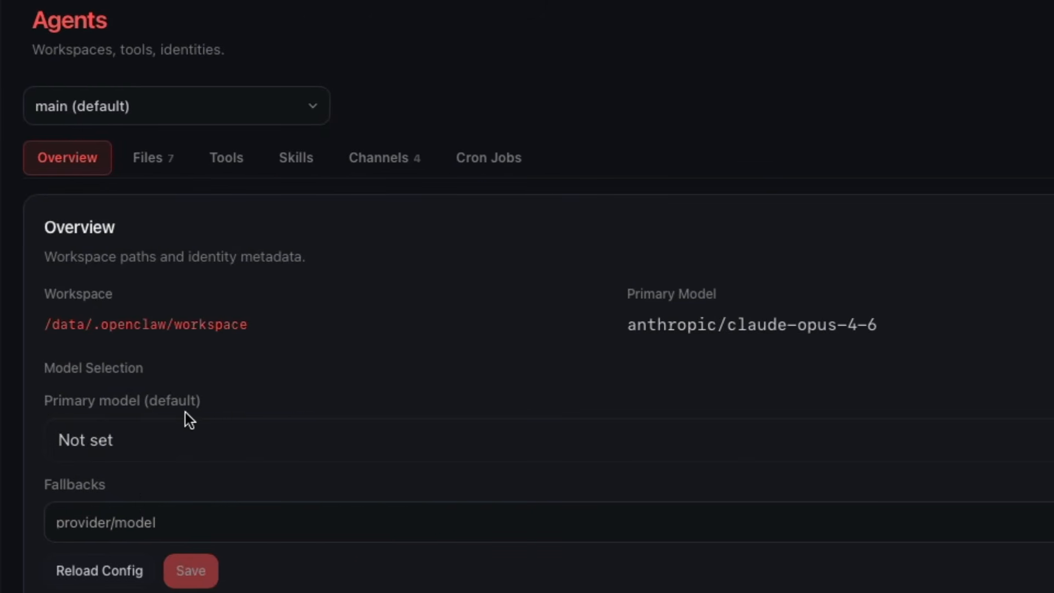
left_click(245, 437)
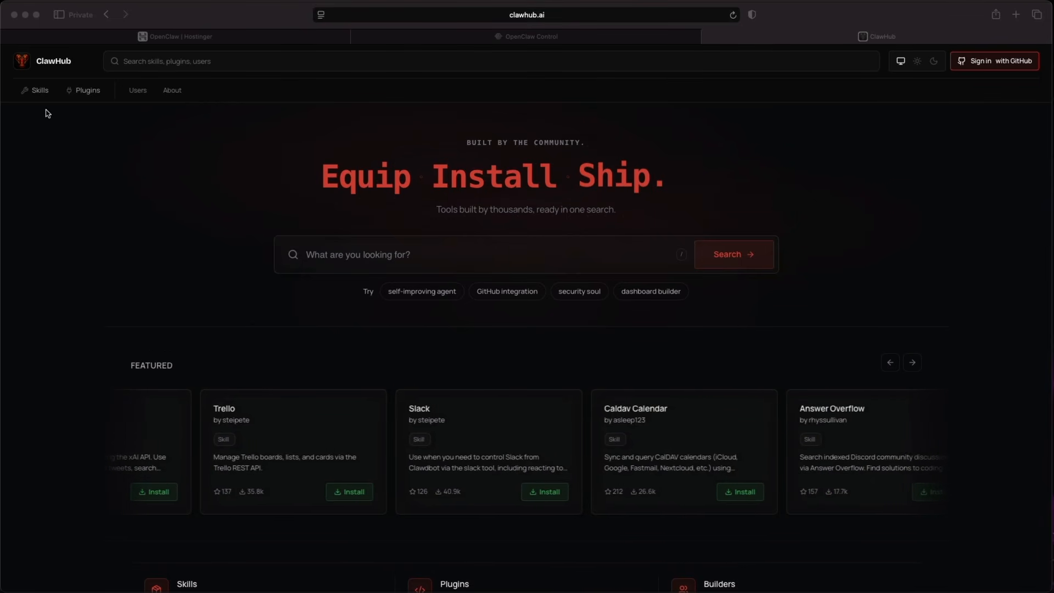
Open the Skills list on ClawHub and browse the most downloaded skills.
left_click(36, 91)
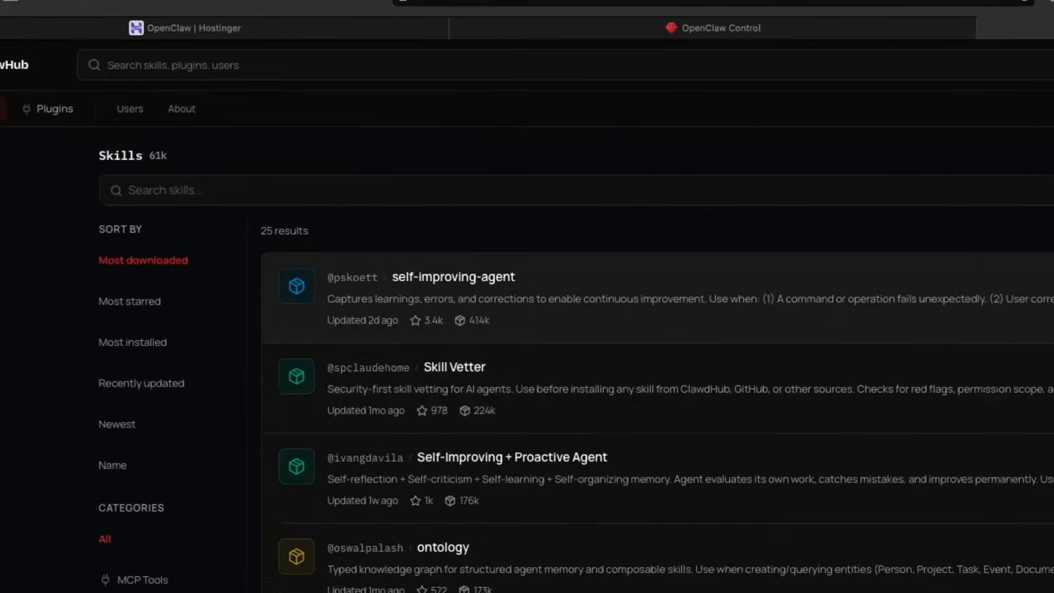
scroll(818, 357, "down", 10)
scroll(803, 359, "down", 5)
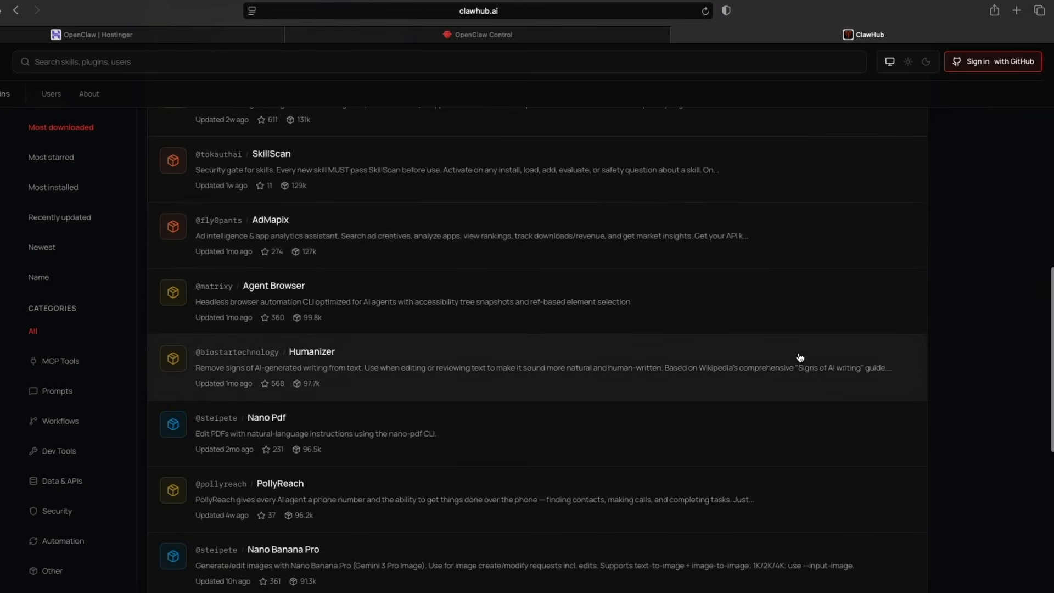
scroll(879, 329, "up", 15)
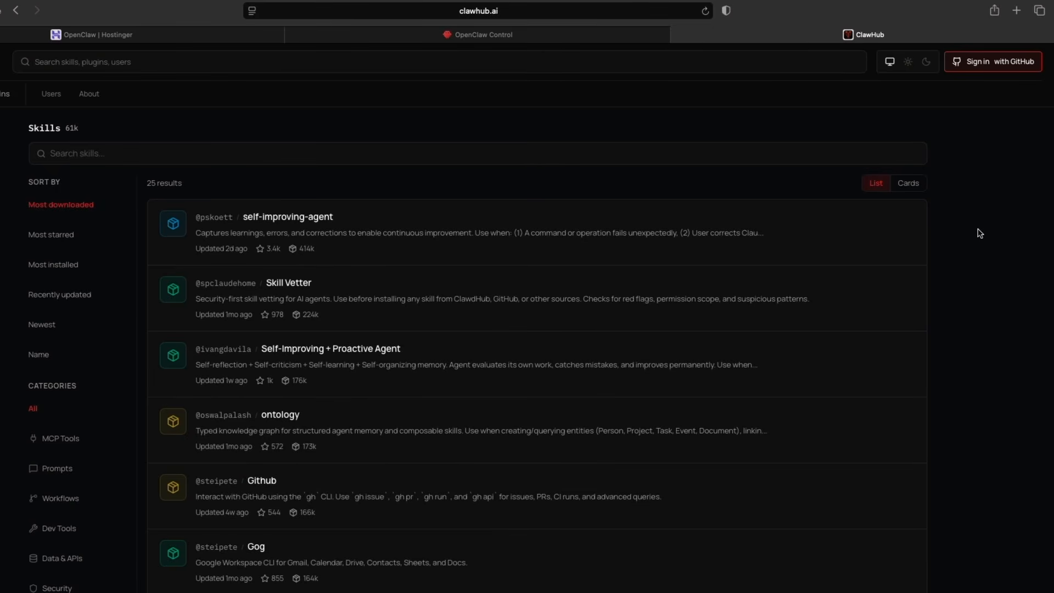
Search ClawHub skills for Gog, open the steipete Gog skill and review its security scan.
left_click(776, 153)
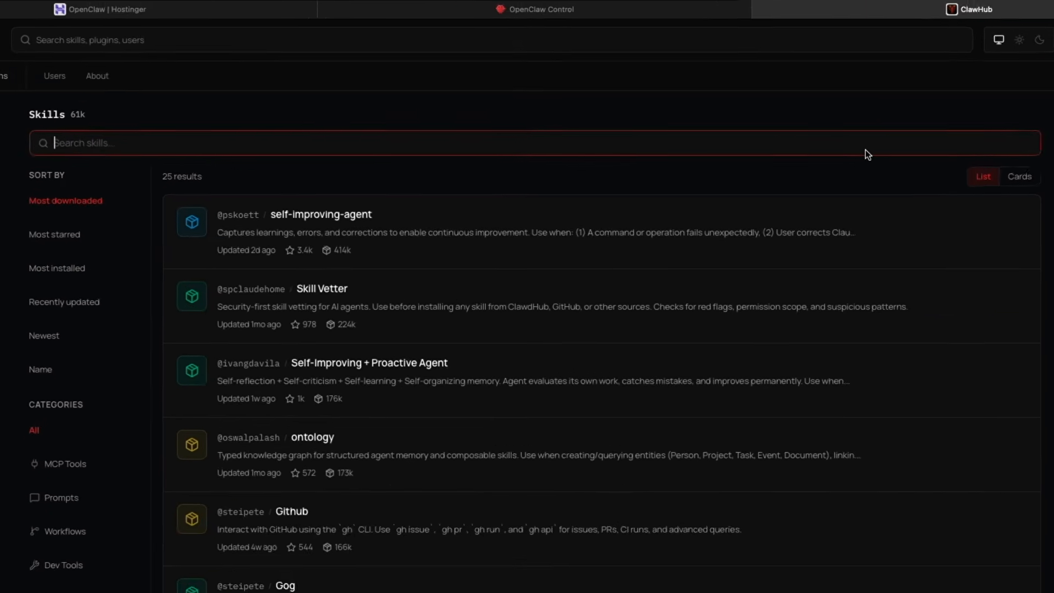
type("Gog")
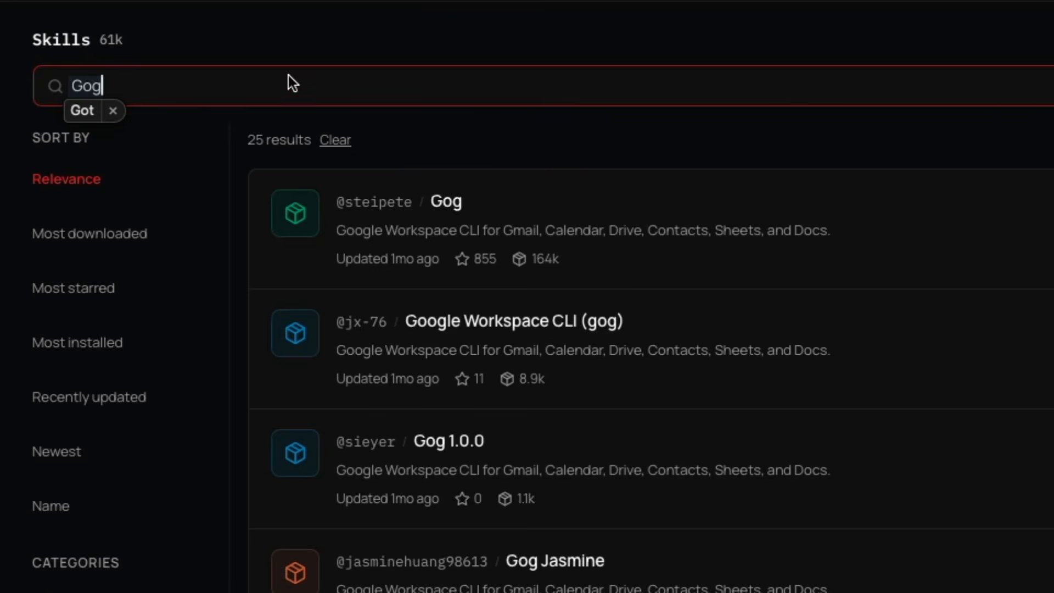
left_click(114, 111)
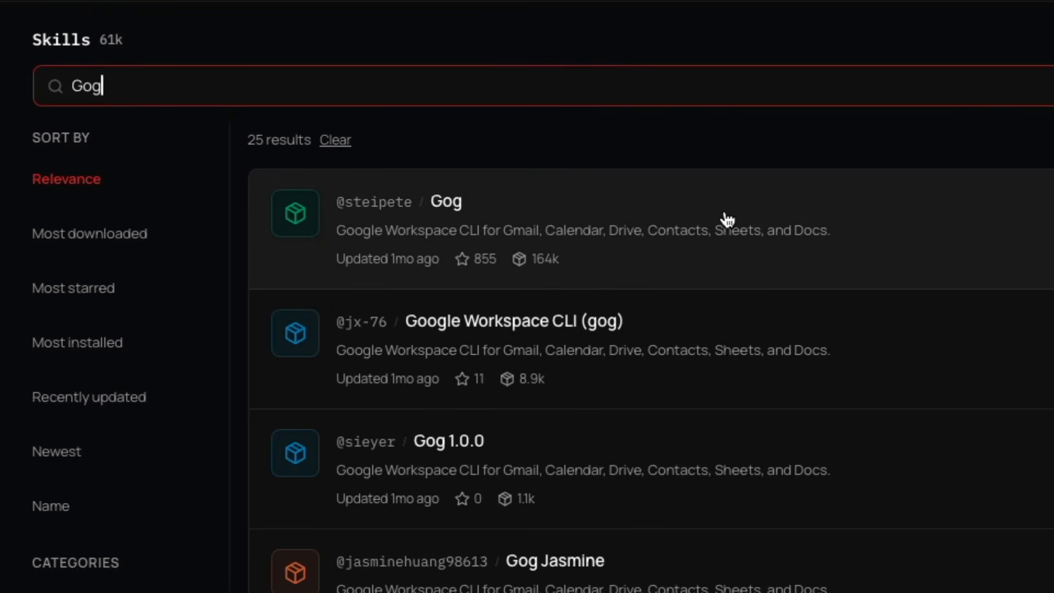
left_click(728, 219)
left_click(760, 283)
scroll(536, 353, "down", 10)
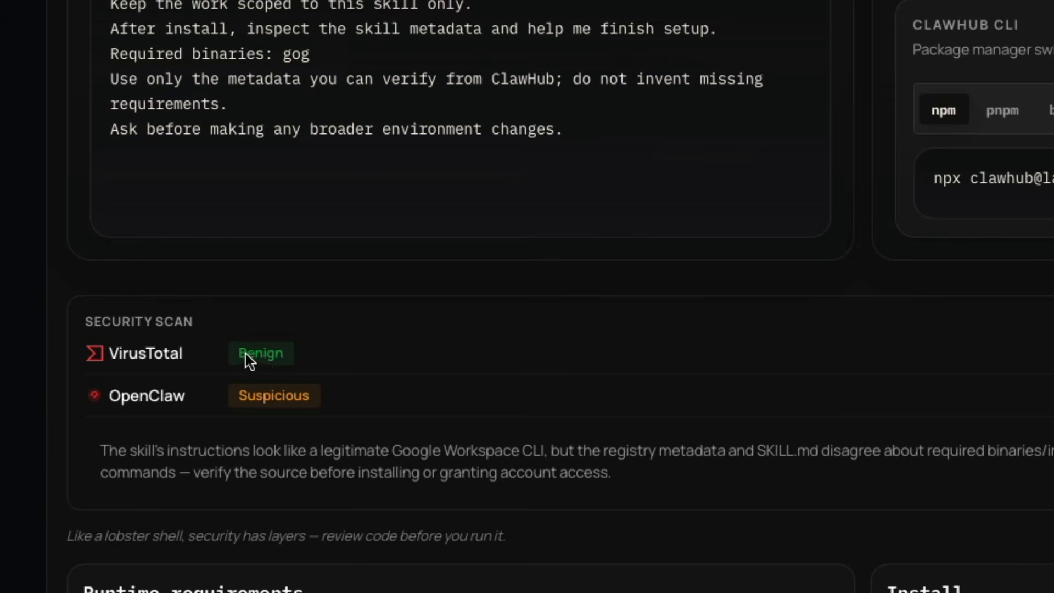
scroll(242, 396, "up", 1)
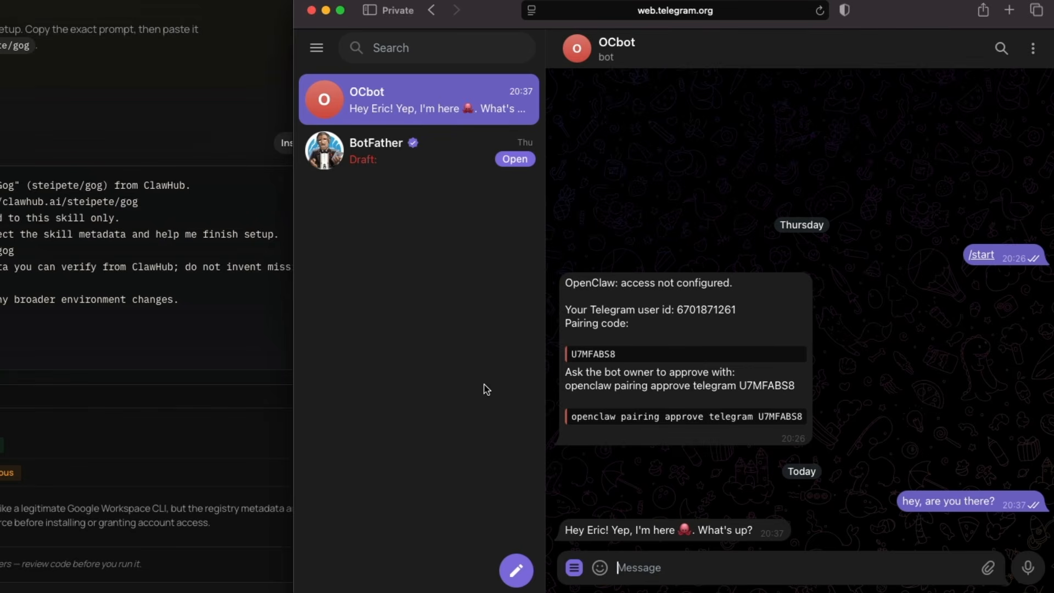
Ask OCbot in Telegram whether the Gog skill is safe to install.
type("I'm thinking of installing the Gog skill. Can you confirm if the Gog skill safe?")
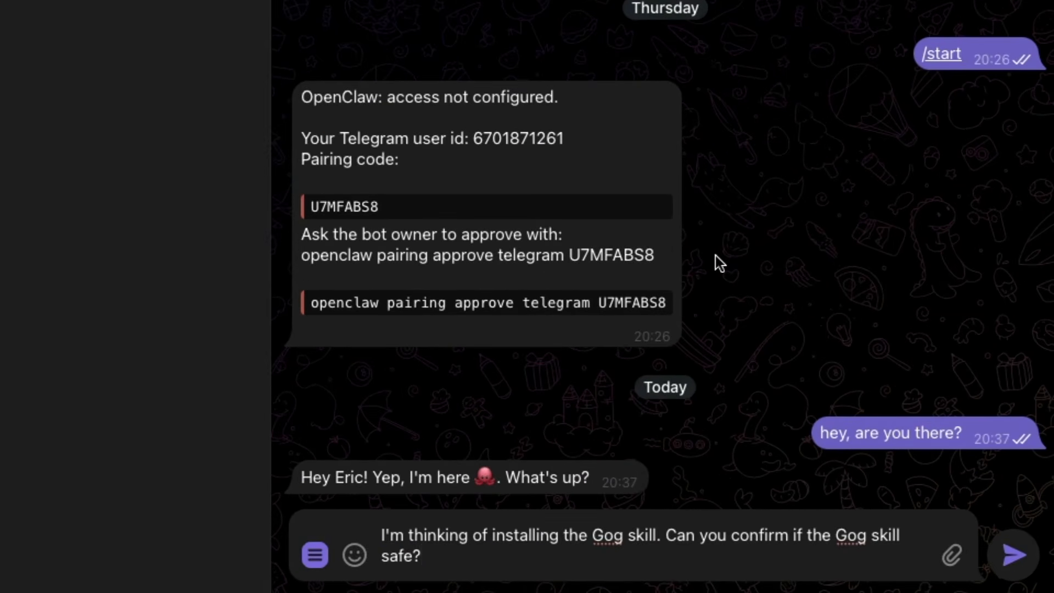
key("Return")
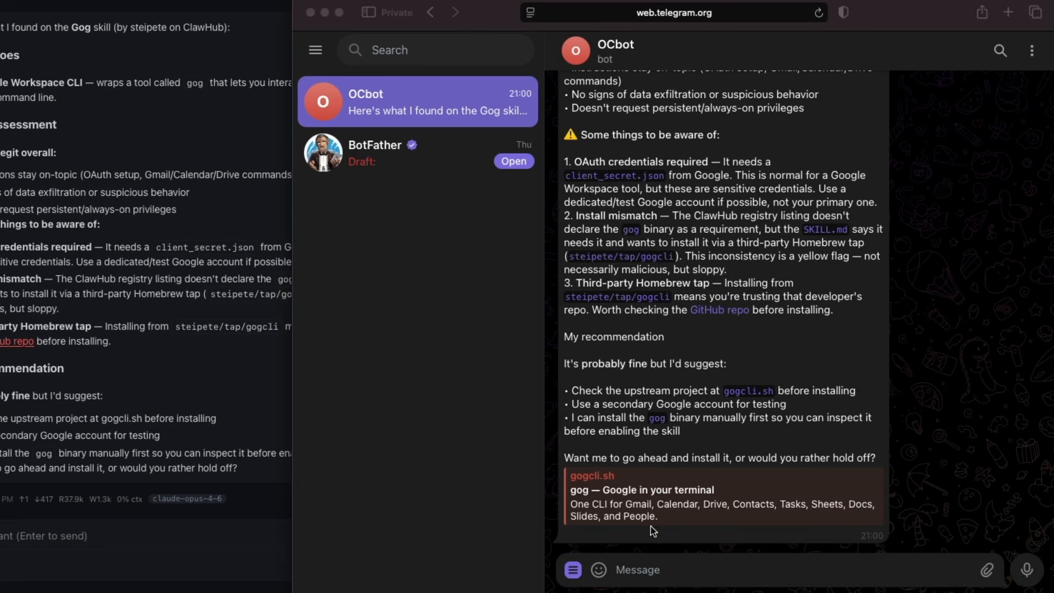
Tell OCbot "Go ahead and install the Gog skill.".
left_click(629, 561)
type("Go ahead and install the Gog skill.")
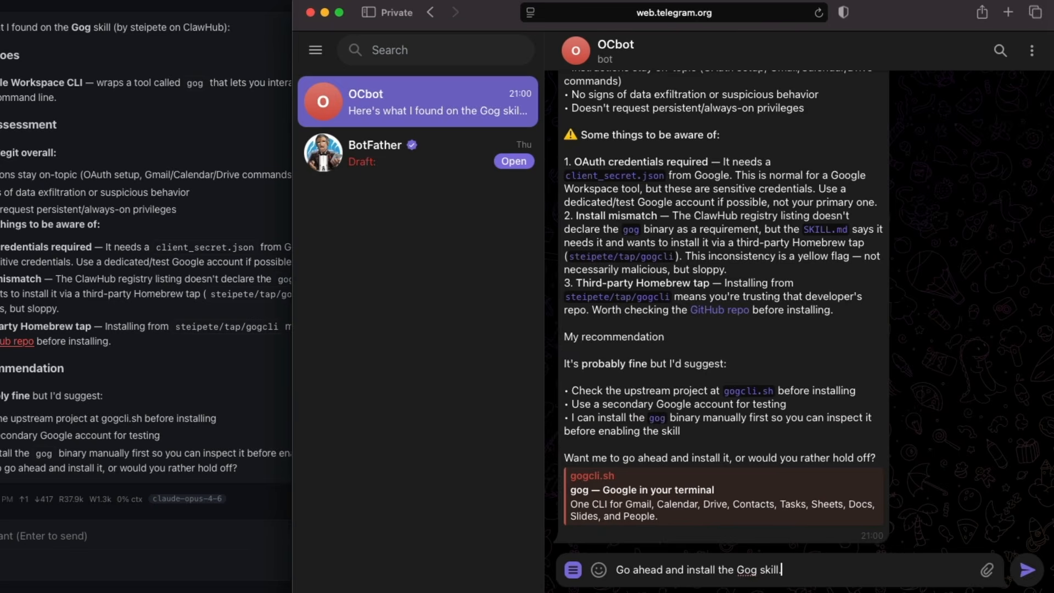
key("Return")
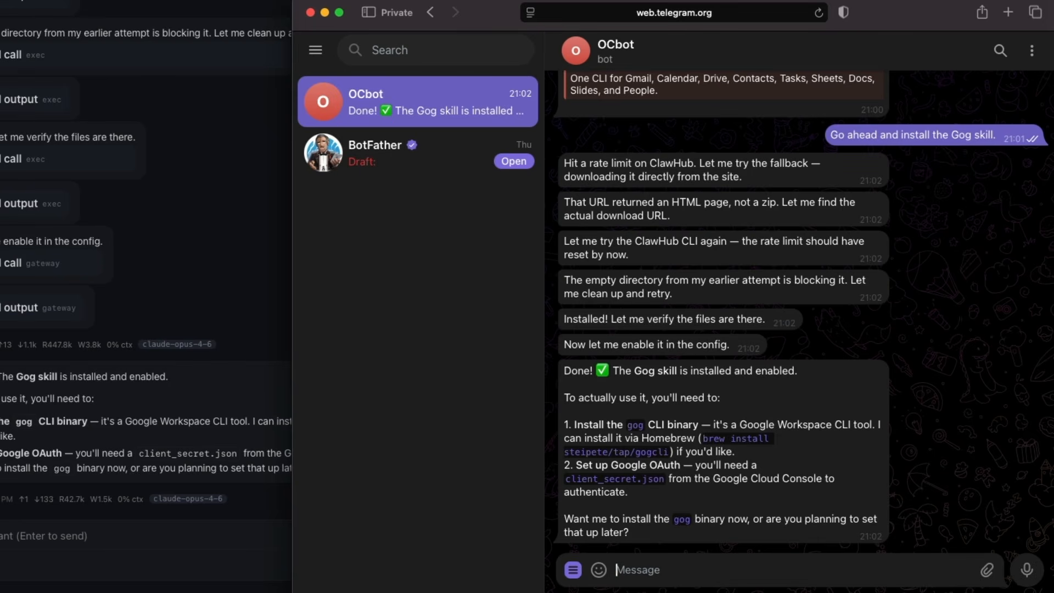
Message OCbot: "I want you to install the gog CLI library but I don't have homebrew. I have Openclaw installed with Hostinger.".
key("super+Tab")
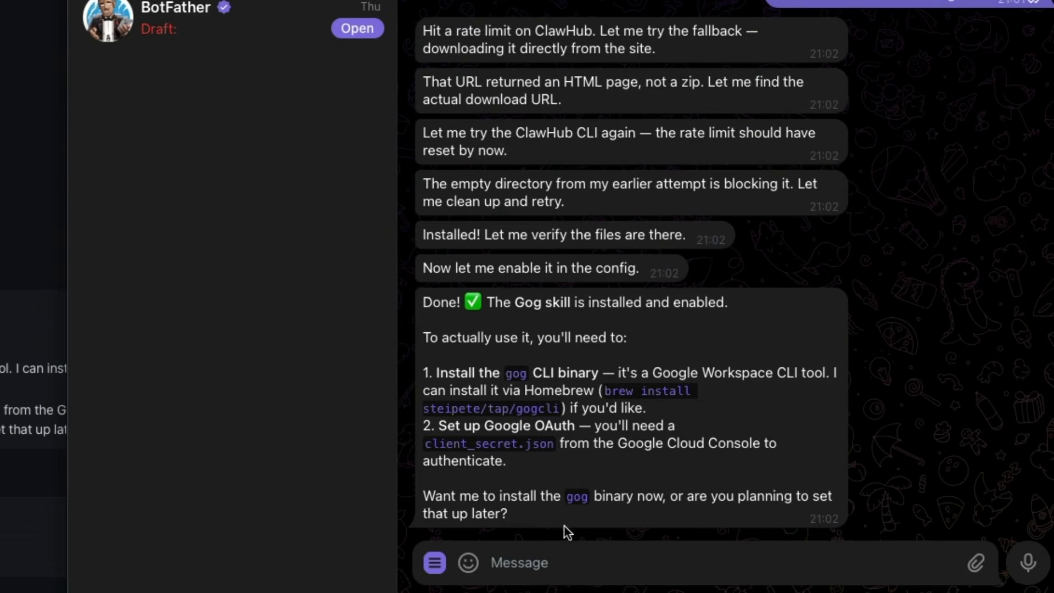
left_click(557, 562)
type("I want you to install the gog CLI library but I don't have homebrew. I have Openclaw installed with Hostinger.")
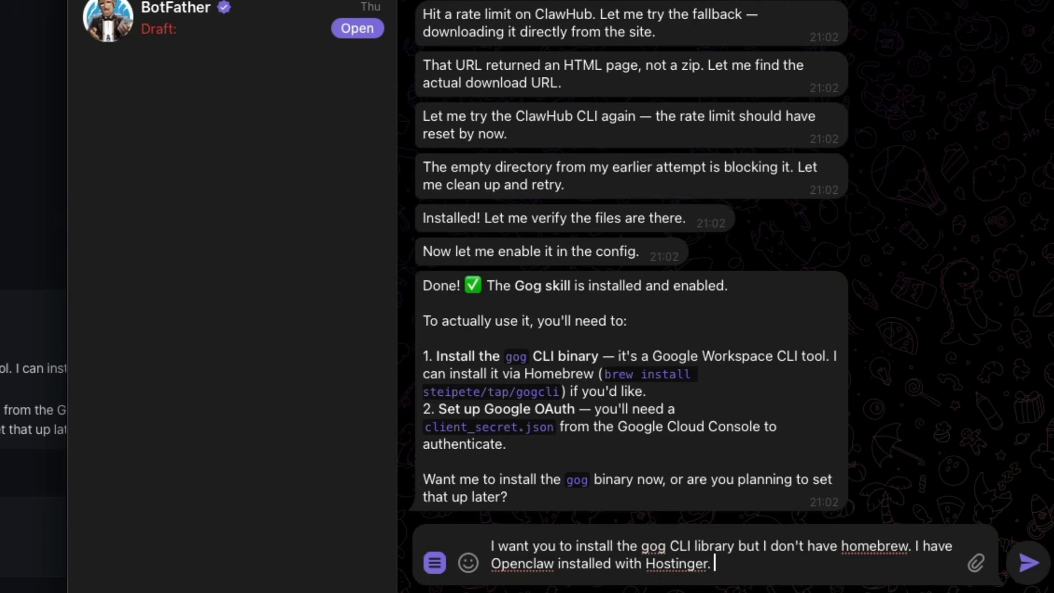
key("Return")
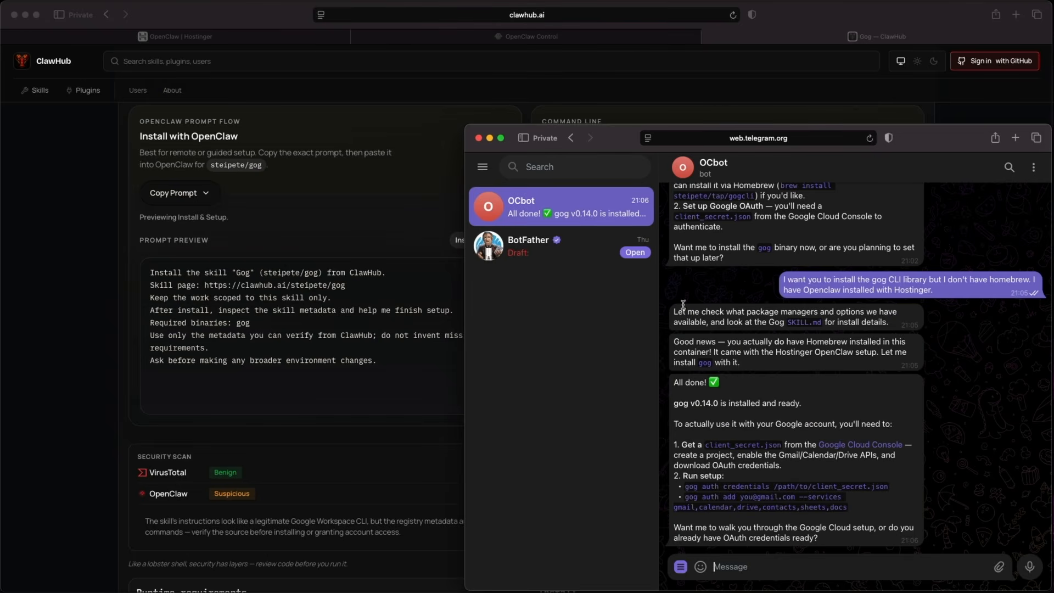
Open console.cloud.google.com in a new browser tab.
left_click(720, 97)
key("super+t")
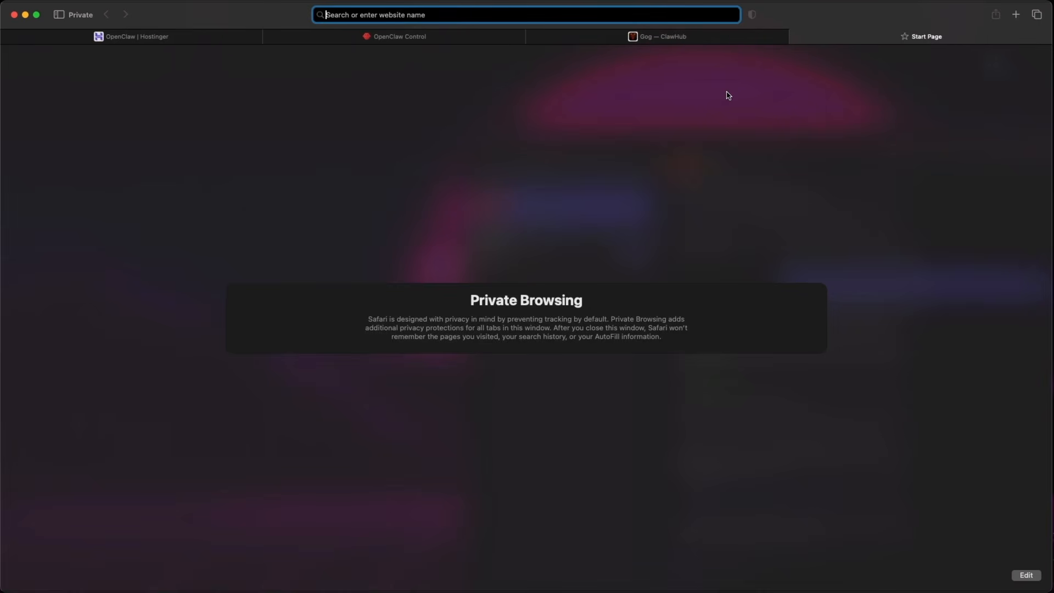
type("console.cl")
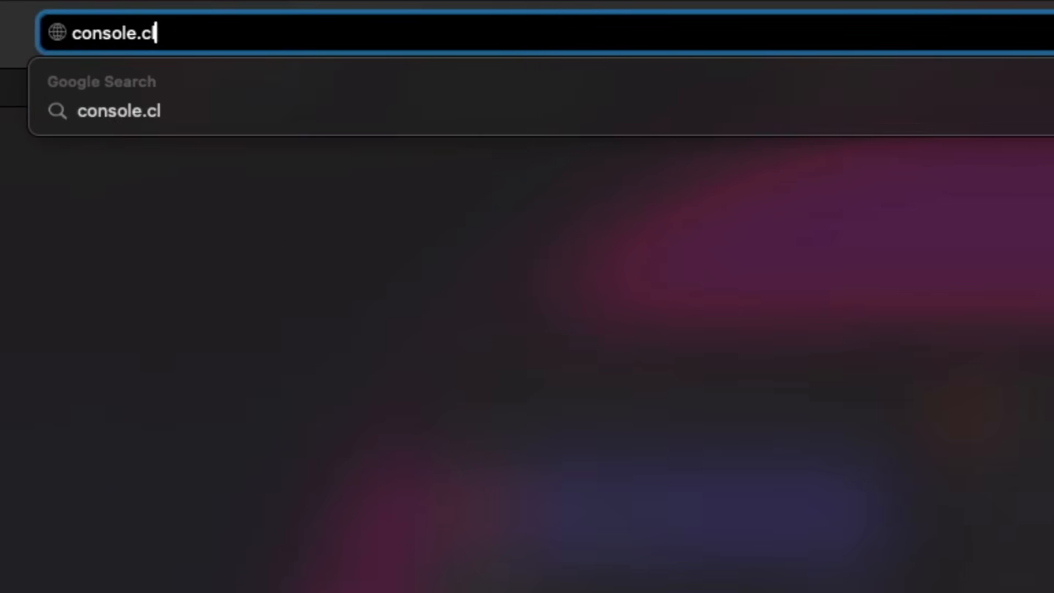
type("oud.google.com")
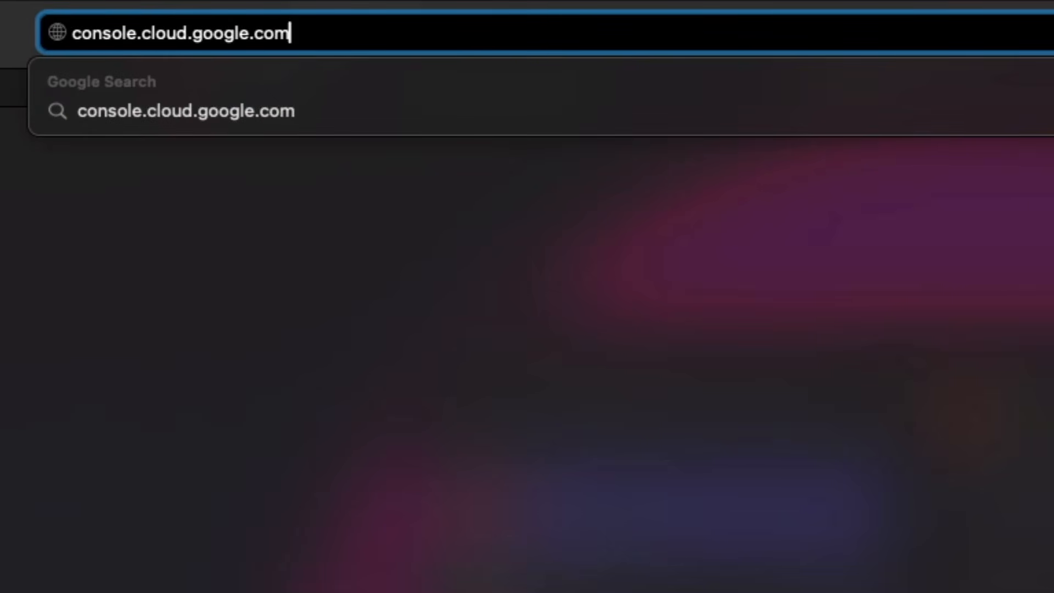
key("Return")
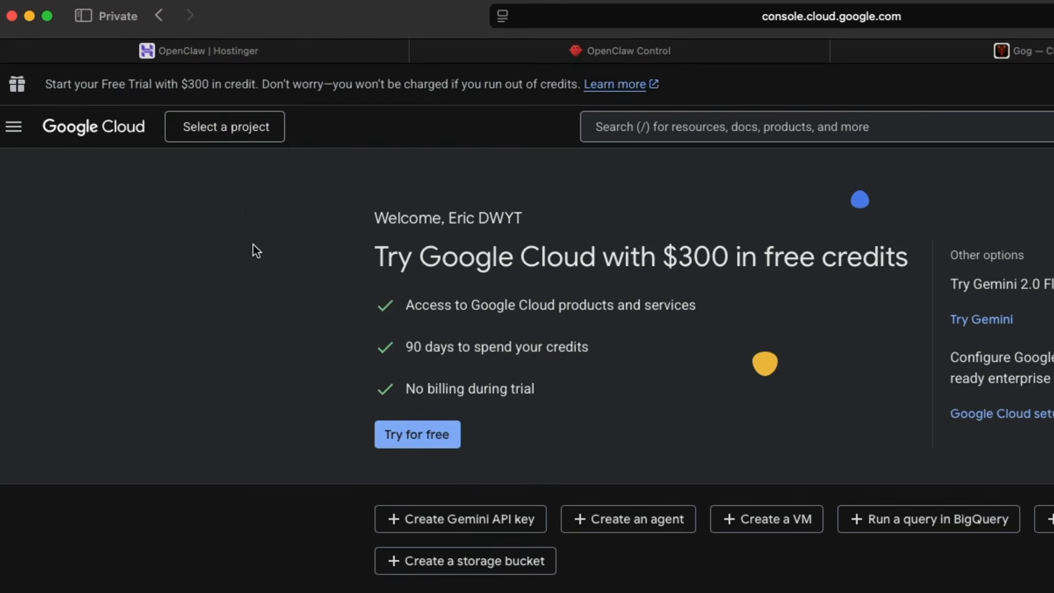
Create a new Google Cloud project named OpenClaw.
left_click(237, 131)
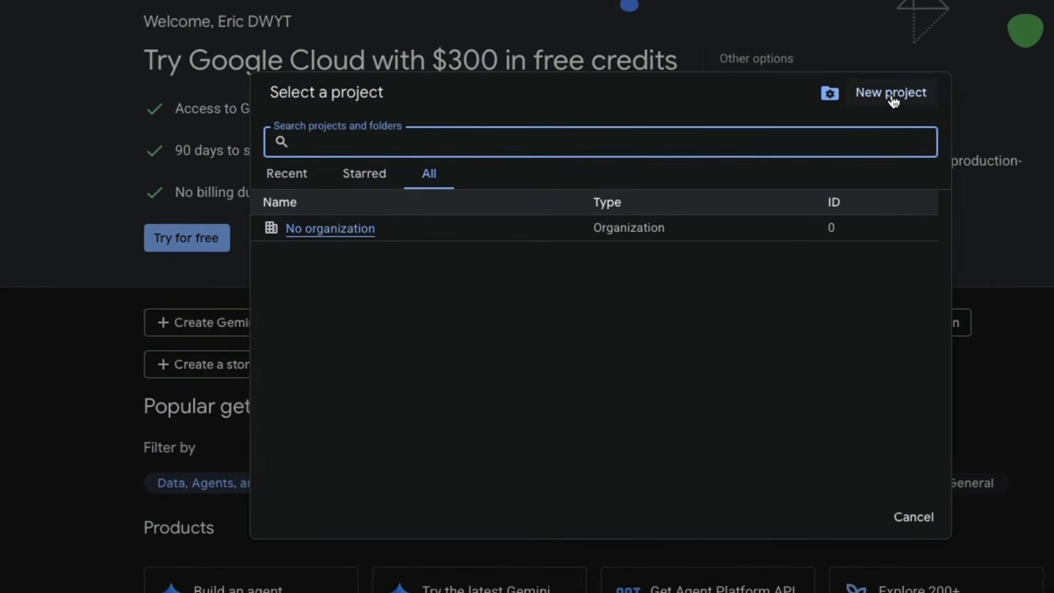
left_click(891, 99)
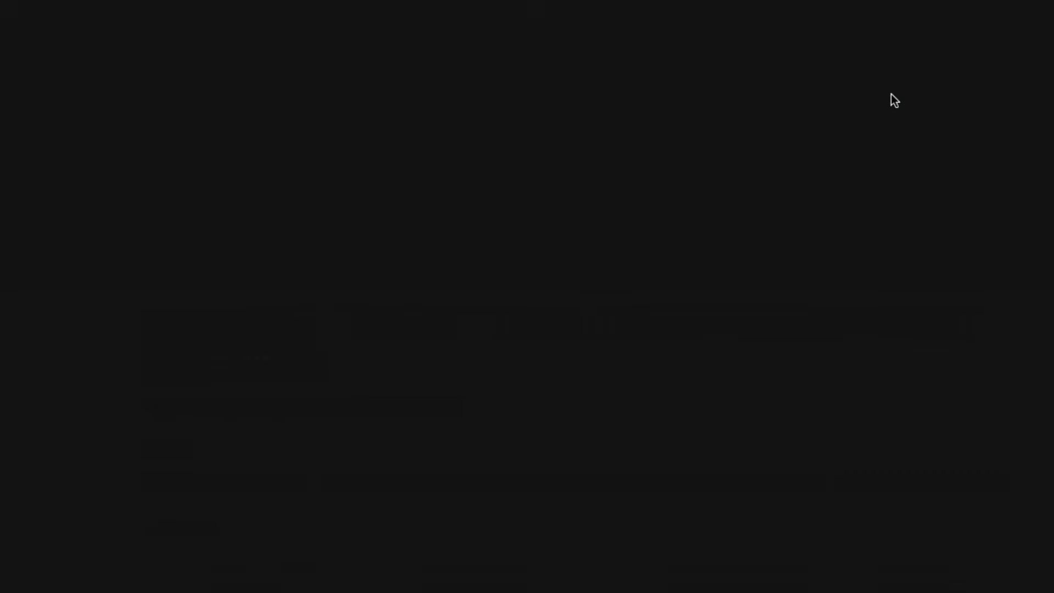
type("OpenClaw")
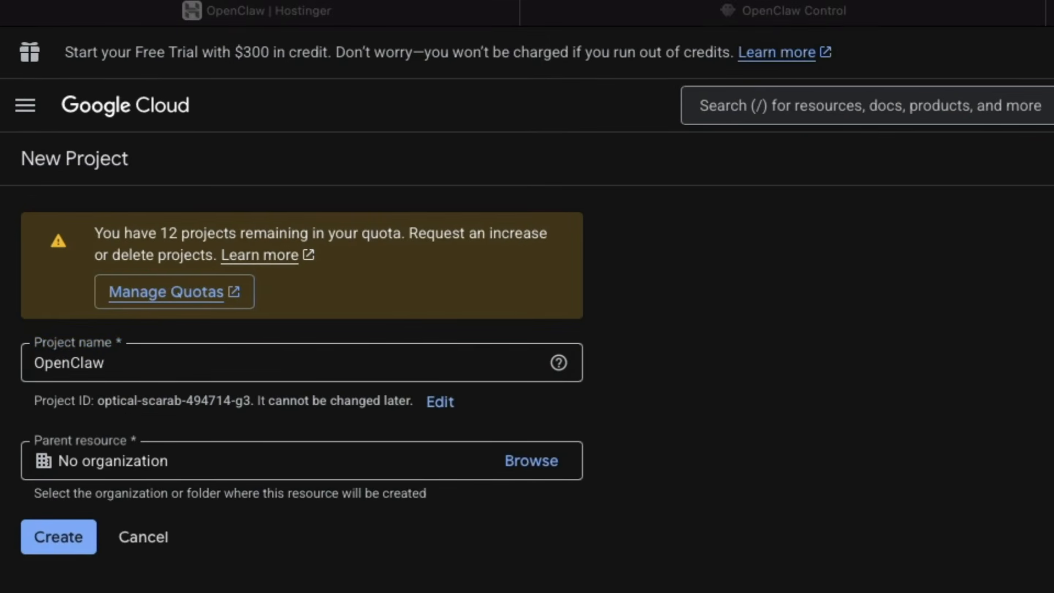
left_click(54, 537)
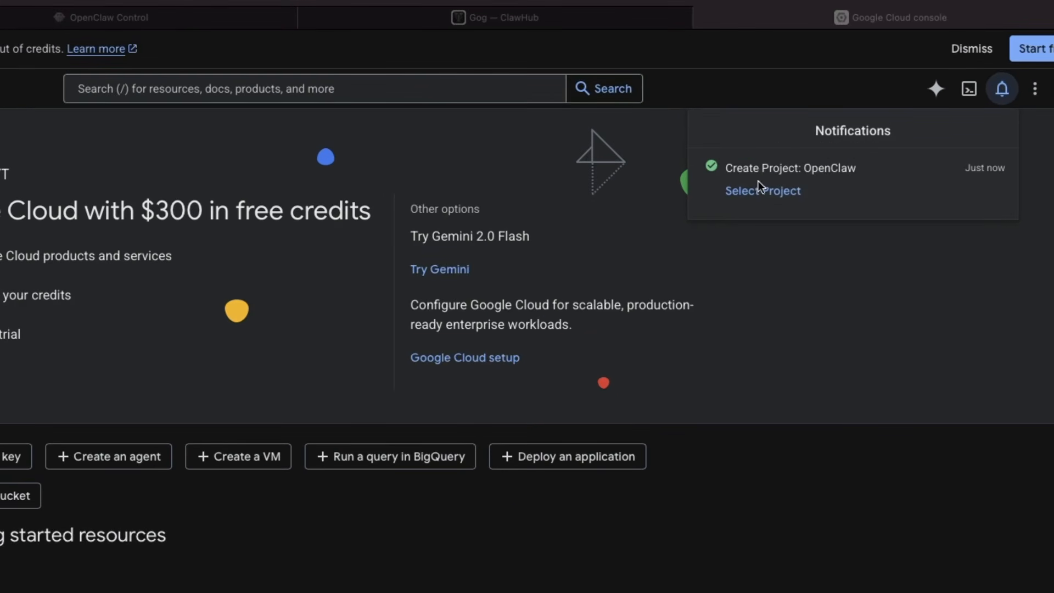
Switch to the OpenClaw project, search the API Library for calendar and enable the Google Calendar API.
left_click(760, 190)
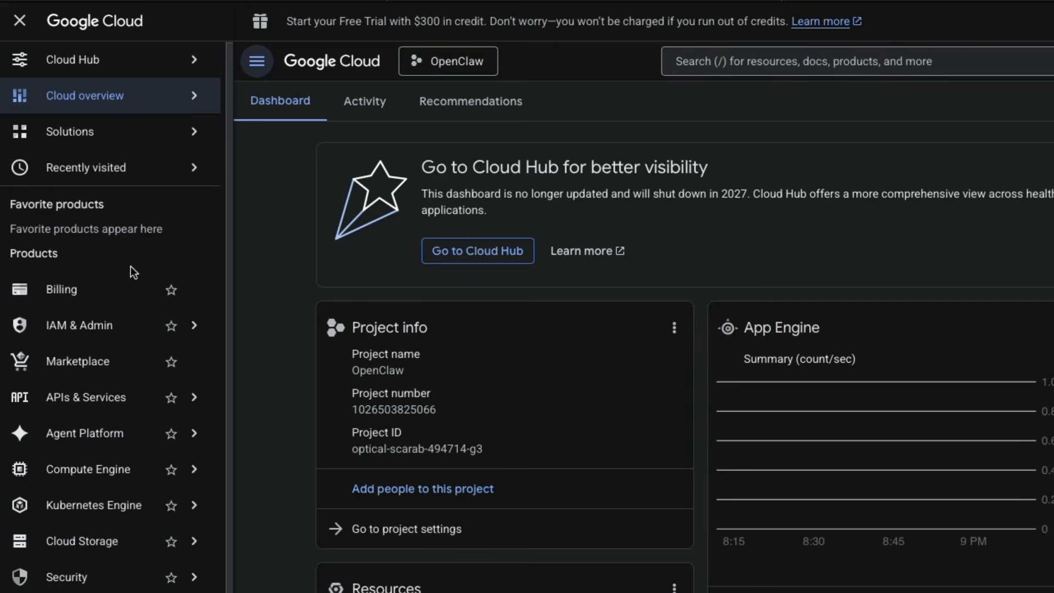
mouse_move(119, 392)
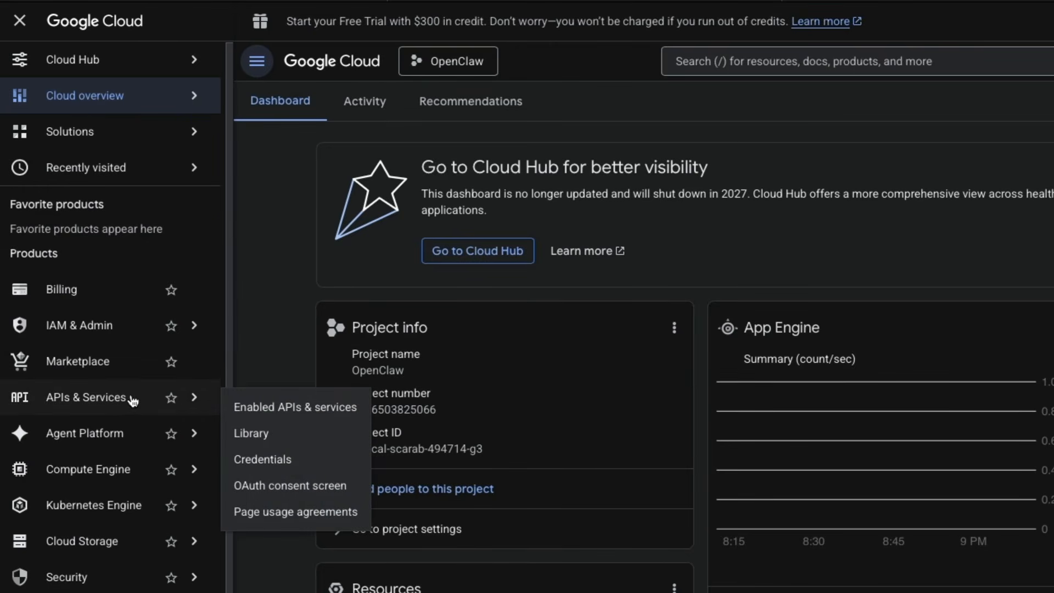
left_click(302, 416)
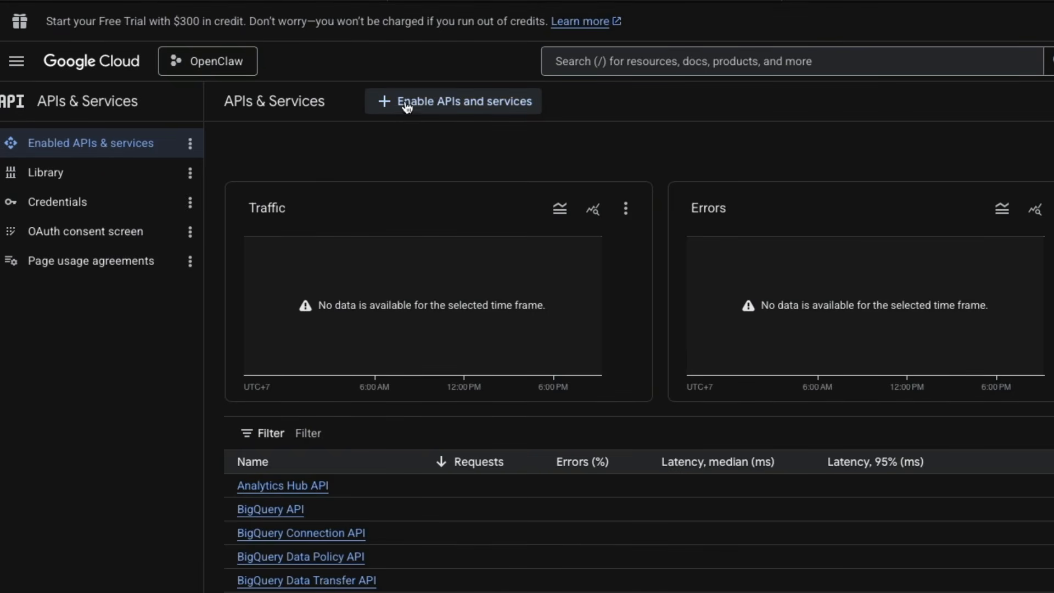
left_click(455, 110)
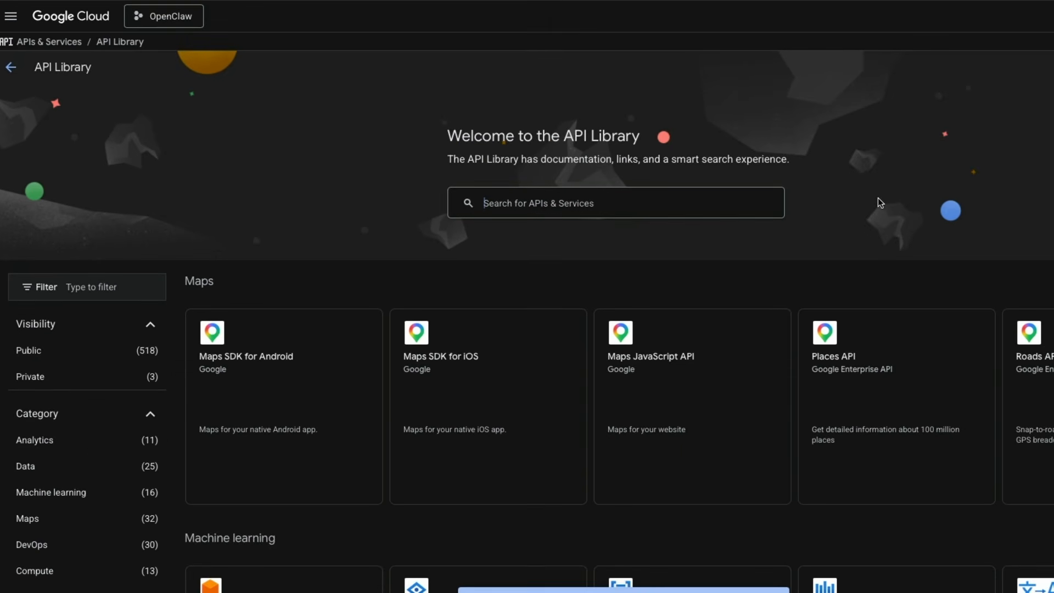
type("calender")
key("Return")
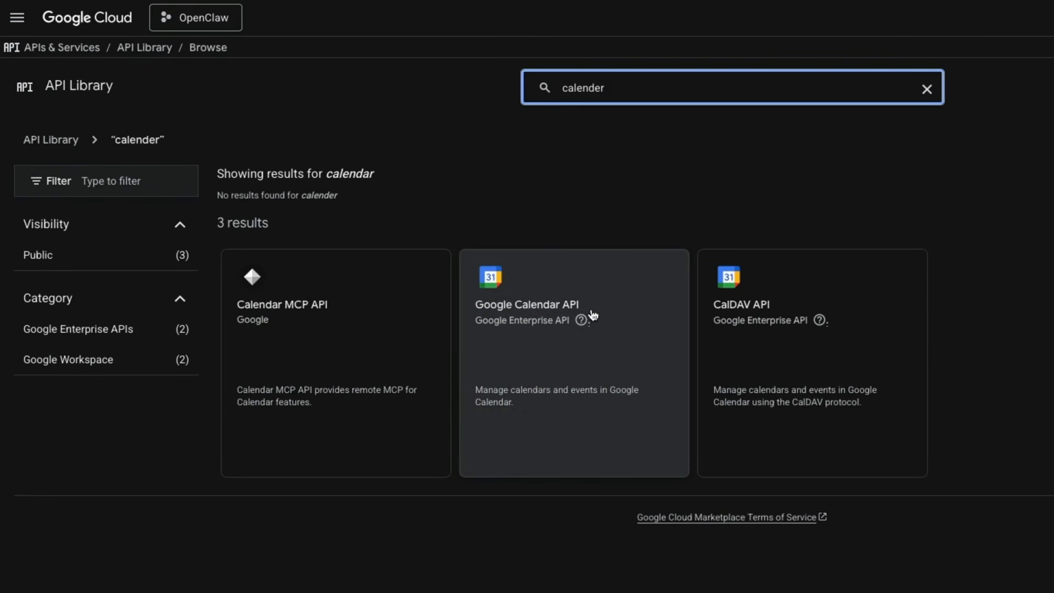
left_click(515, 305)
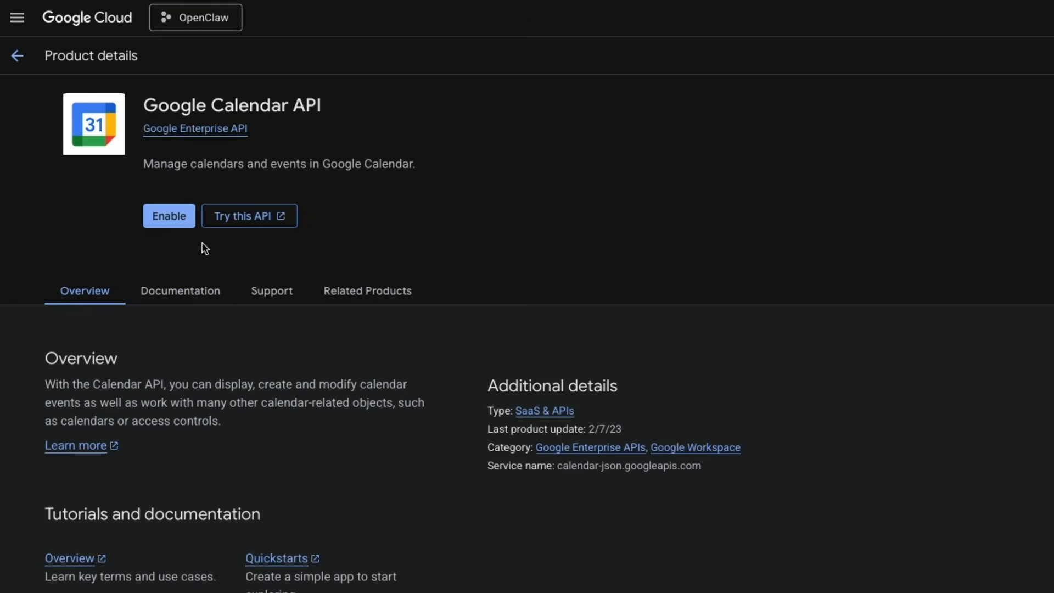
left_click(167, 216)
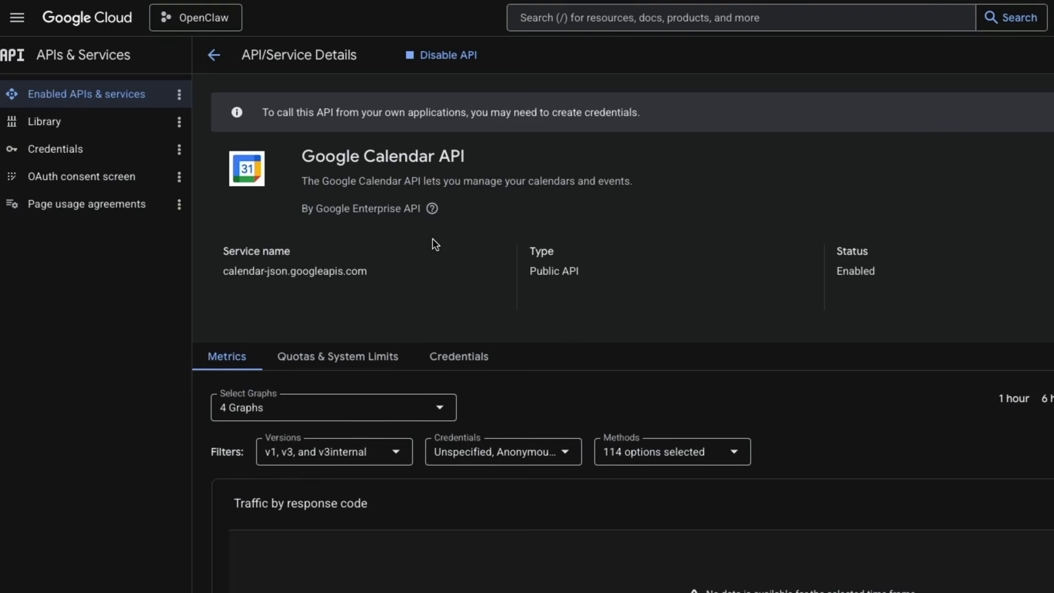
Search the API Library for drive and enable the Google Drive API.
left_click(213, 56)
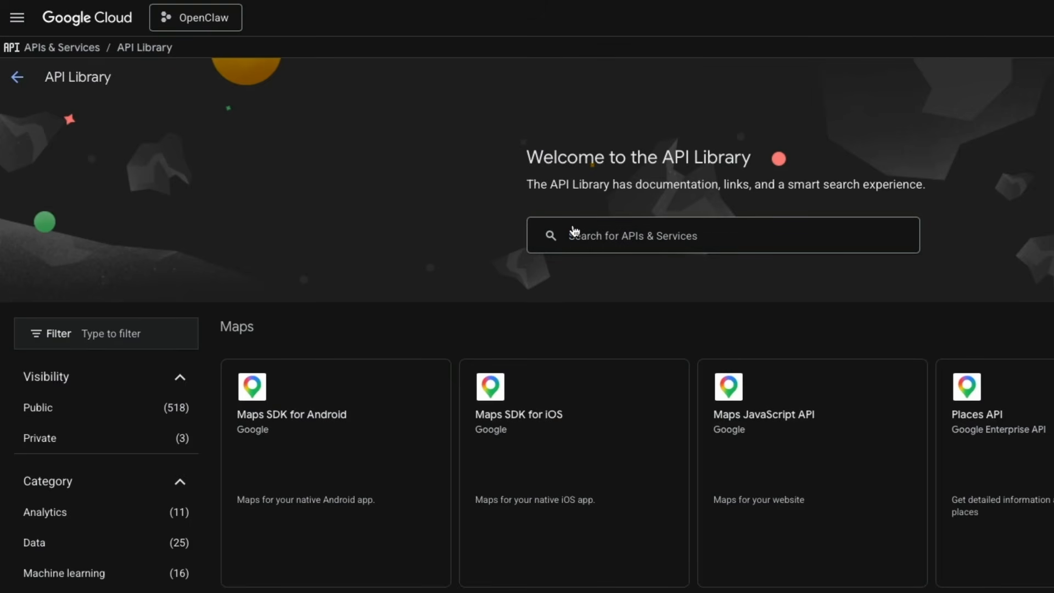
left_click(574, 231)
type("drive")
key("Return")
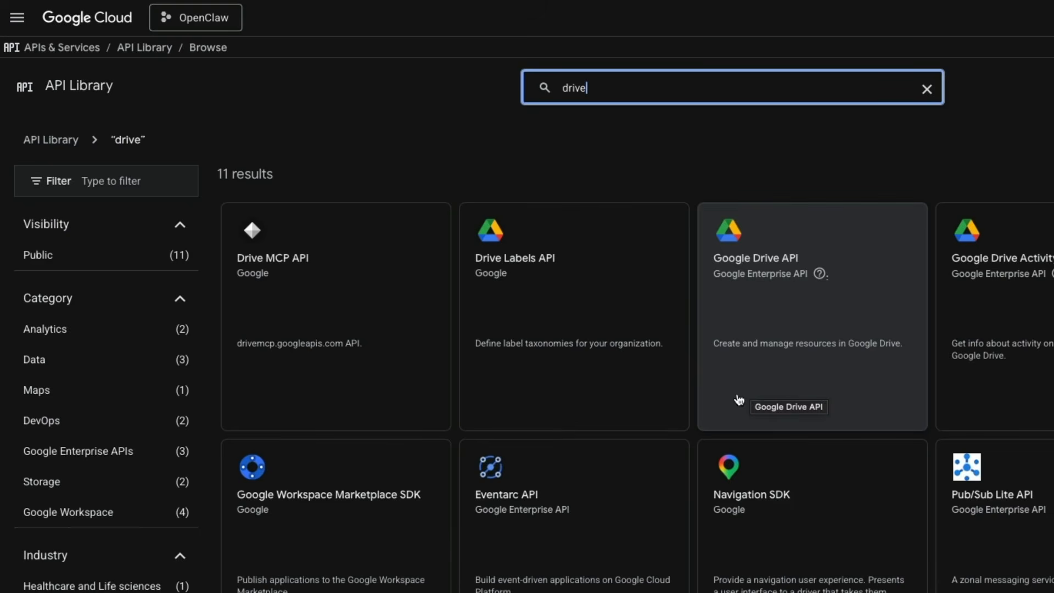
left_click(729, 306)
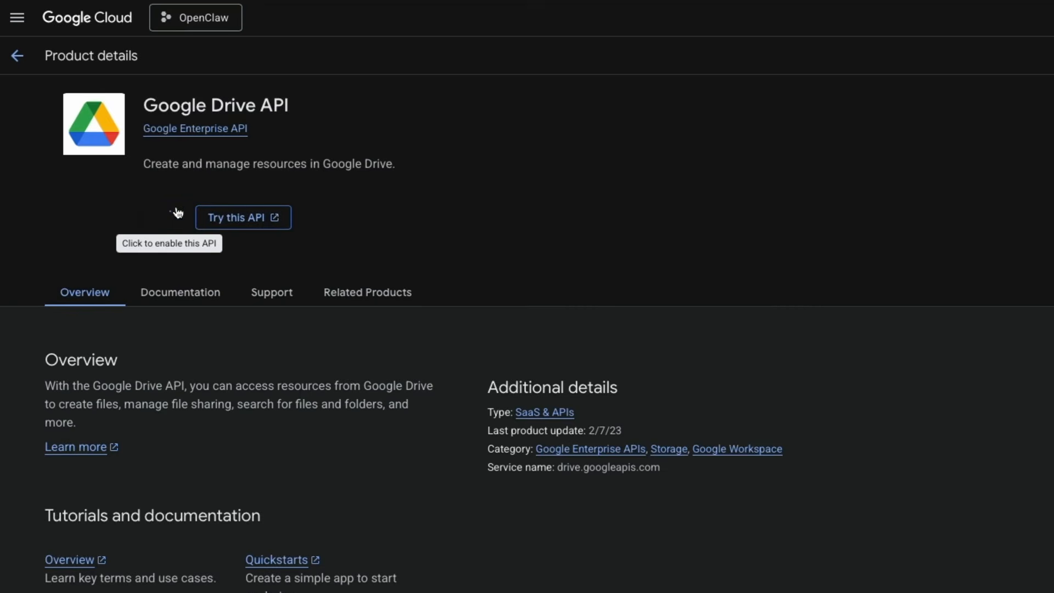
left_click(176, 213)
Search the API Library for docs and enable the Google Docs API.
left_click(213, 55)
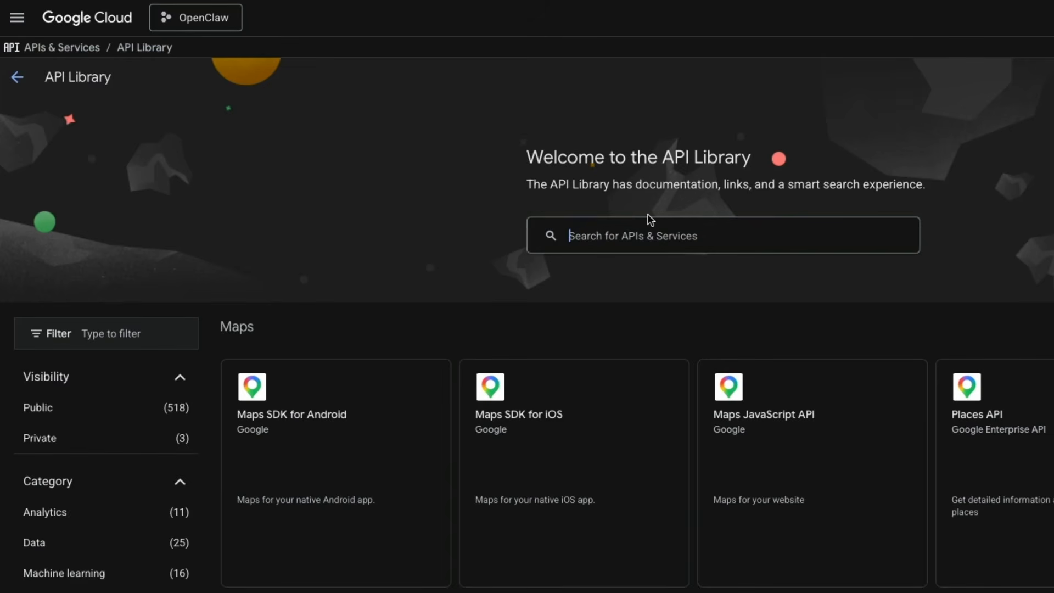
type("docs")
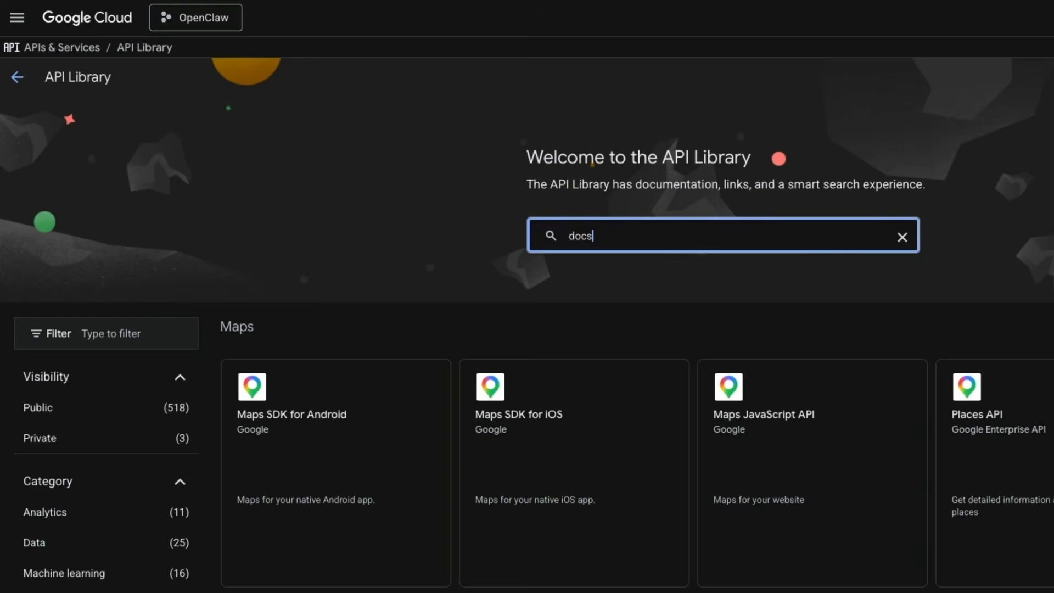
key("Return")
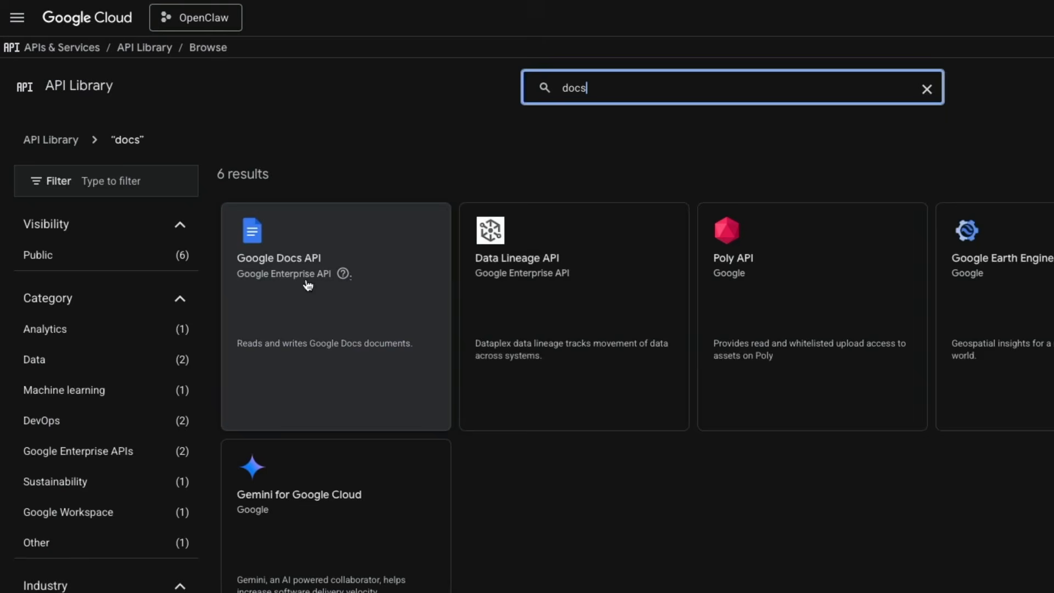
left_click(269, 301)
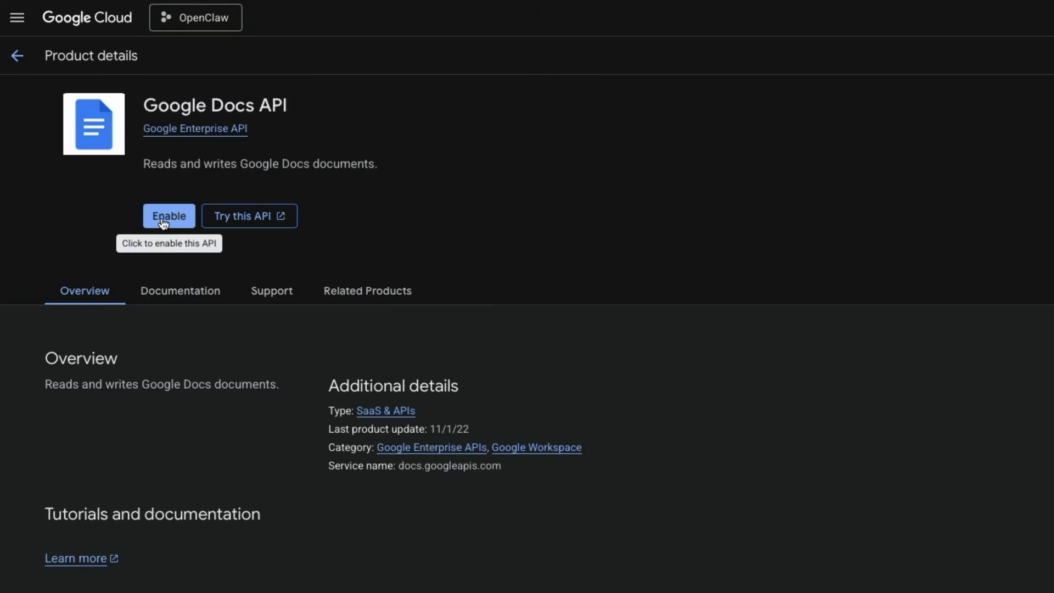
left_click(164, 217)
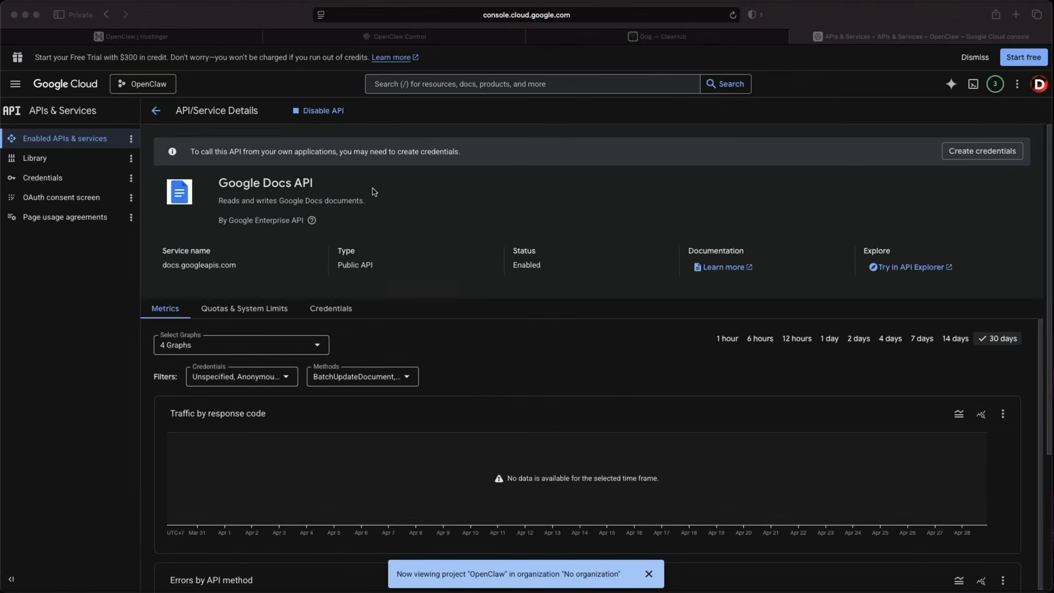
Start the Google Auth Platform setup with app name OpenClaw and the account's e-mail as user support e-mail.
left_click(471, 82)
left_click(155, 112)
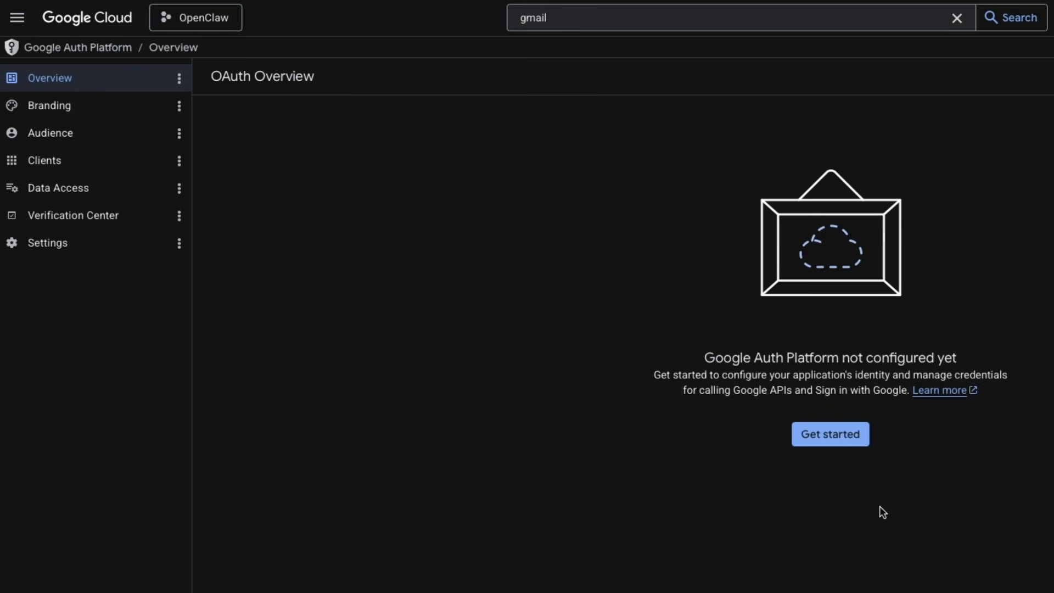
left_click(846, 439)
type("Ope")
key("ctrl+a")
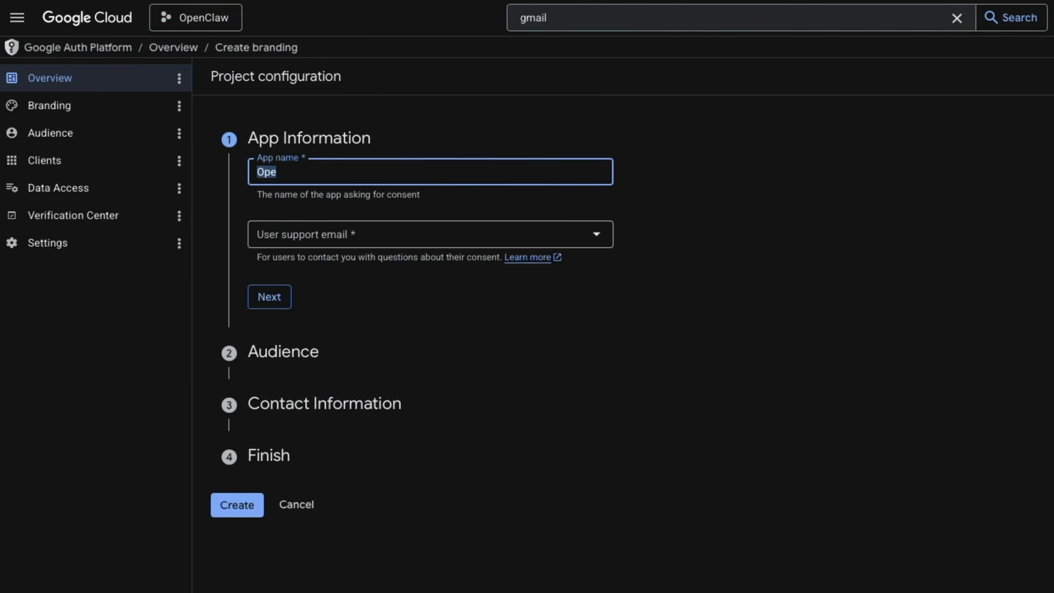
type("OpenClaw")
key("Tab")
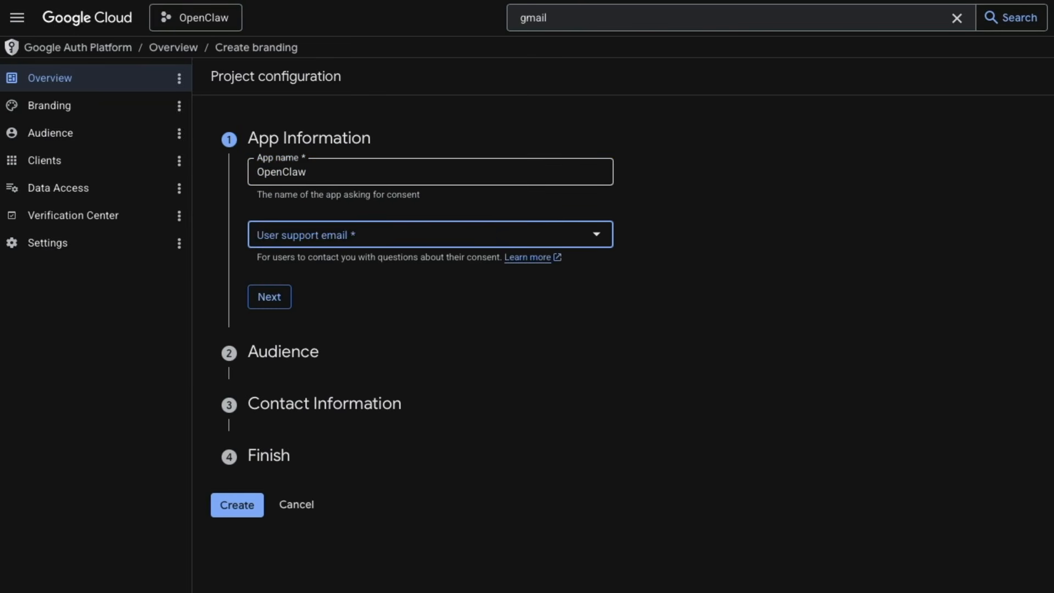
left_click(597, 240)
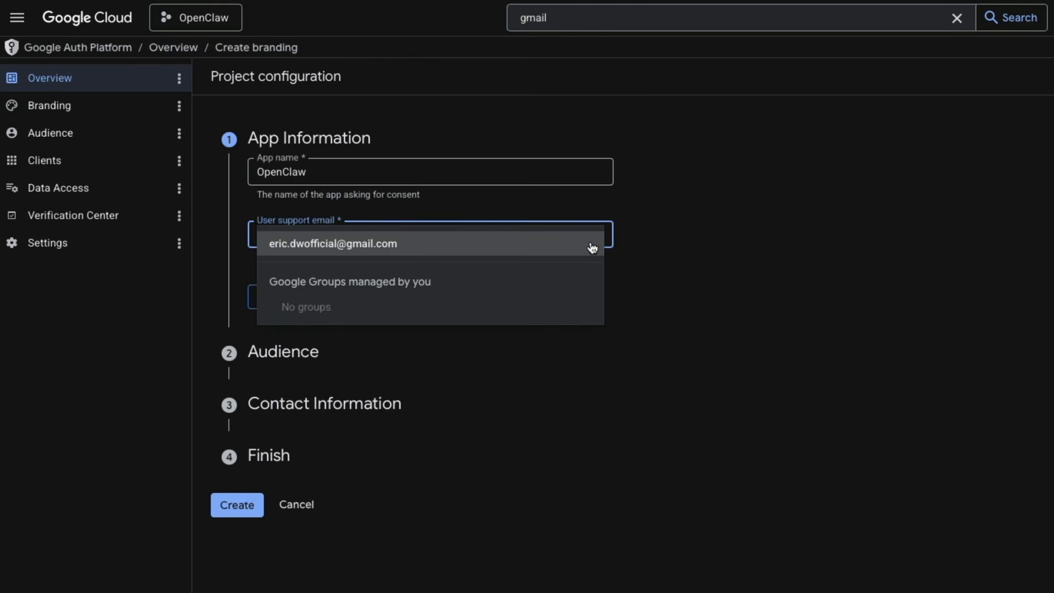
left_click(449, 243)
left_click(282, 305)
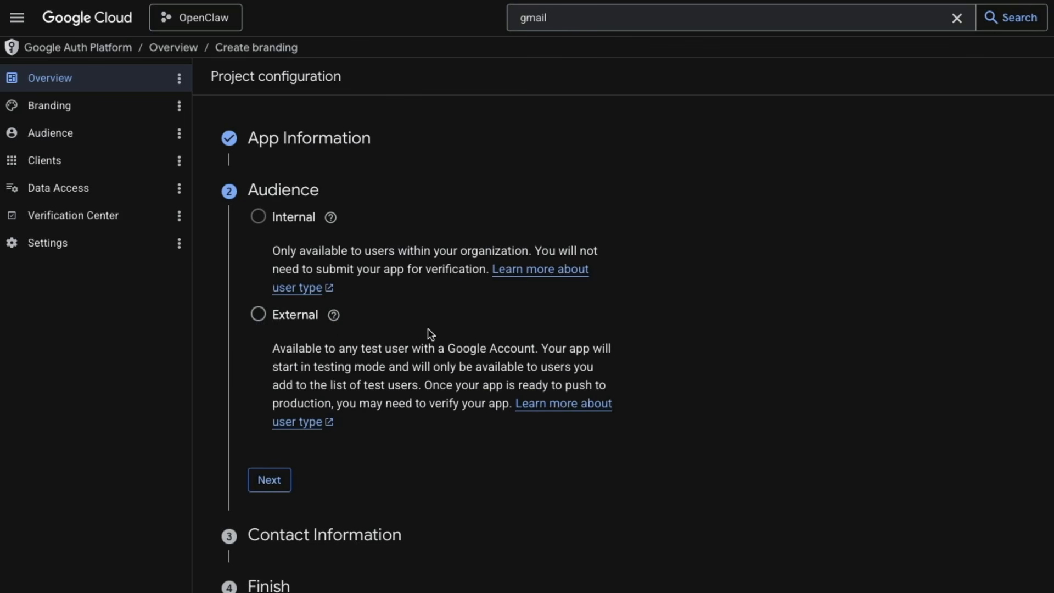
Choose the External audience and paste the account's e-mail address as contact information.
left_click(258, 313)
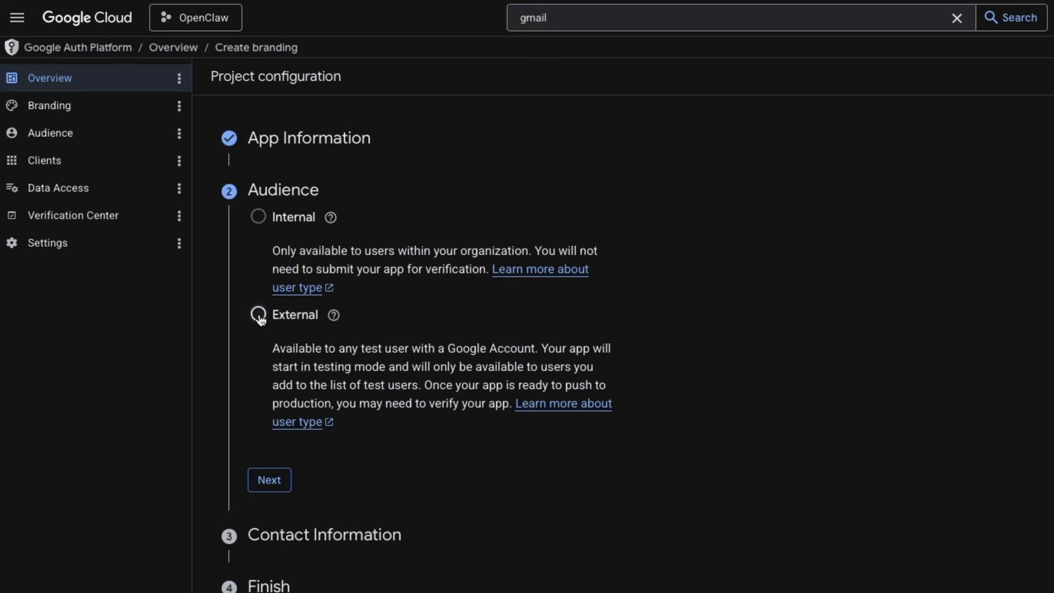
left_click(271, 480)
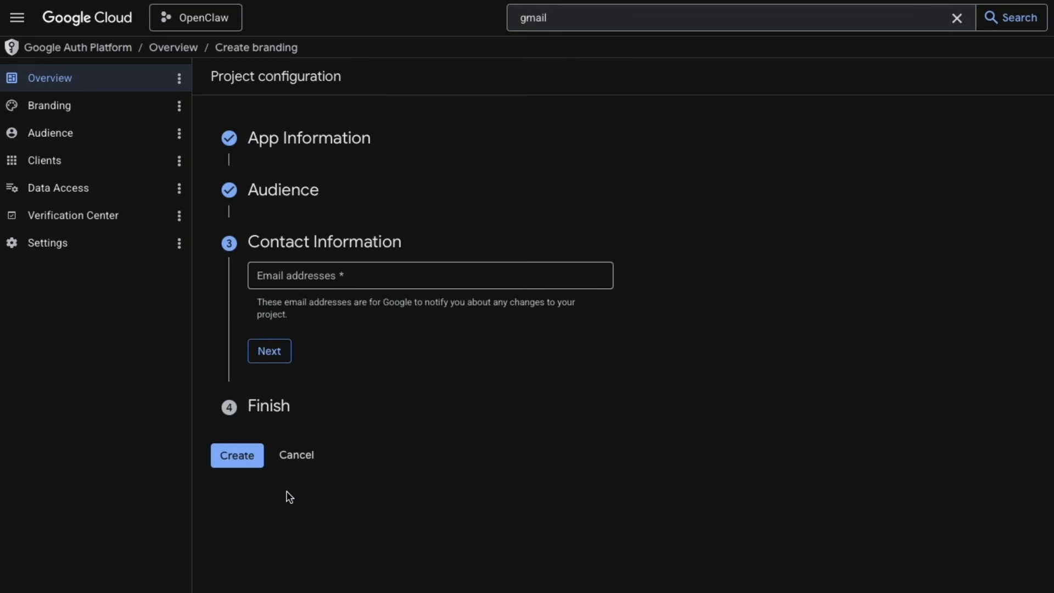
left_click(317, 283)
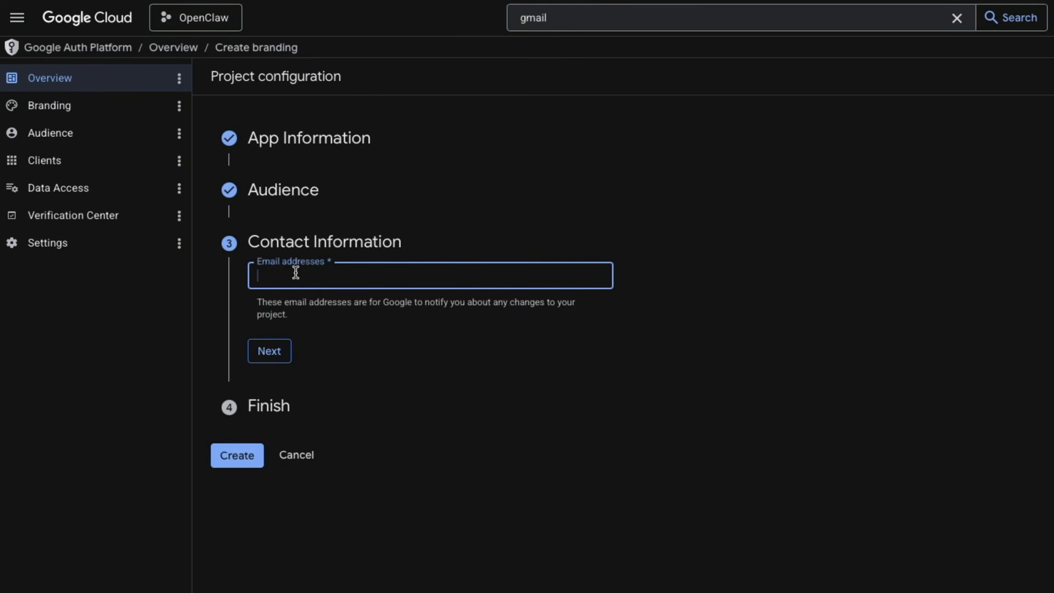
key("ctrl+v")
left_click(276, 354)
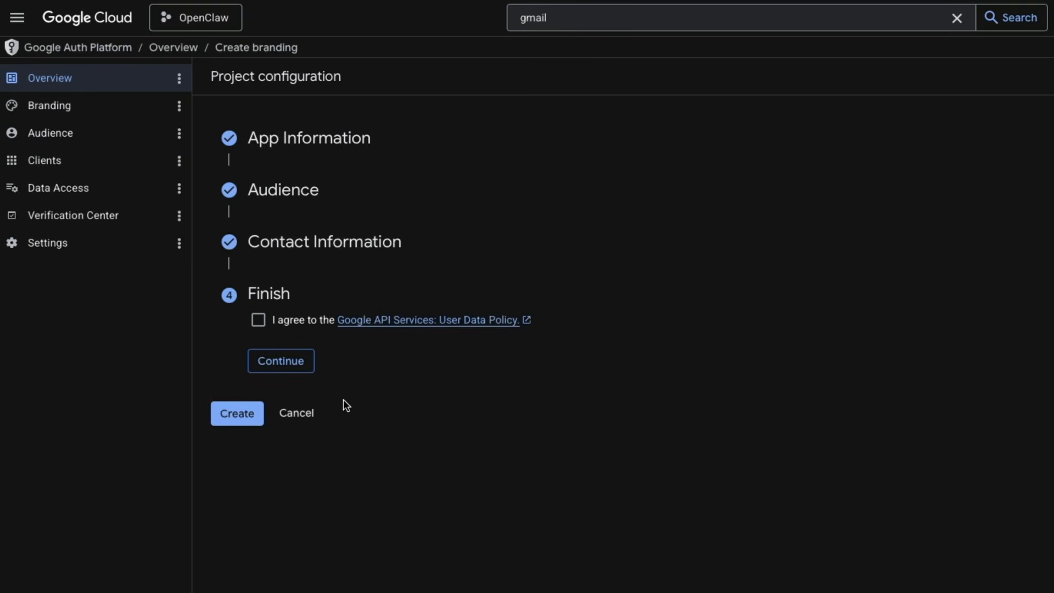
Agree to the Google API Services User Data Policy and create the OAuth configuration.
left_click(258, 324)
left_click(282, 361)
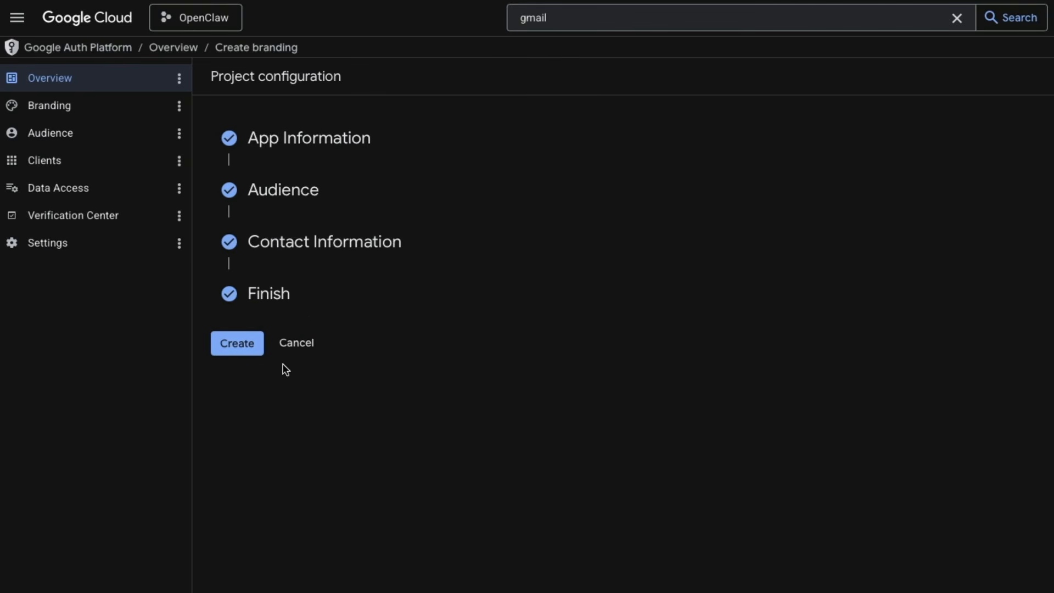
left_click(237, 344)
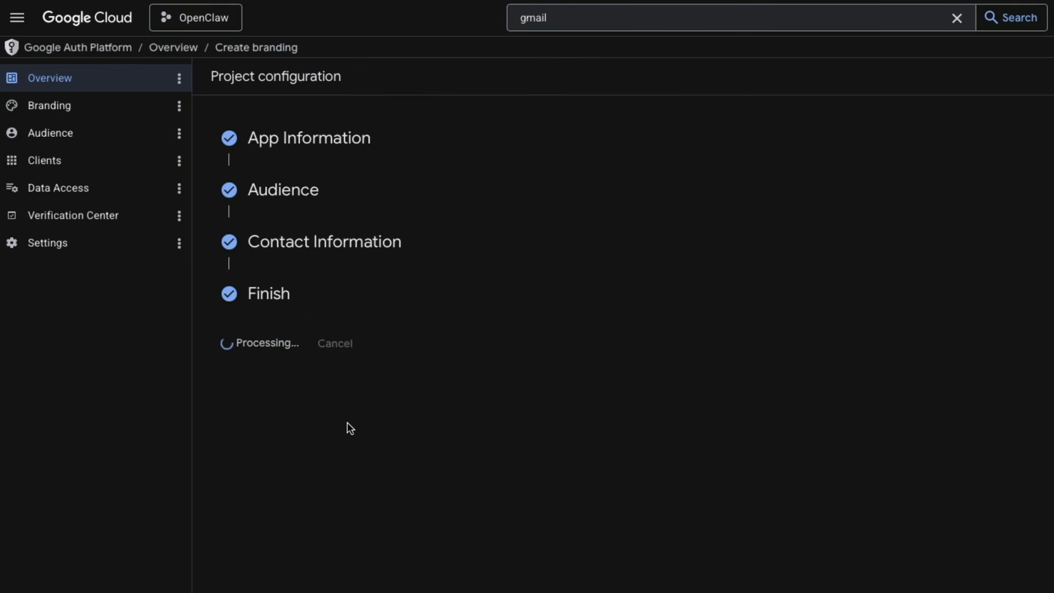
Add the account's e-mail address as a test user on the OAuth Audience page.
left_click(66, 132)
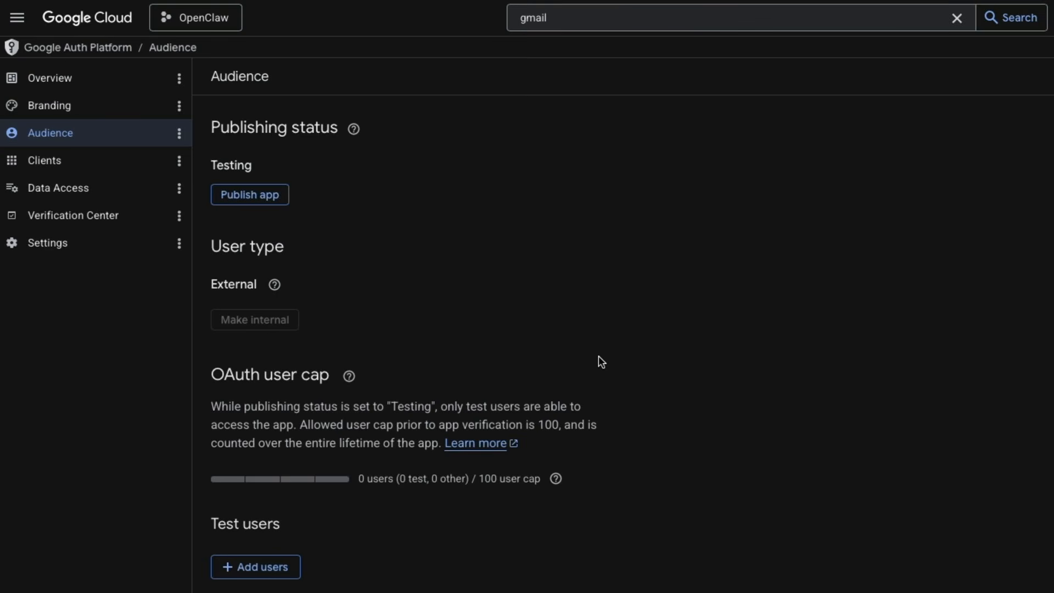
scroll(714, 415, "down", 2)
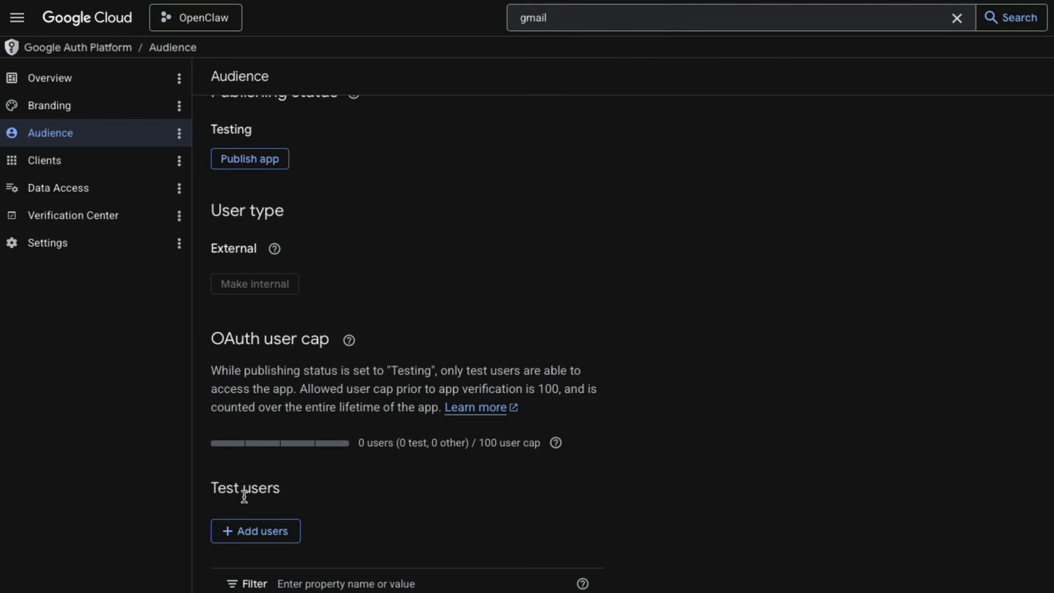
left_click(297, 544)
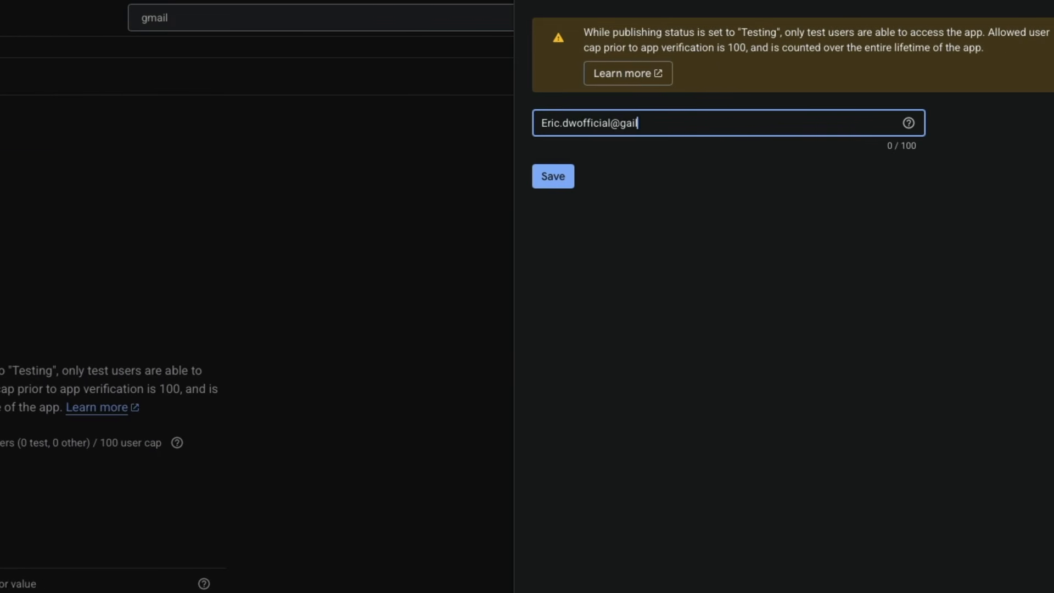
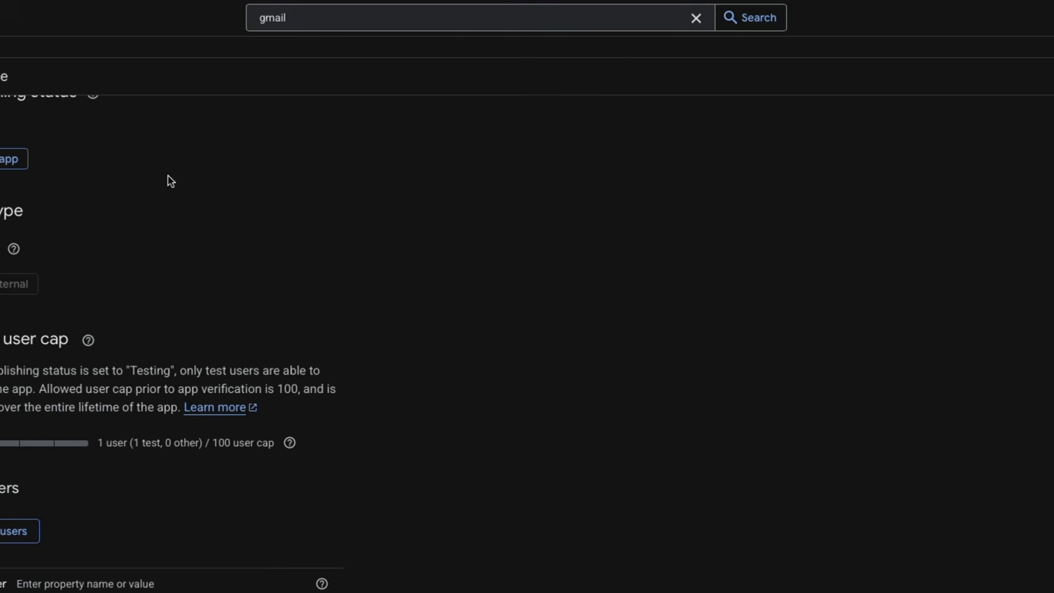
Open Credentials and start a new OAuth client ID with application type Desktop app.
left_click(12, 20)
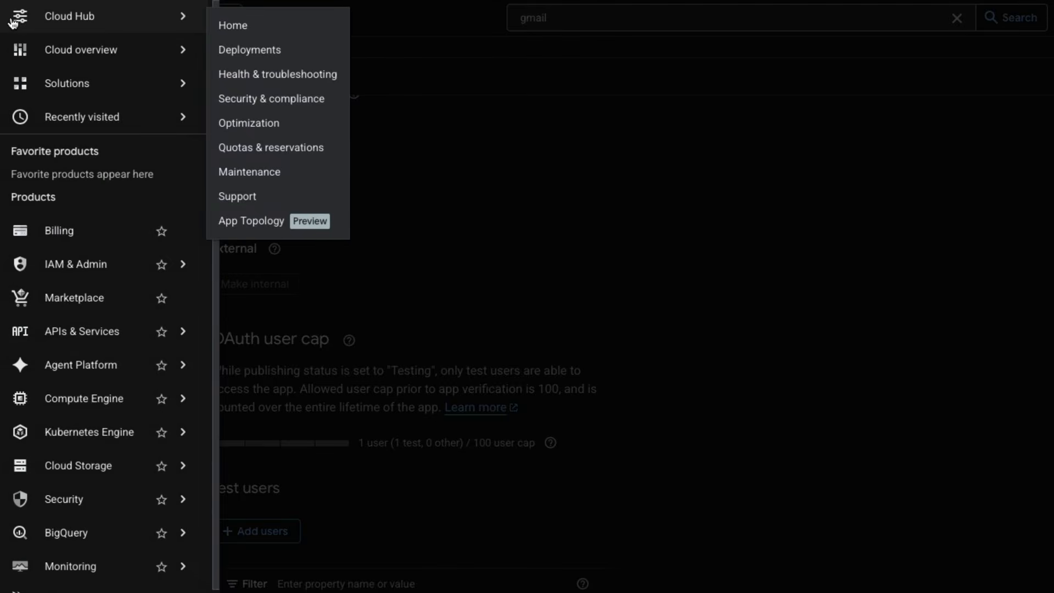
mouse_move(94, 334)
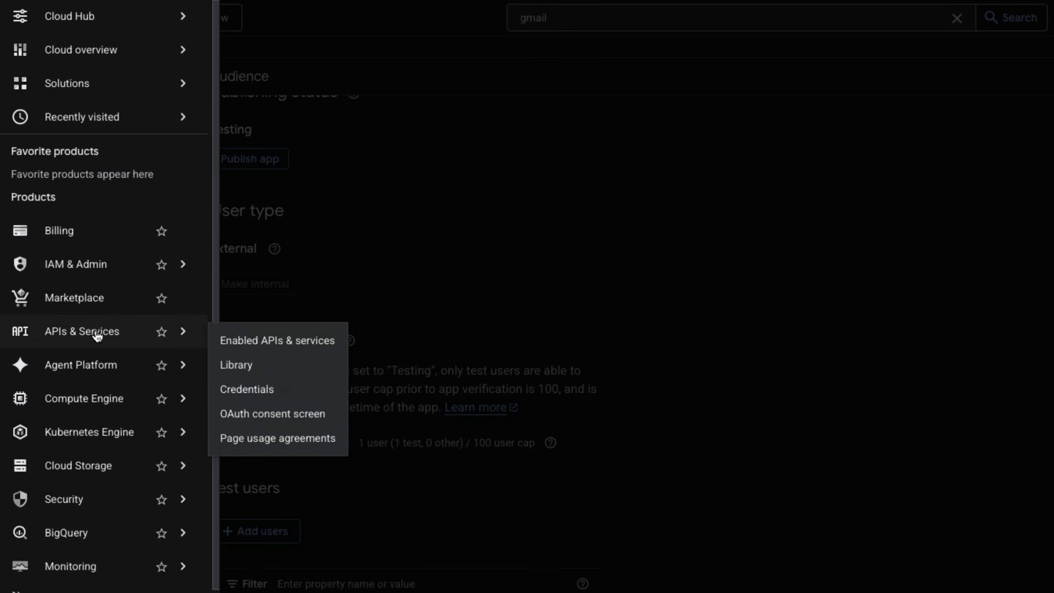
left_click(255, 388)
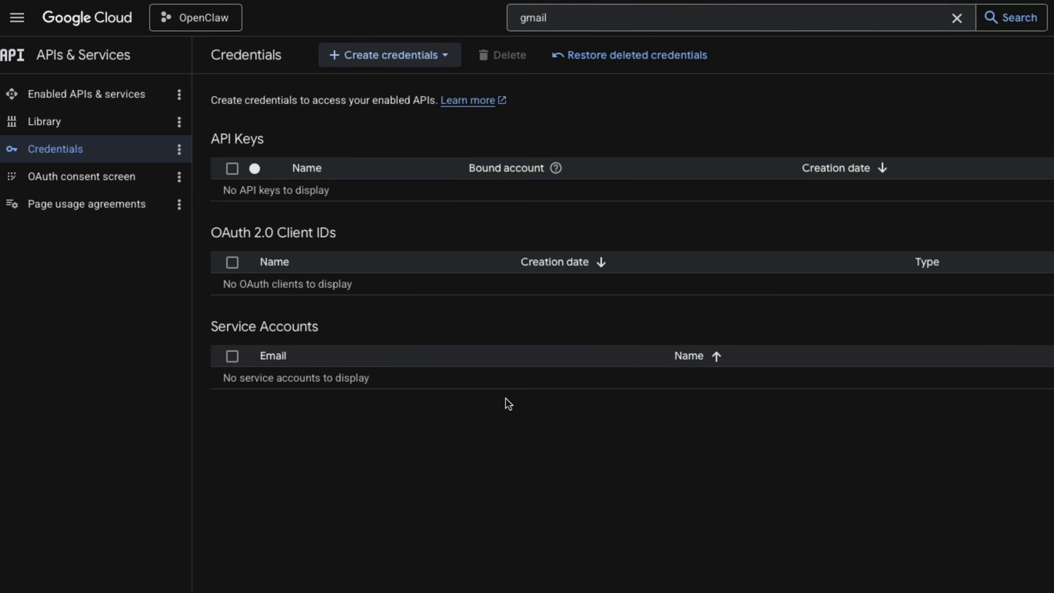
left_click(377, 57)
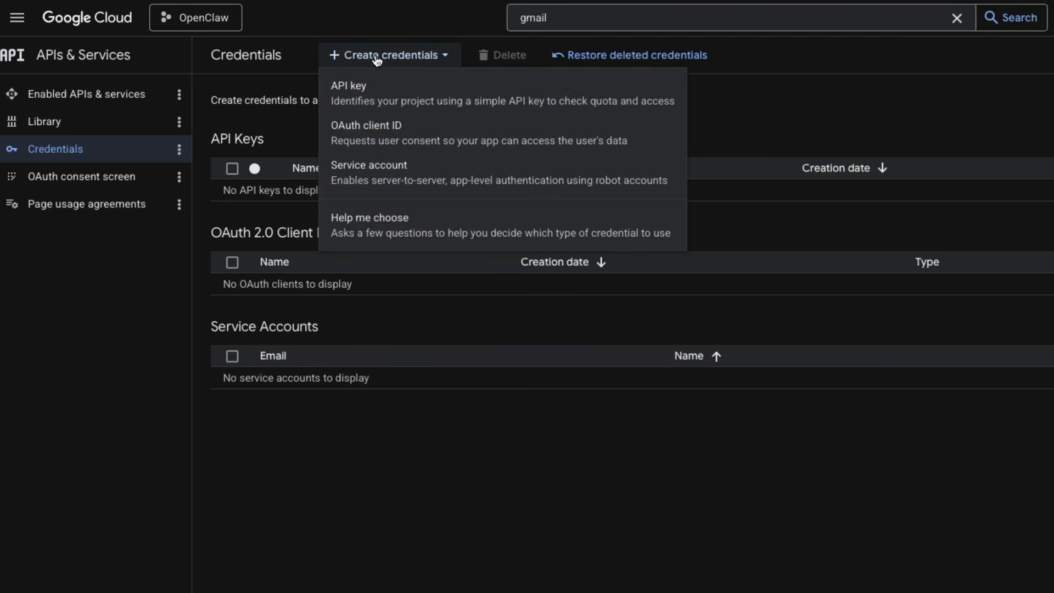
left_click(373, 143)
left_click(469, 192)
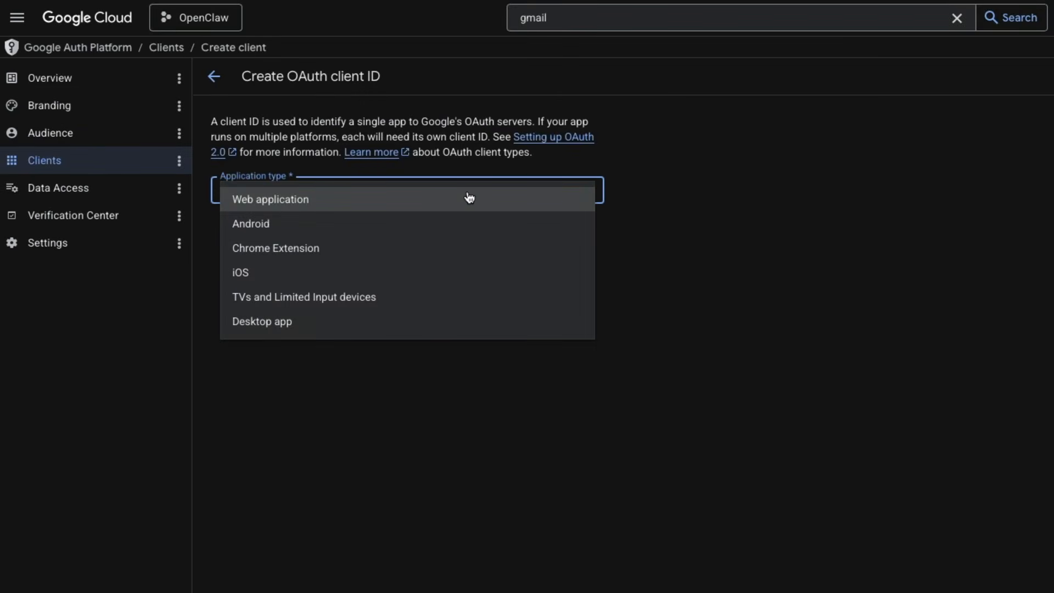
left_click(461, 321)
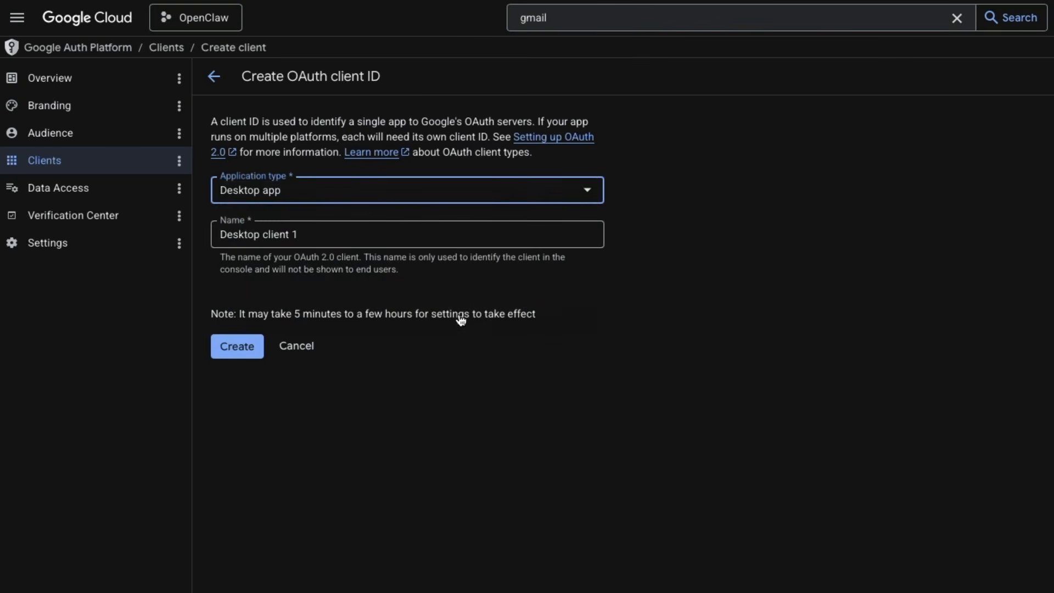
Name the OAuth client OpenClaw, create it and download its JSON credentials file.
left_click(445, 231)
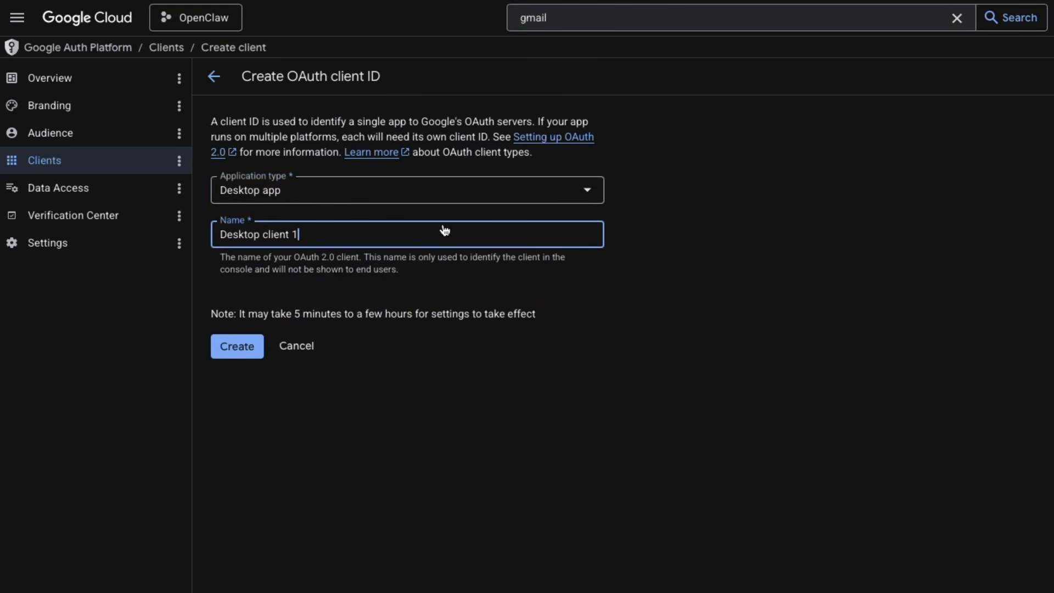
key("ctrl+a")
type("OpenClaw")
left_click(356, 403)
left_click(236, 346)
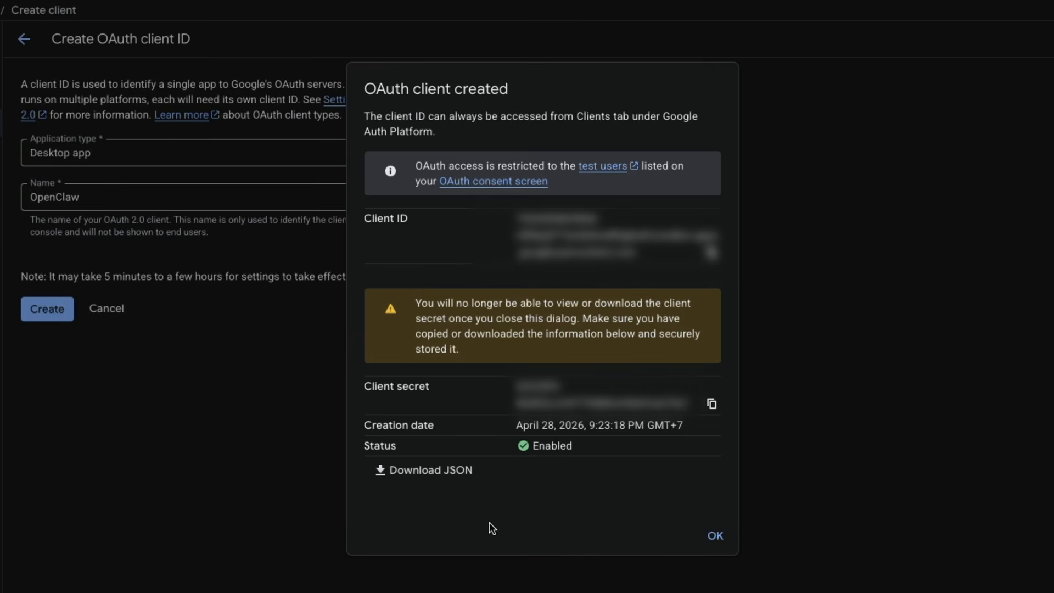
left_click(464, 471)
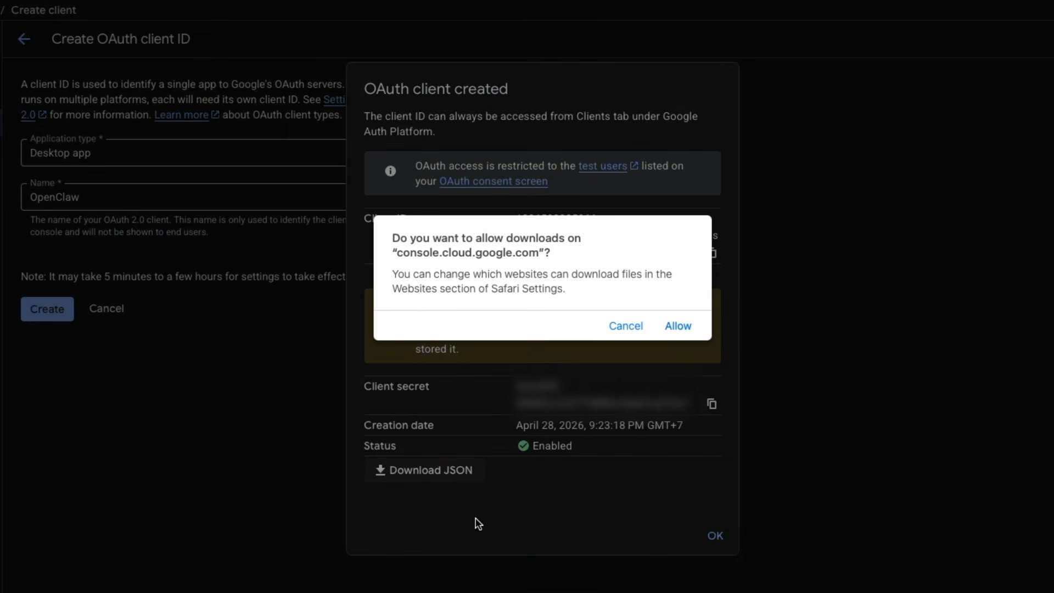
left_click(680, 327)
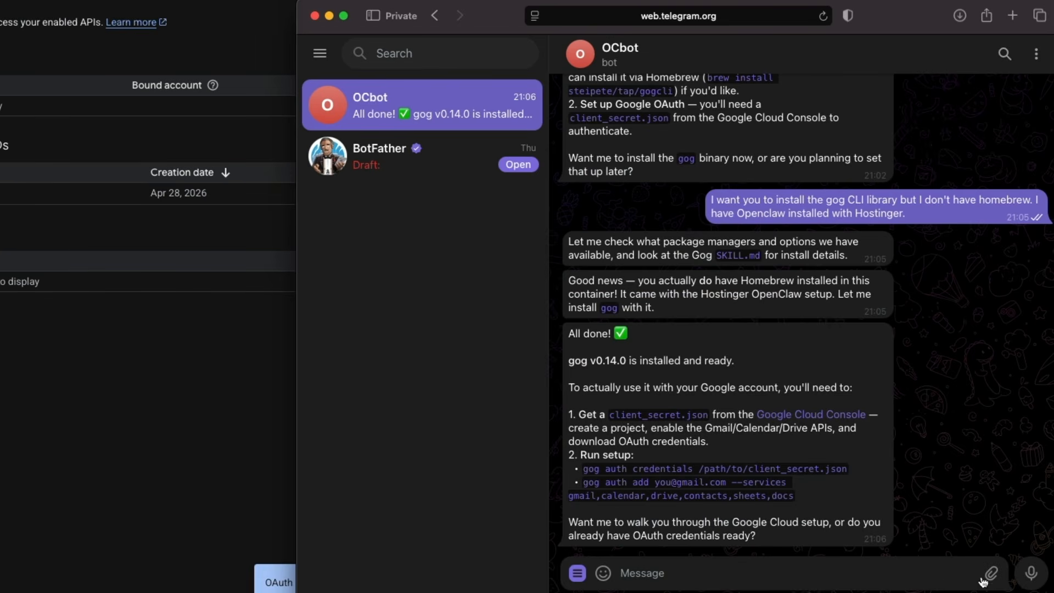
Send the bot the client secret JSON file captioned "here's the json file", then the account's e-mail address.
mouse_move(983, 577)
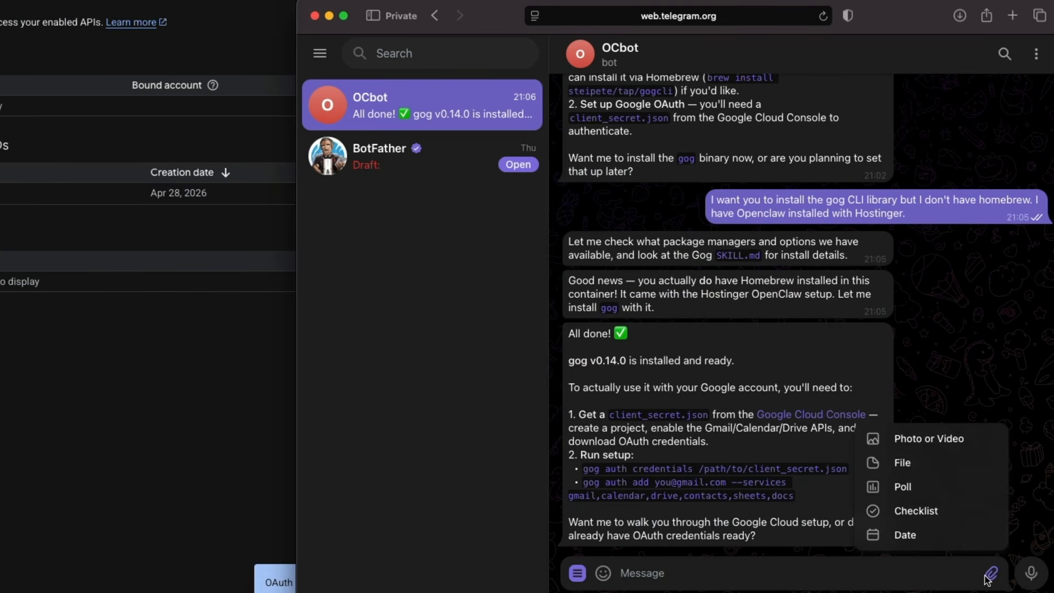
left_click(911, 466)
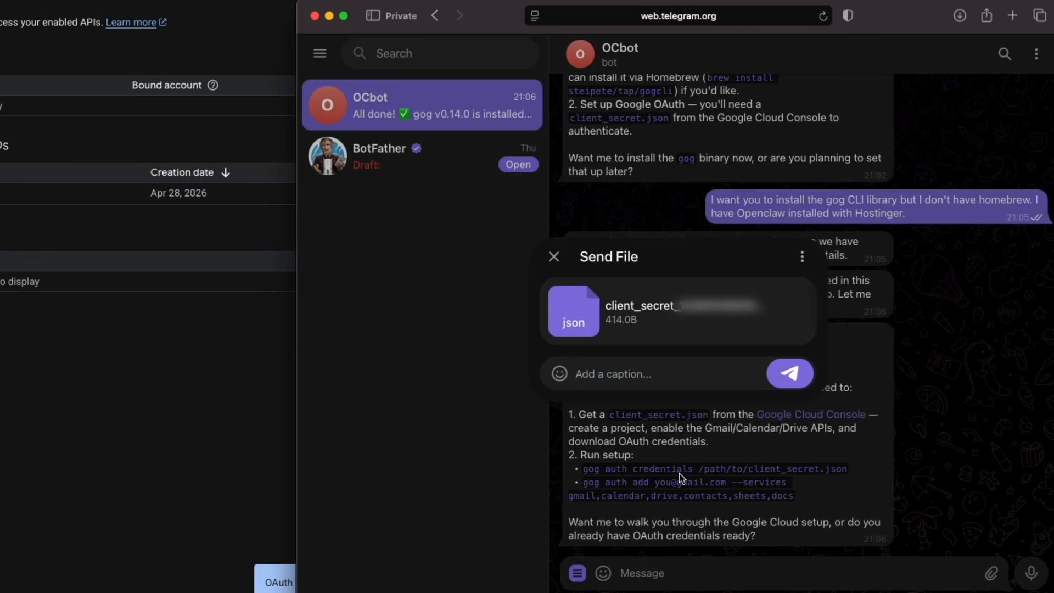
type("here's the json file")
key("Return")
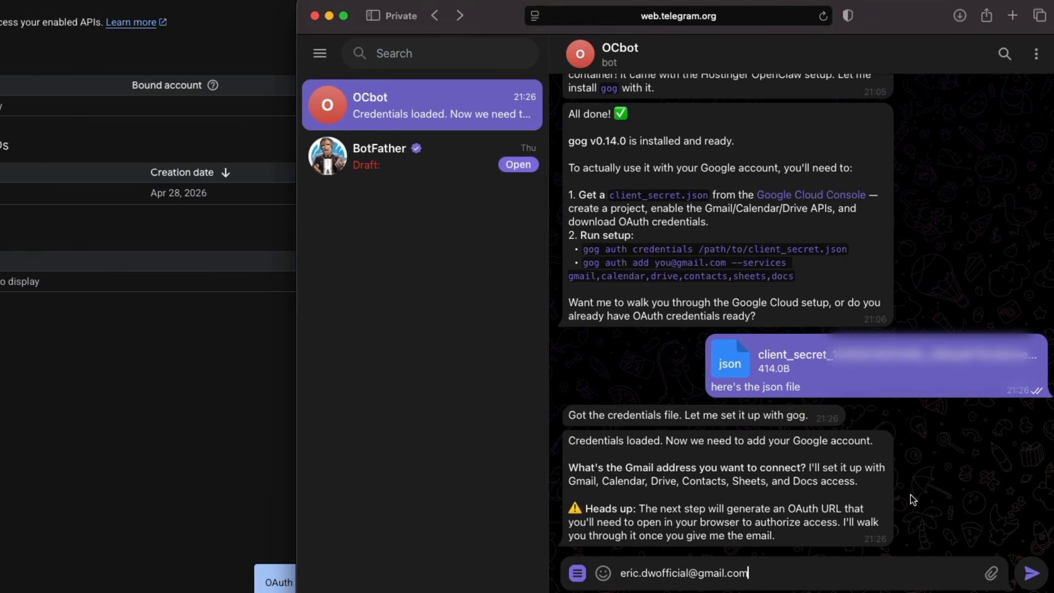
key("Return")
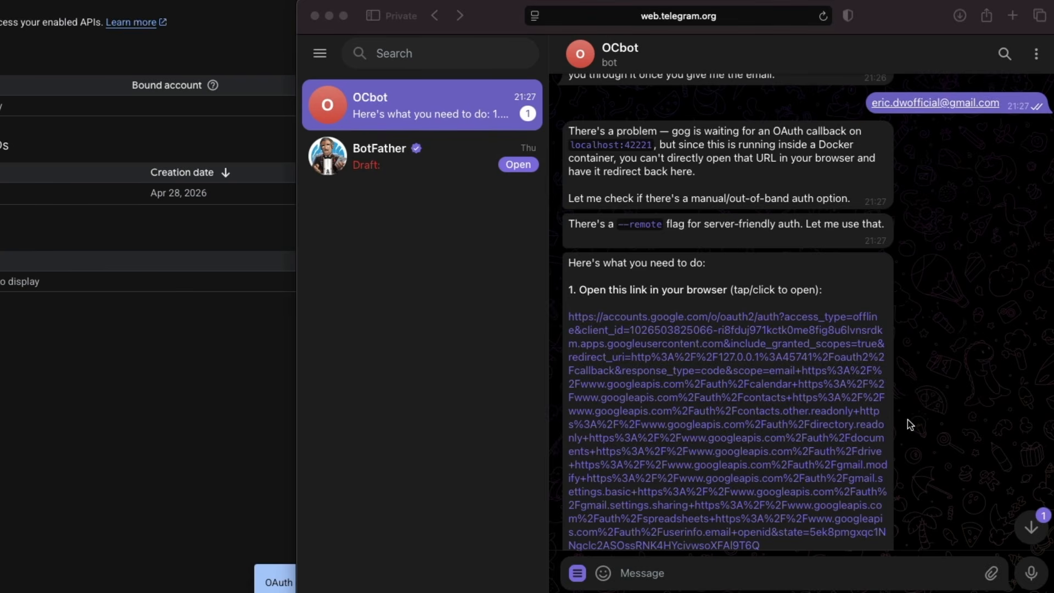
Open the bot's Google OAuth authorization link in a new browser tab.
scroll(905, 420, "down", 3)
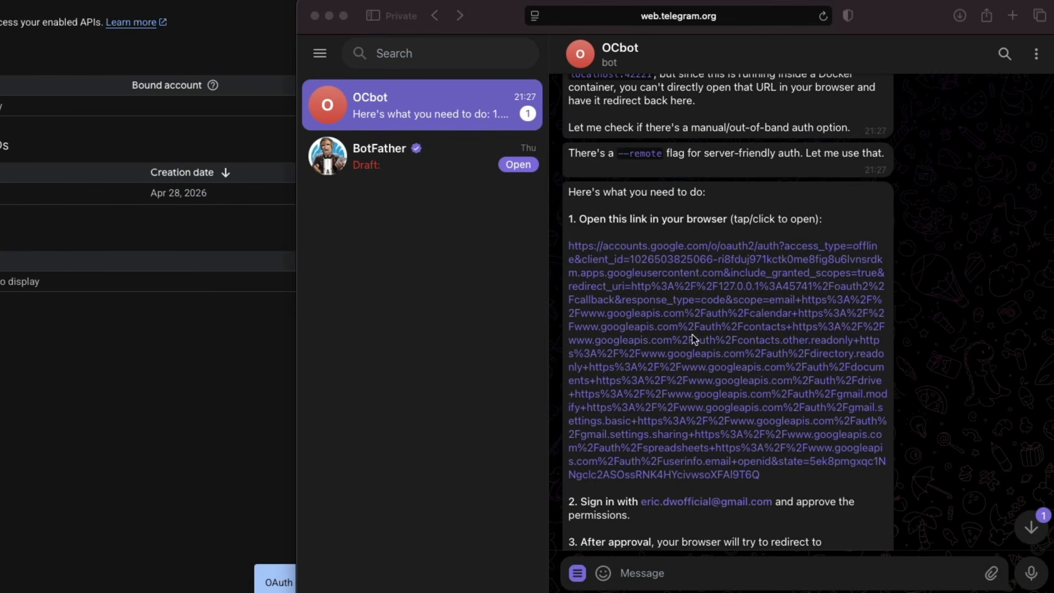
right_click(678, 311)
left_click(708, 430)
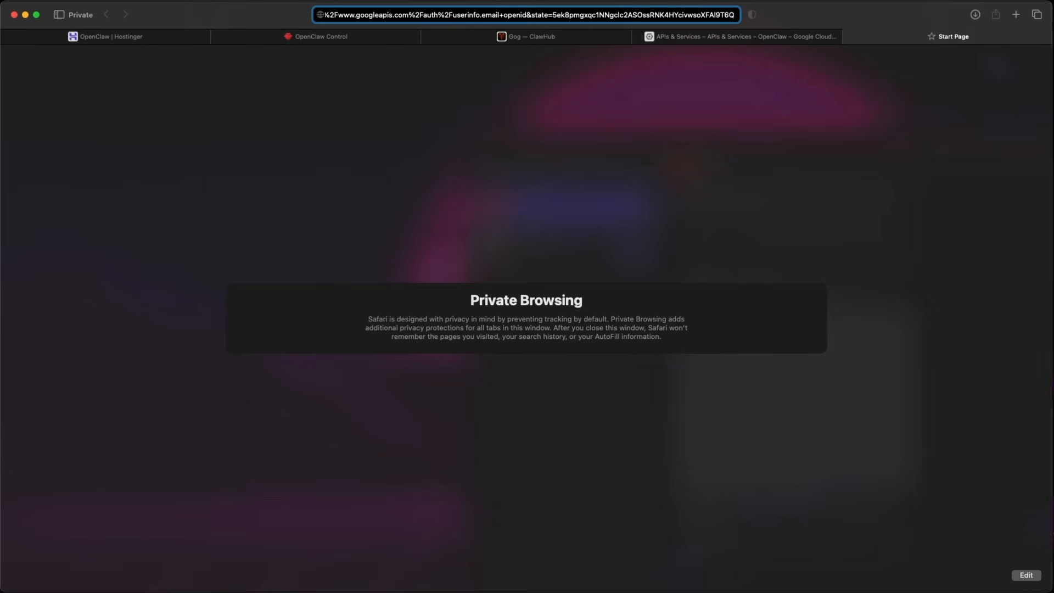
key("Return")
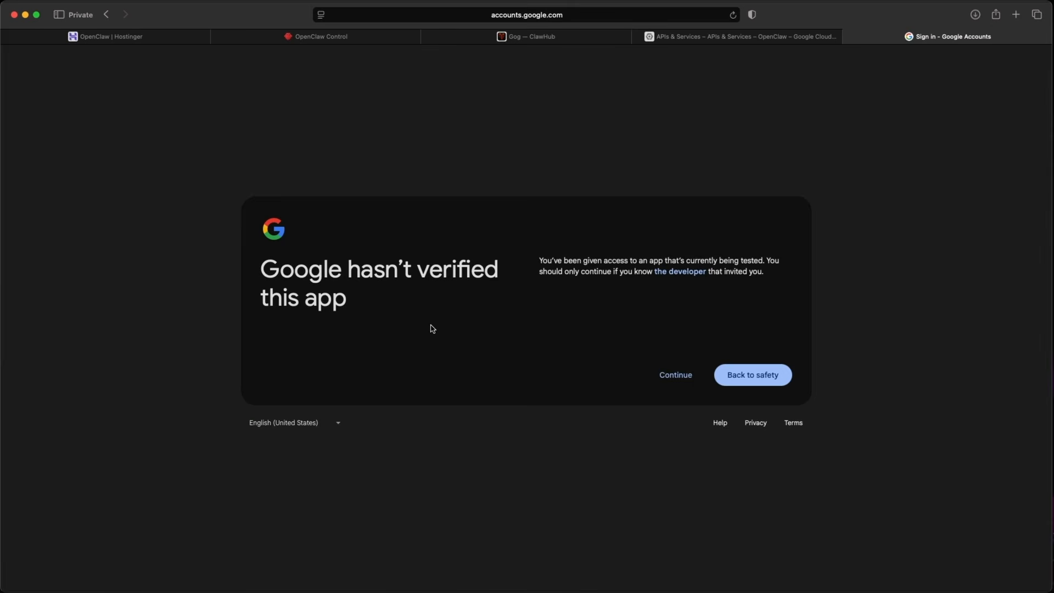
Continue past the unverified-app warning and authorize OpenClaw with all requested Google permissions.
left_click(675, 375)
left_click(738, 403)
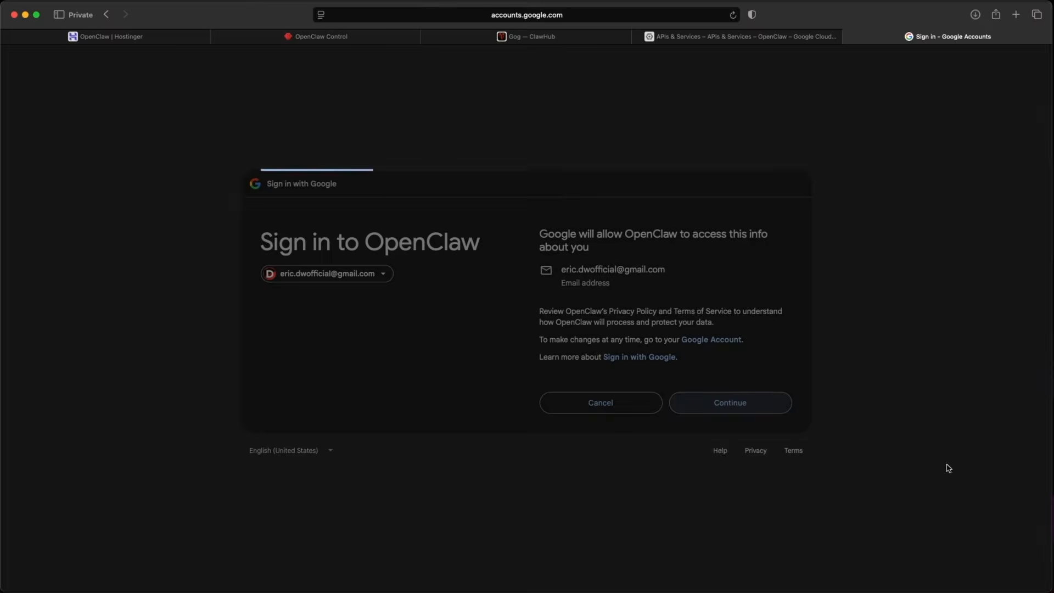
left_click(547, 164)
scroll(857, 335, "down", 3)
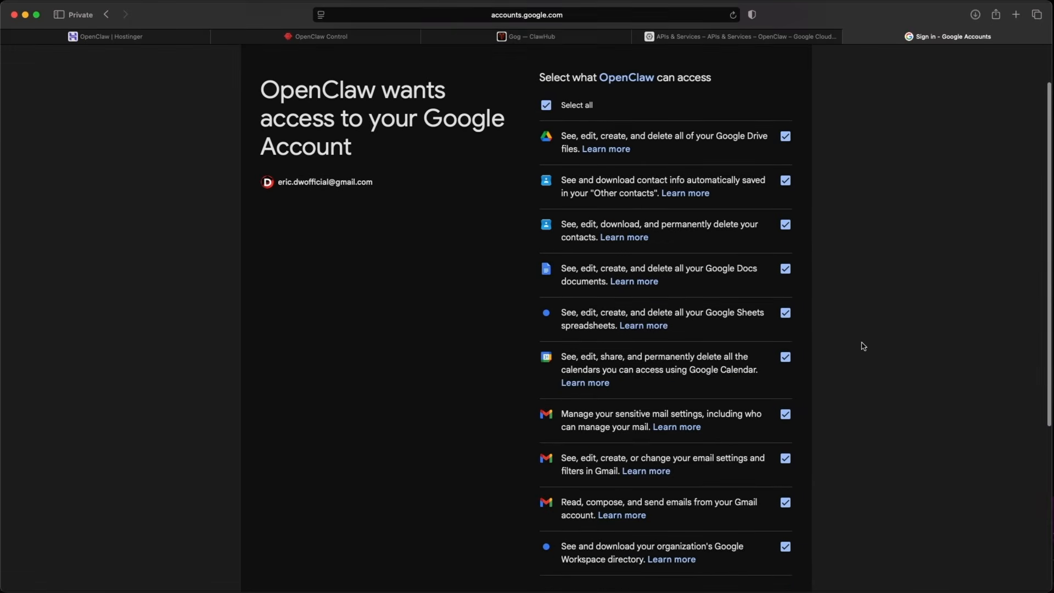
scroll(856, 360, "down", 3)
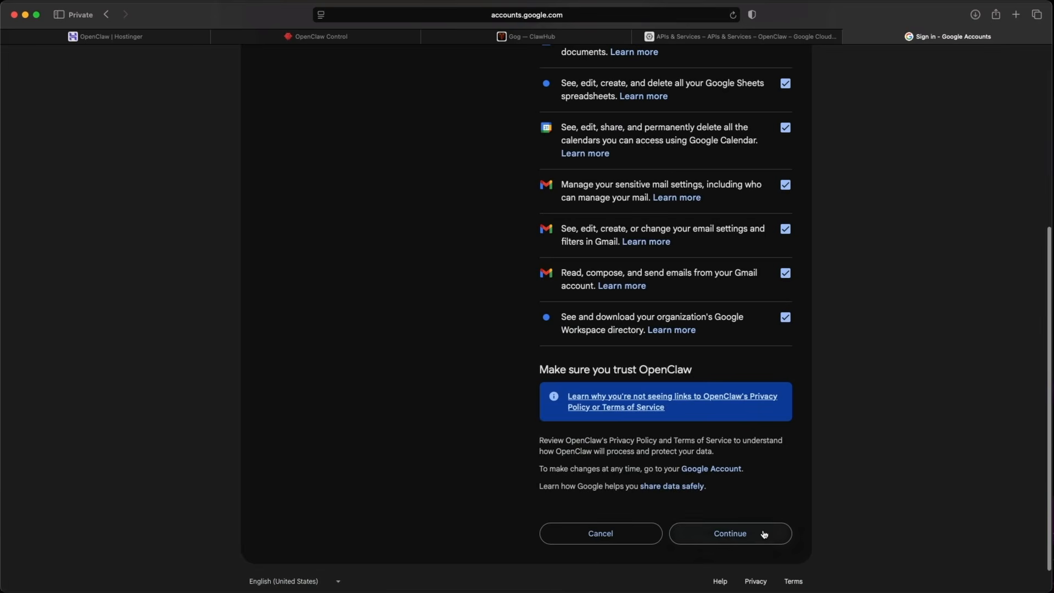
left_click(763, 535)
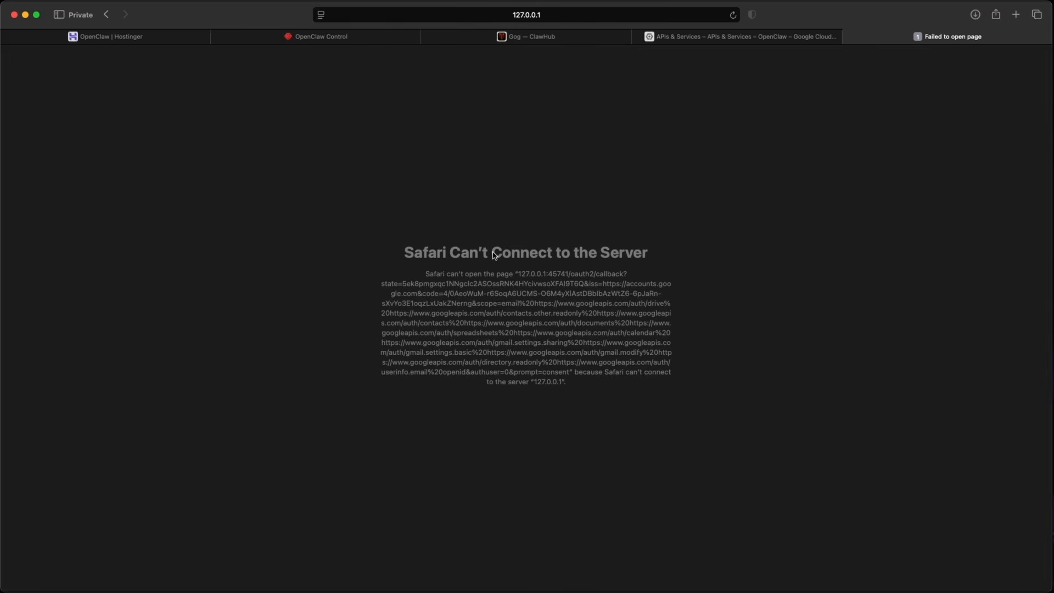
Copy the redirect URL containing the authorization code from the address bar and send it to the bot.
key("super+grave")
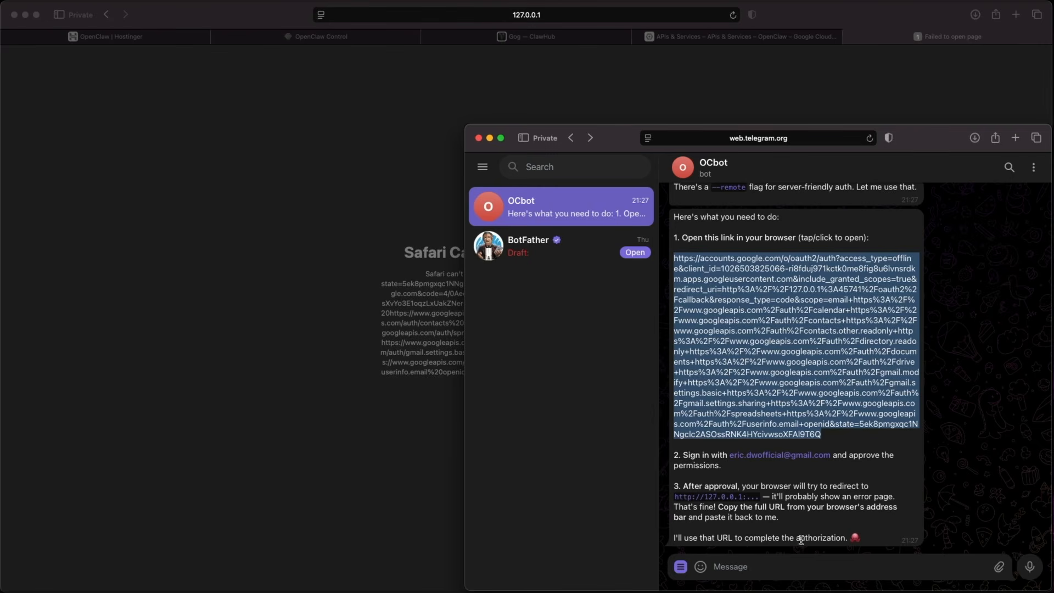
left_click(395, 127)
left_click(482, 15)
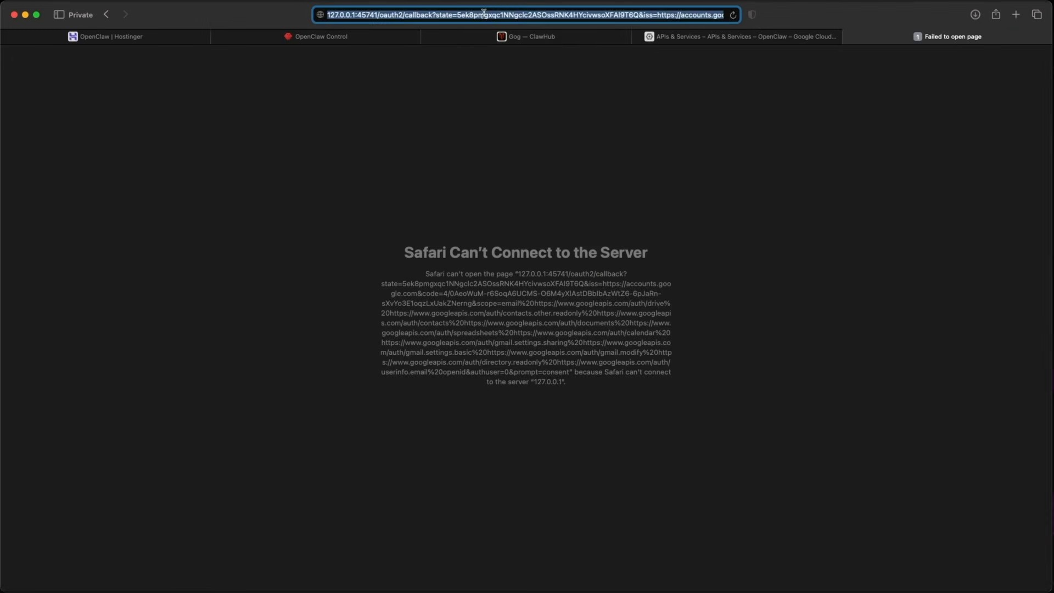
key("ctrl+Up")
left_click(896, 365)
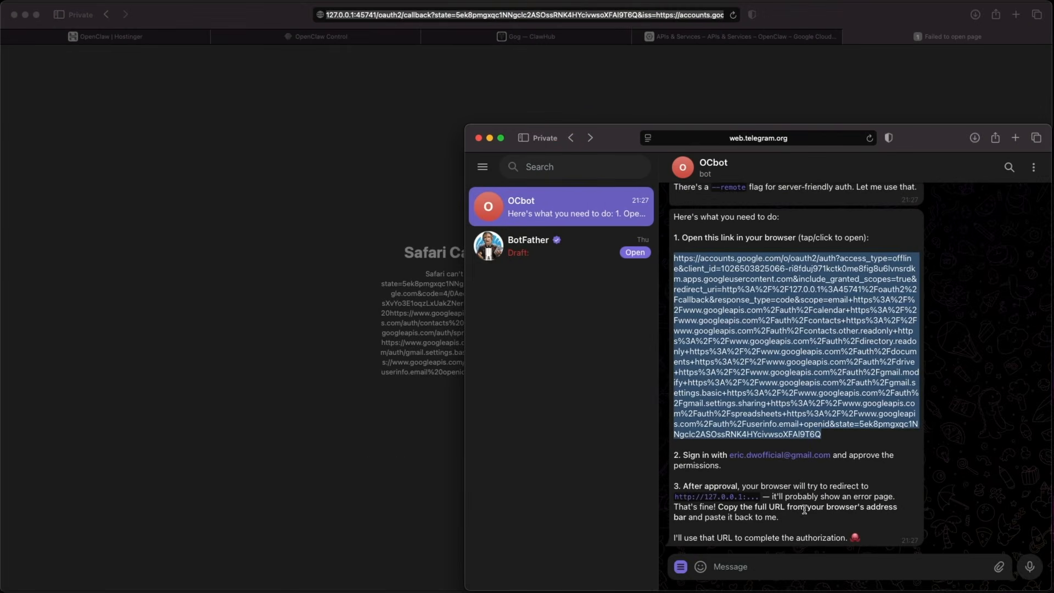
left_click(771, 566)
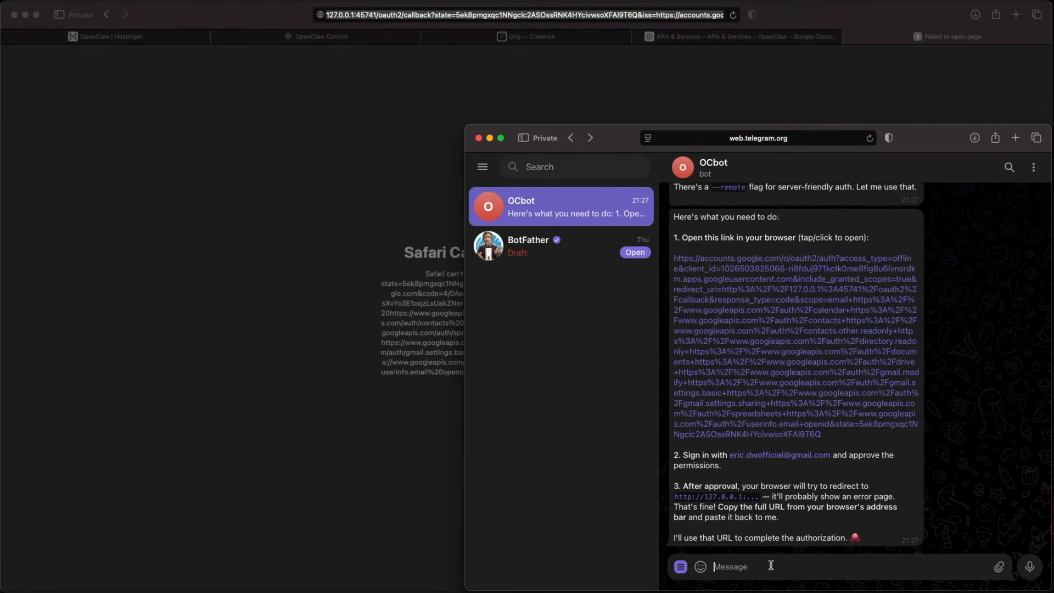
key("super+v")
key("Return")
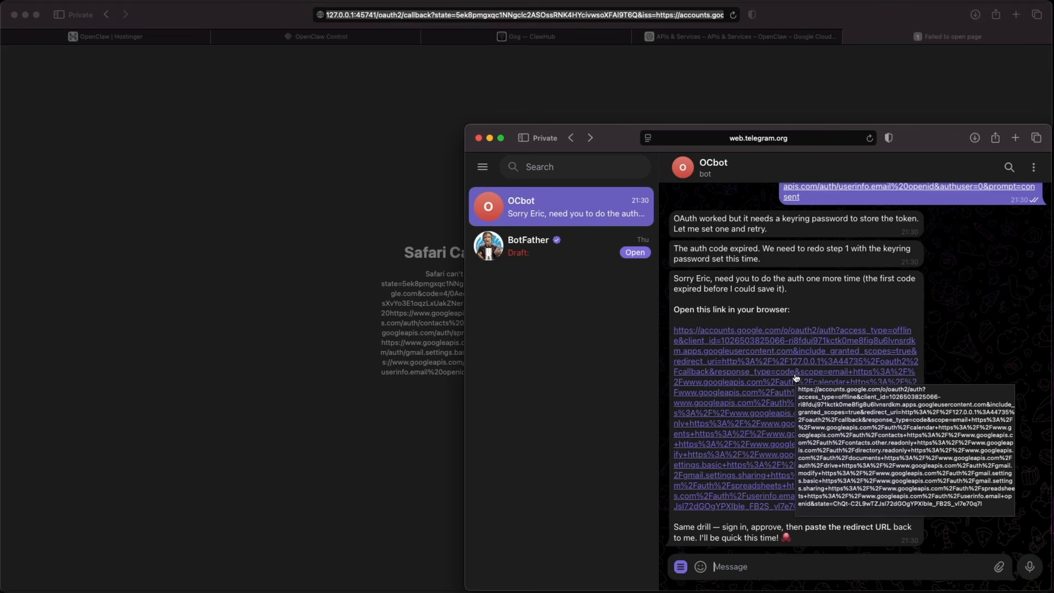
Copy the bot's new authorization link and open it in a new browser tab.
right_click(802, 351)
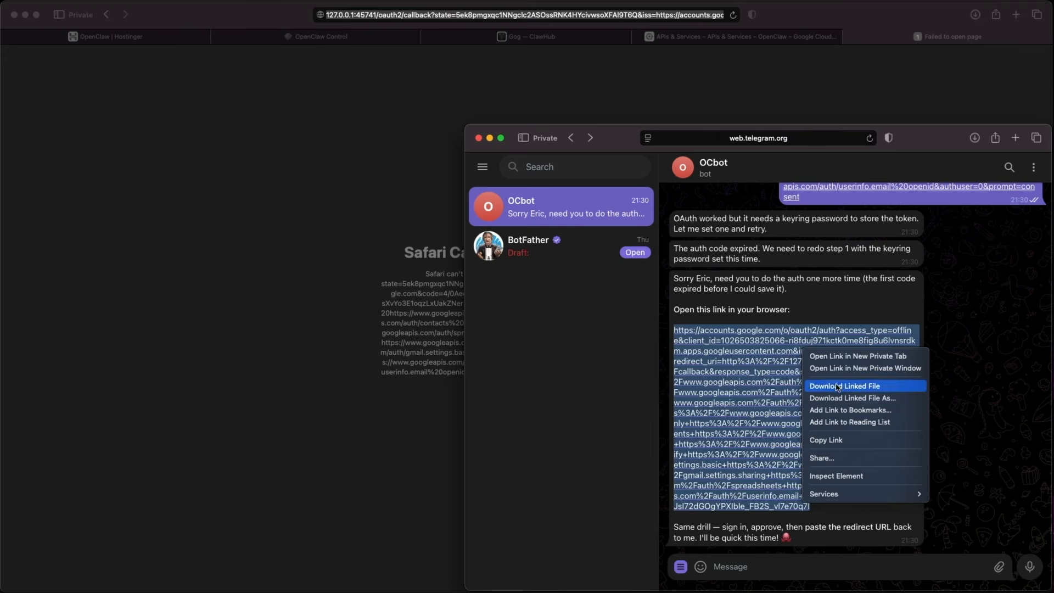
left_click(844, 441)
left_click(589, 71)
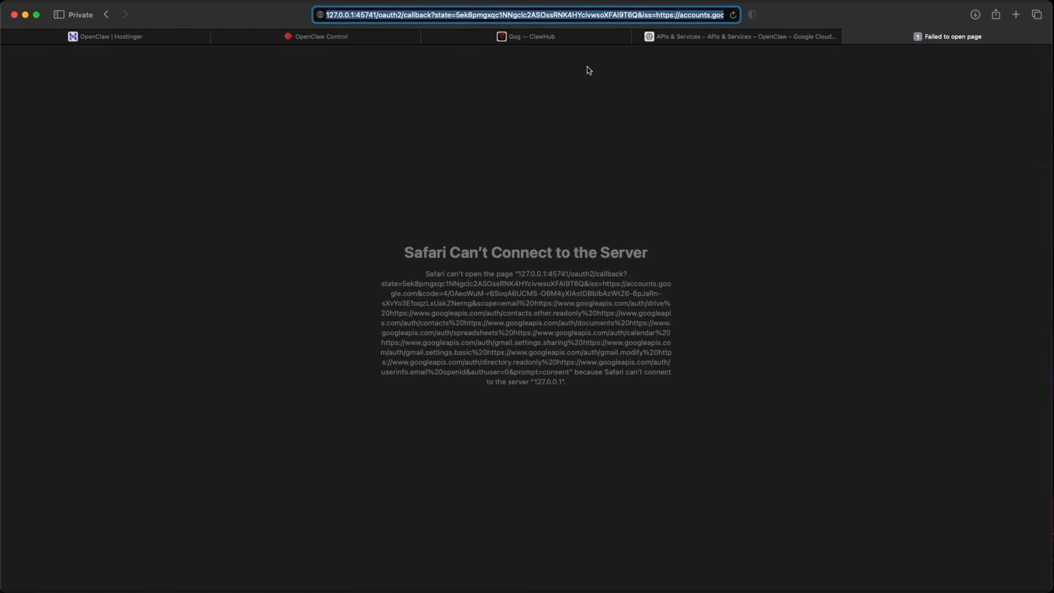
key("super+t")
key("super+v")
key("Return")
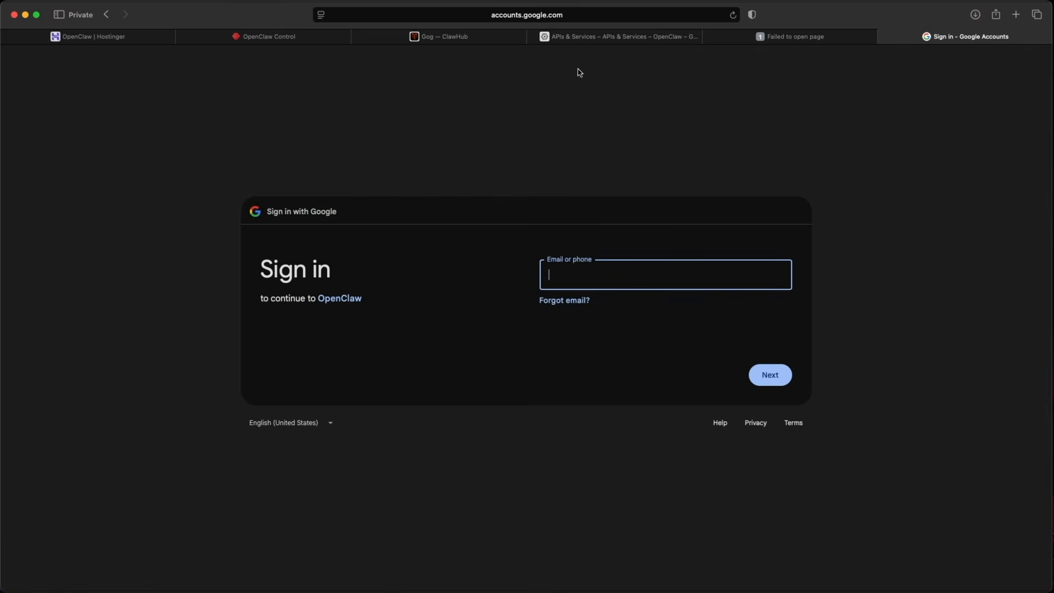
Sign in with the account and approve the additional access with all permissions selected.
type("er")
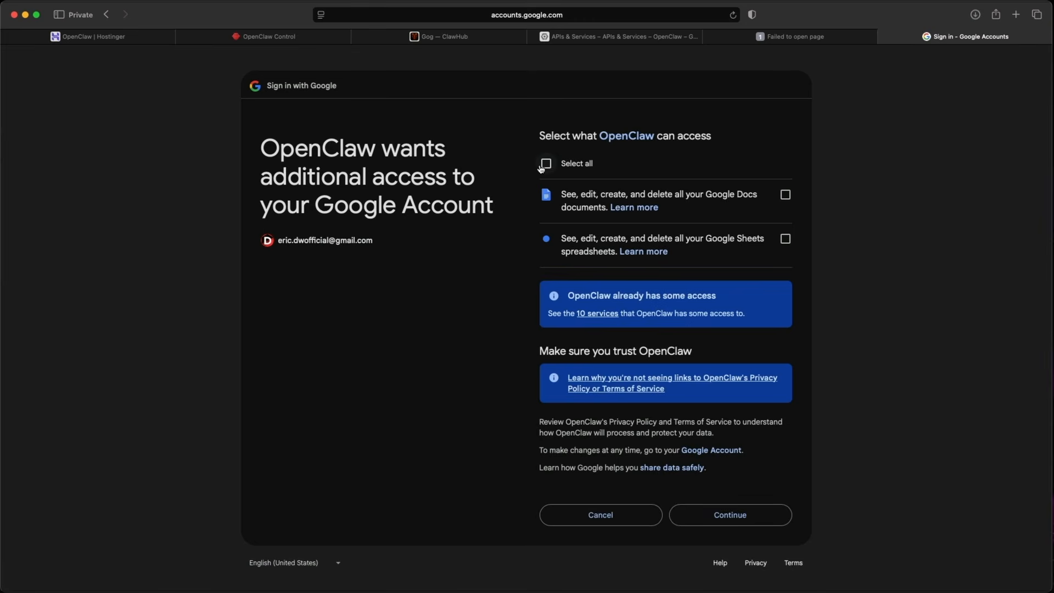
left_click(543, 166)
left_click(766, 512)
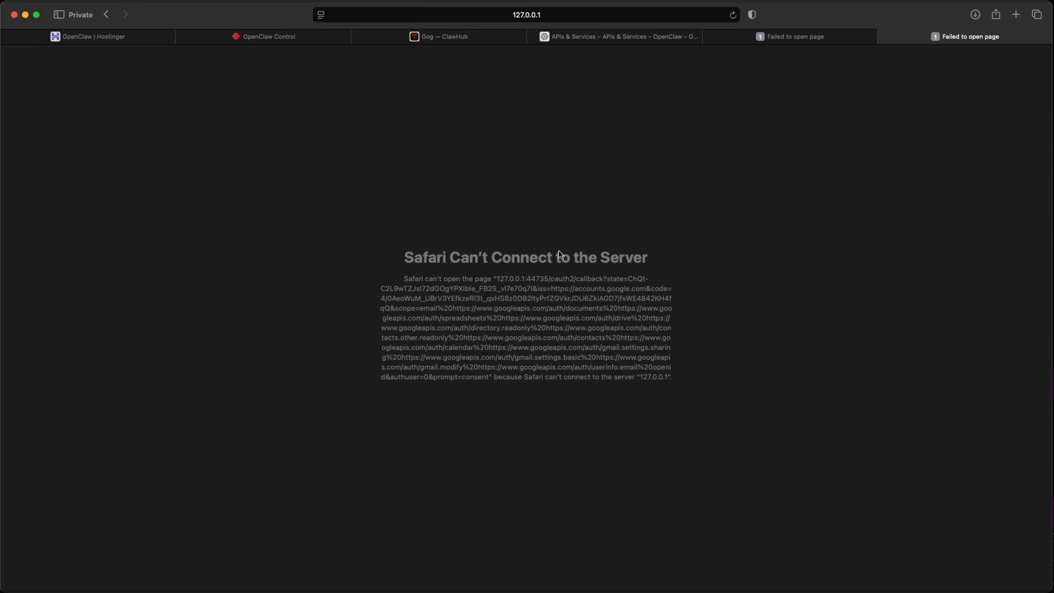
Copy the new authorization redirect URL from the address bar and send it to the bot in Telegram.
left_click(541, 16)
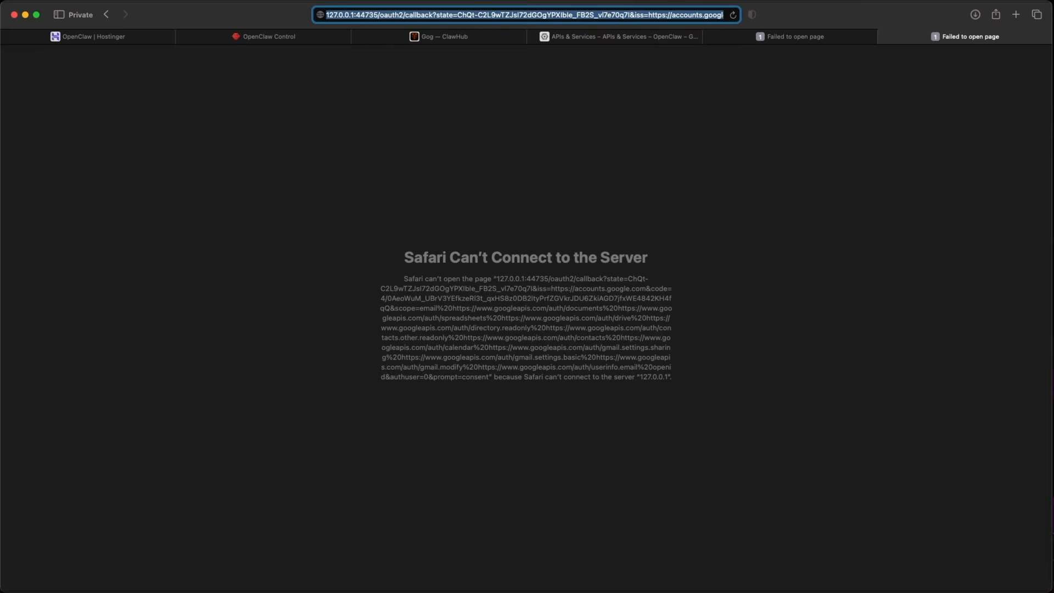
key("super+c")
key("super+Tab")
key("super+v")
key("Return")
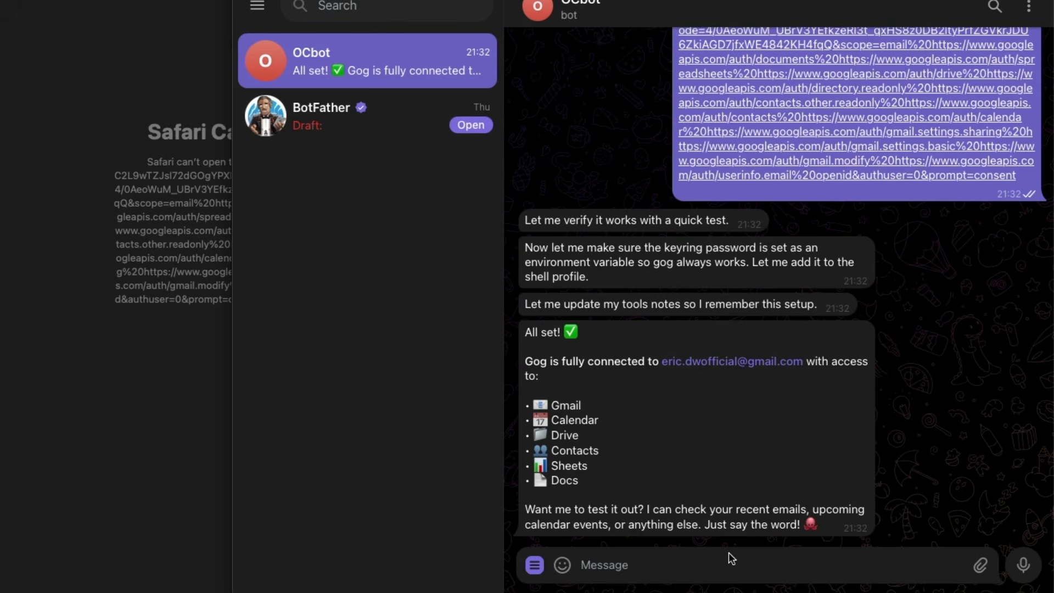
Ask the bot to schedule a 90-minute lunch meeting with a contact on May 4th at 1pm, then open the calendar event.
key("super+v")
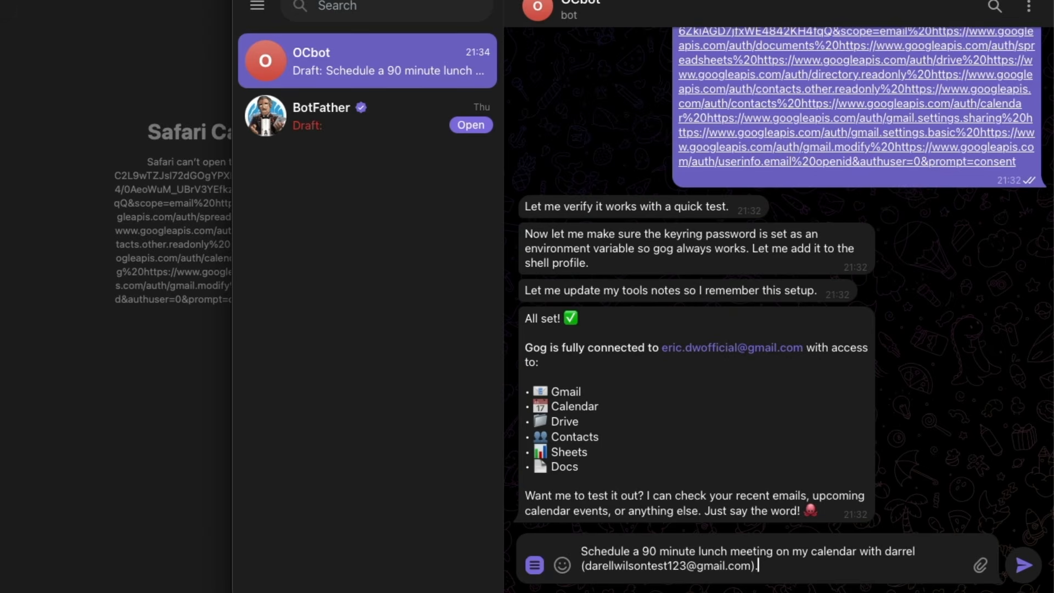
key("Return")
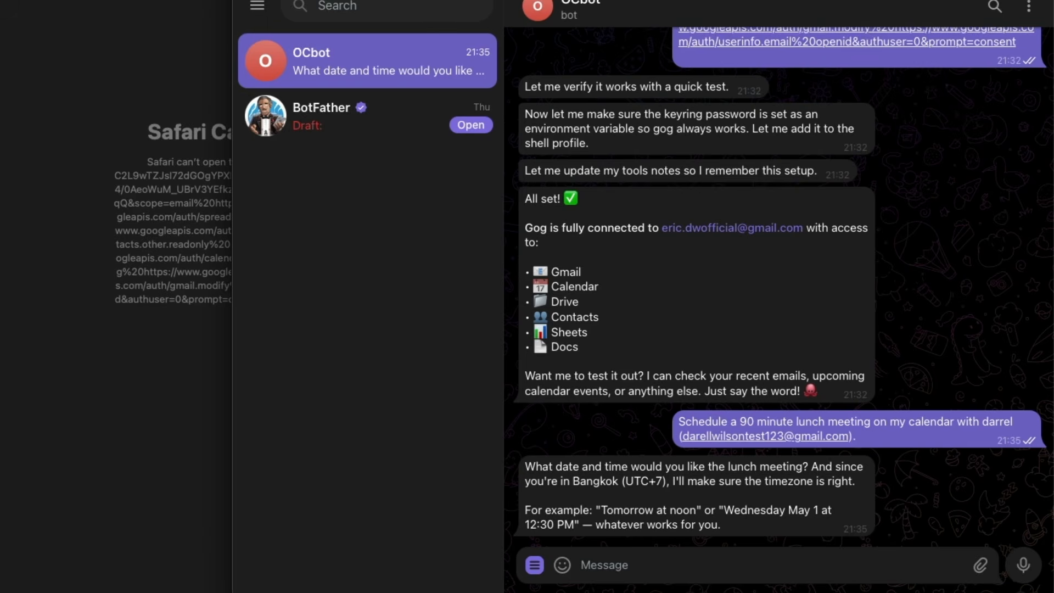
left_click(731, 564)
type("May 4th at 1pm")
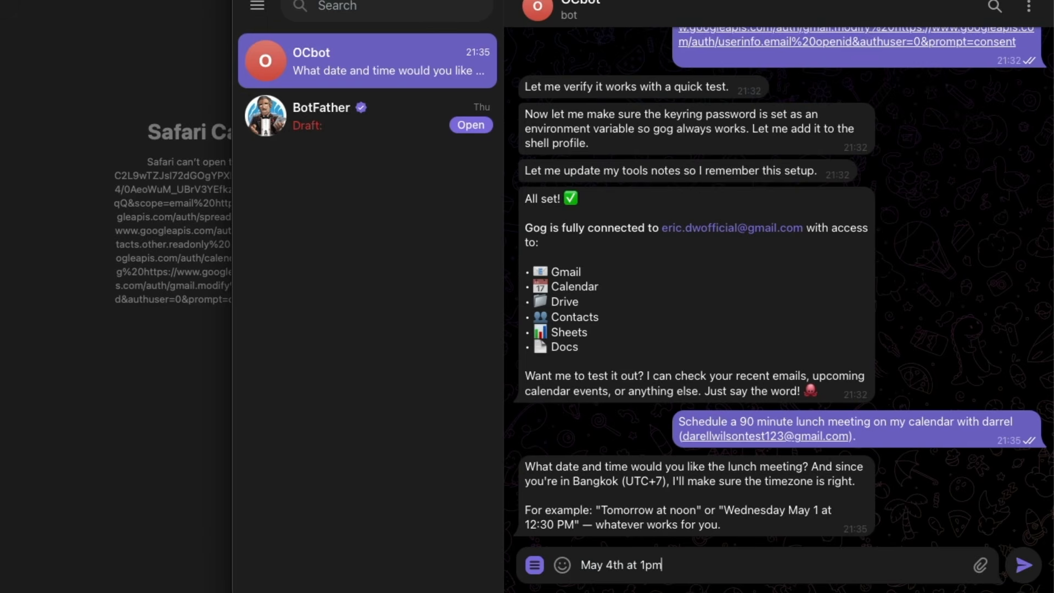
key("Return")
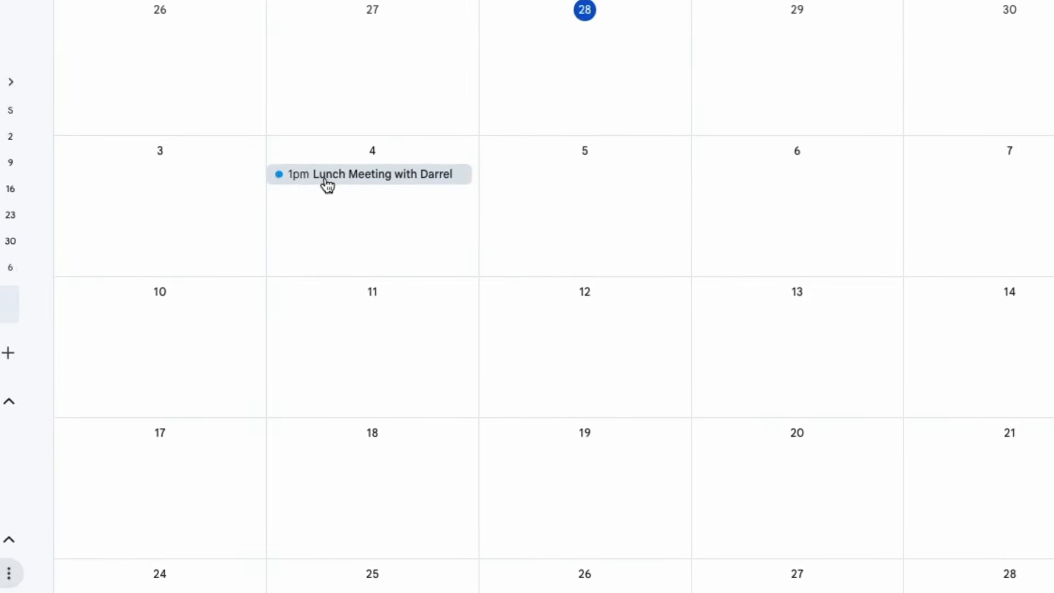
left_click(359, 175)
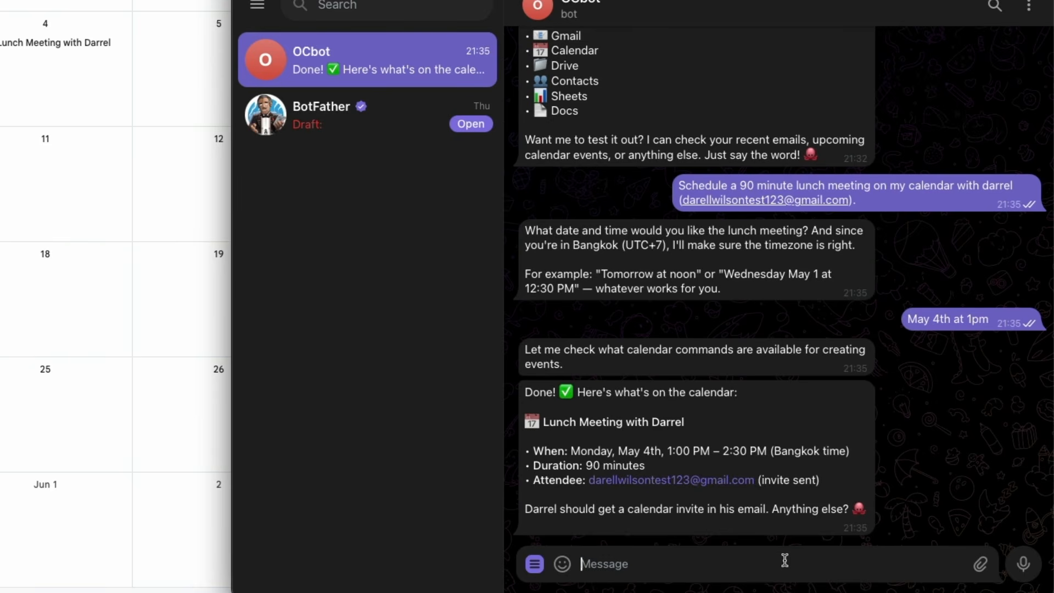
Ask the bot to create a Google Doc called "Meeting Notes" and invite the contact as an editor.
key("super+v")
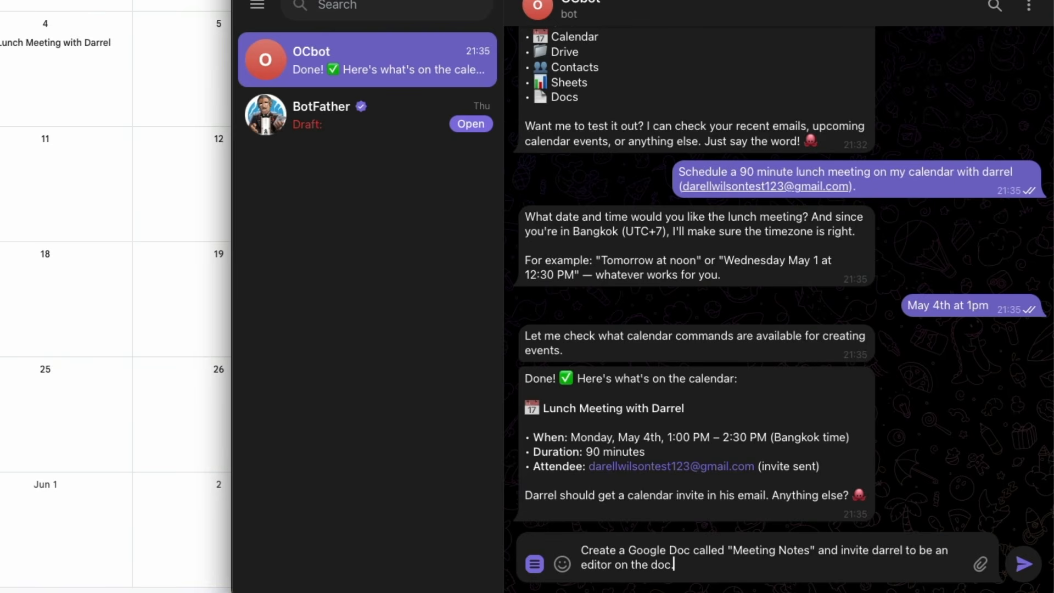
key("Return")
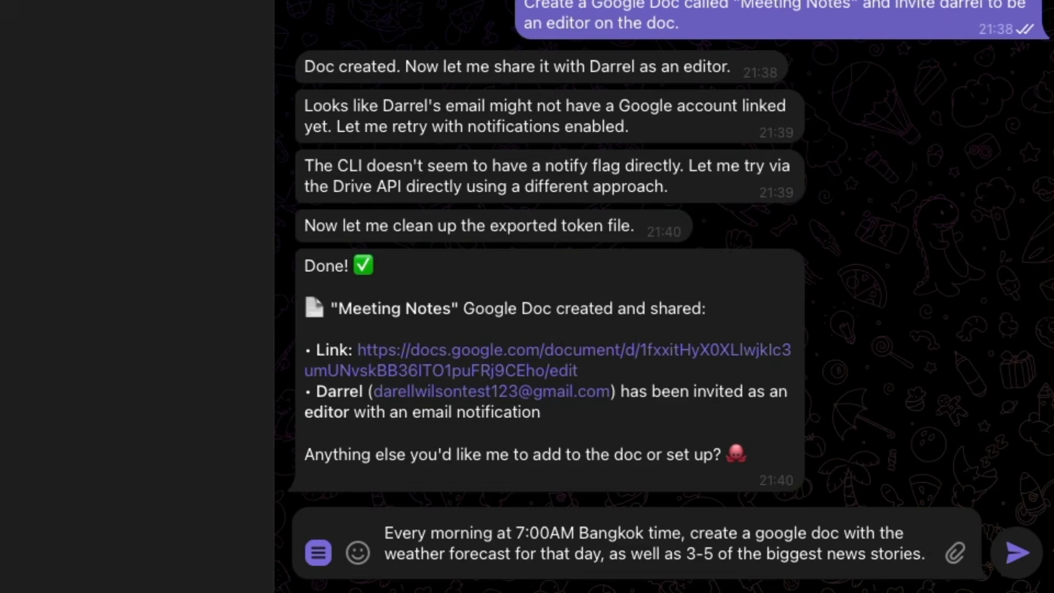
Ask the bot for a daily 7:00AM Bangkok-time Google Doc with weather and 3-5 top news stories, and request a test run now.
key("Return")
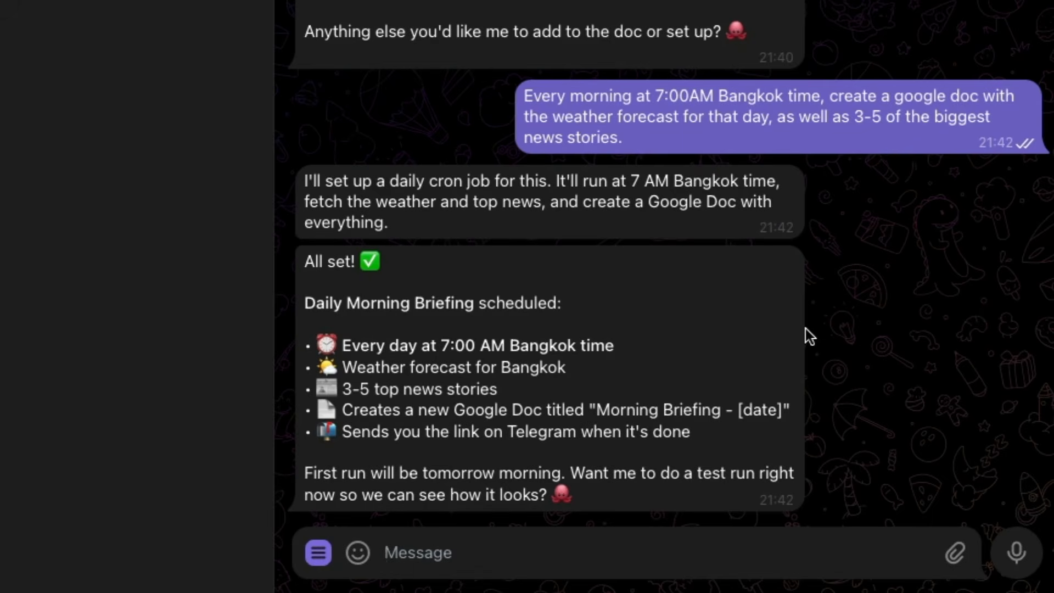
type("Yes lets see how it looks right now")
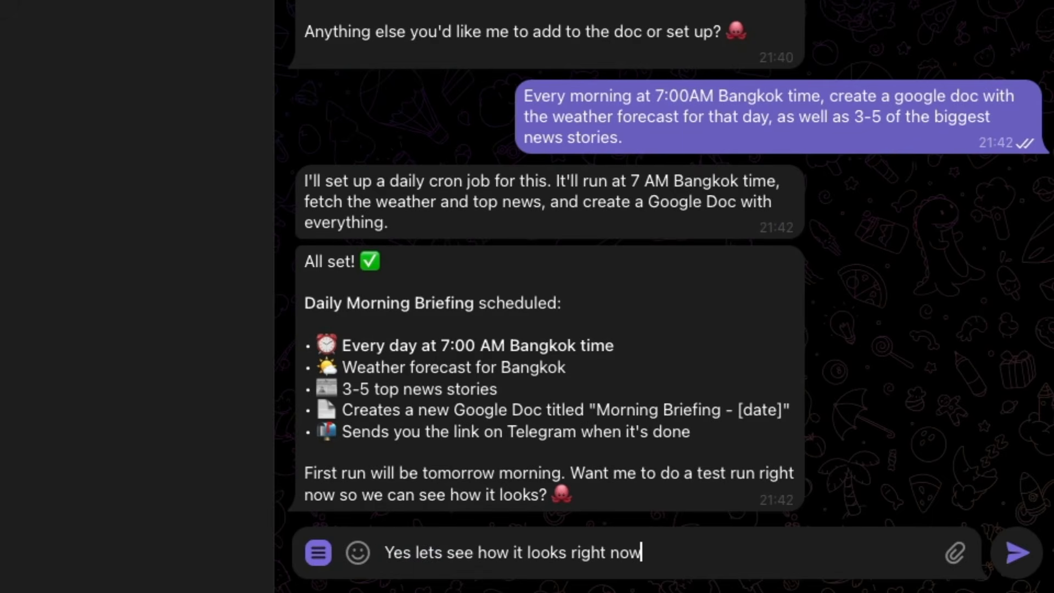
key("Return")
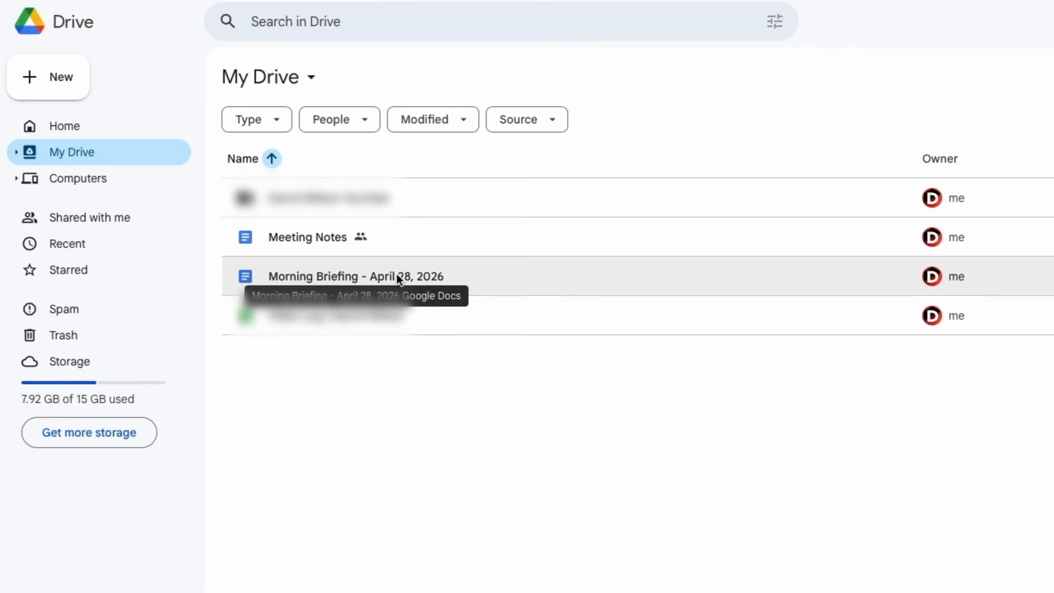
Open the "Morning Briefing - April 28, 2026" document from Drive and scroll through its contents.
double_click(292, 275)
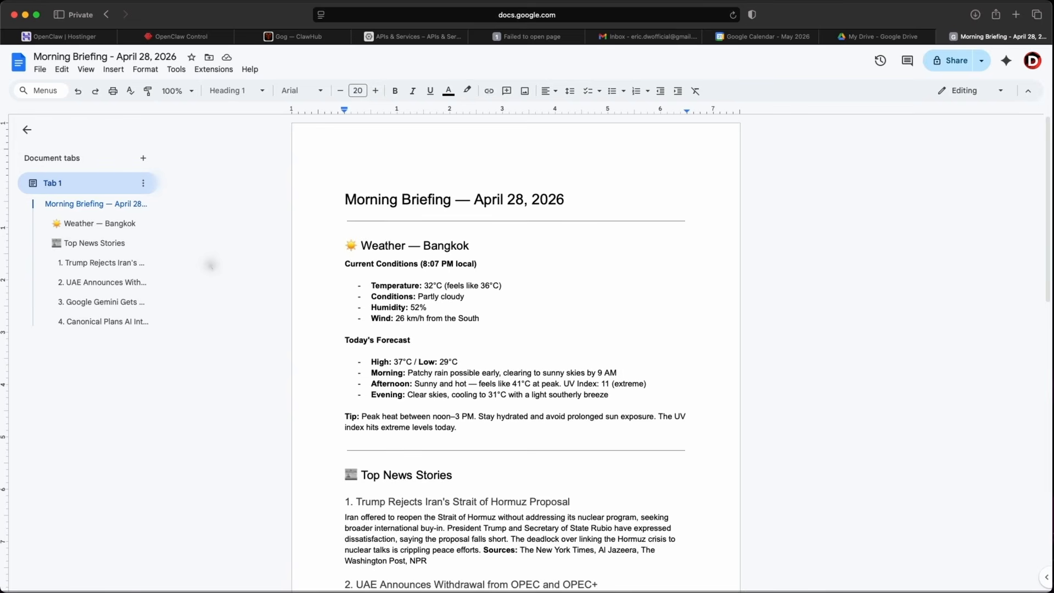
scroll(280, 263, "down", 1)
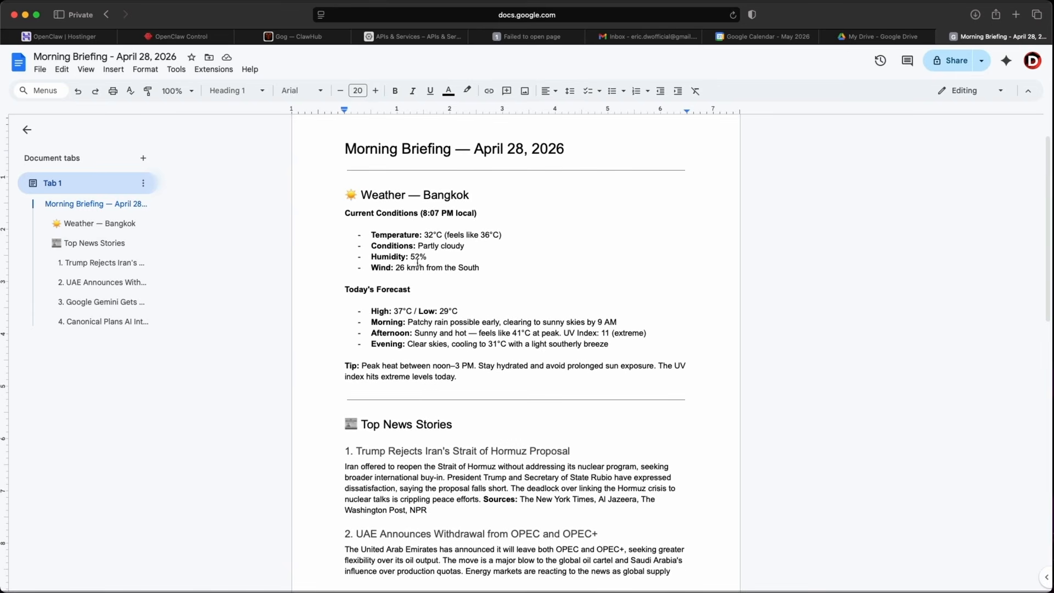
scroll(413, 247, "down", 3)
scroll(417, 286, "down", 7)
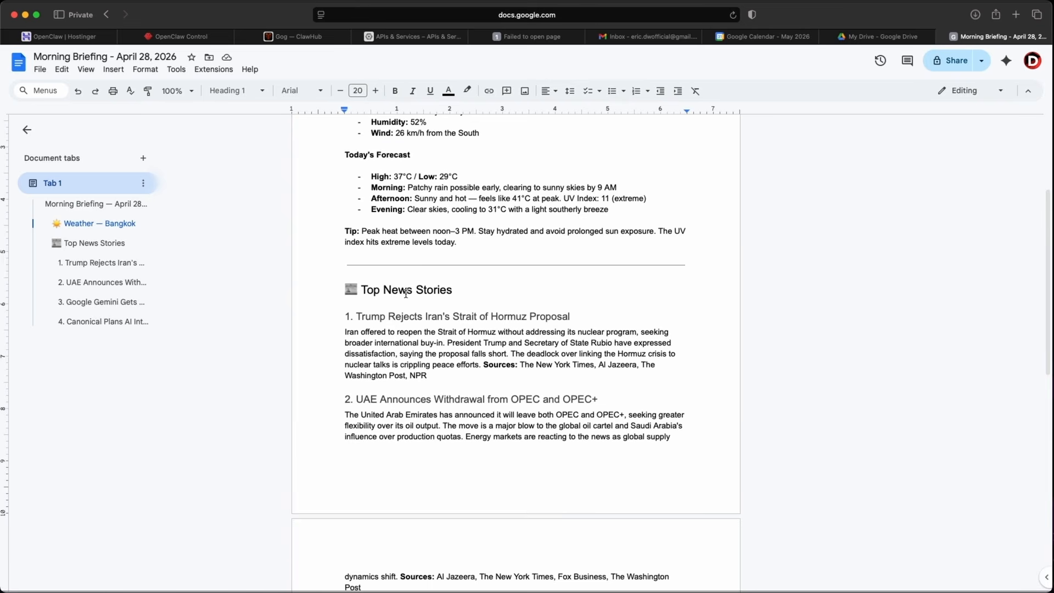
scroll(413, 307, "down", 3)
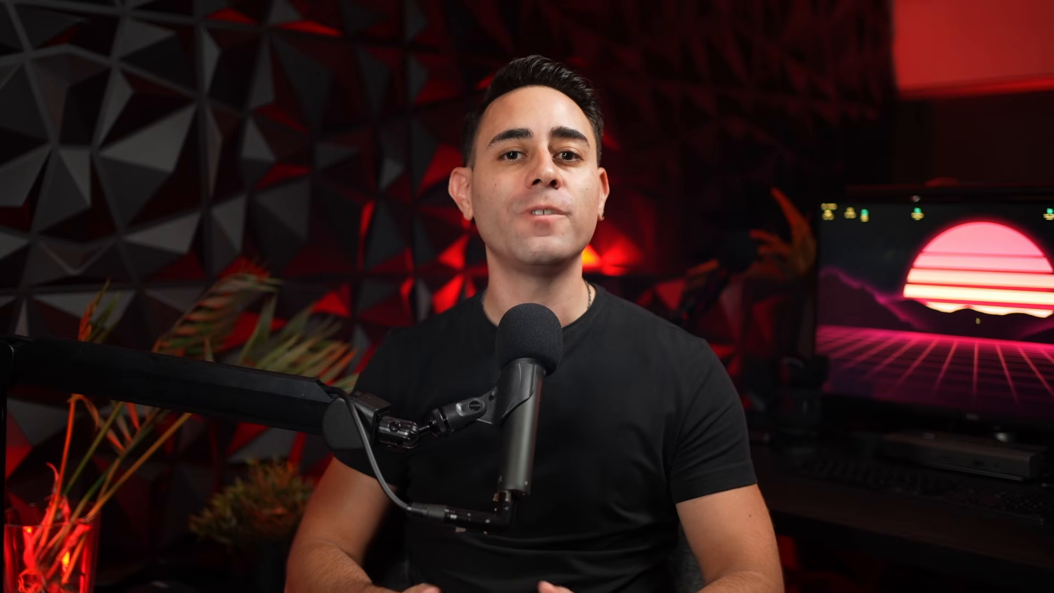